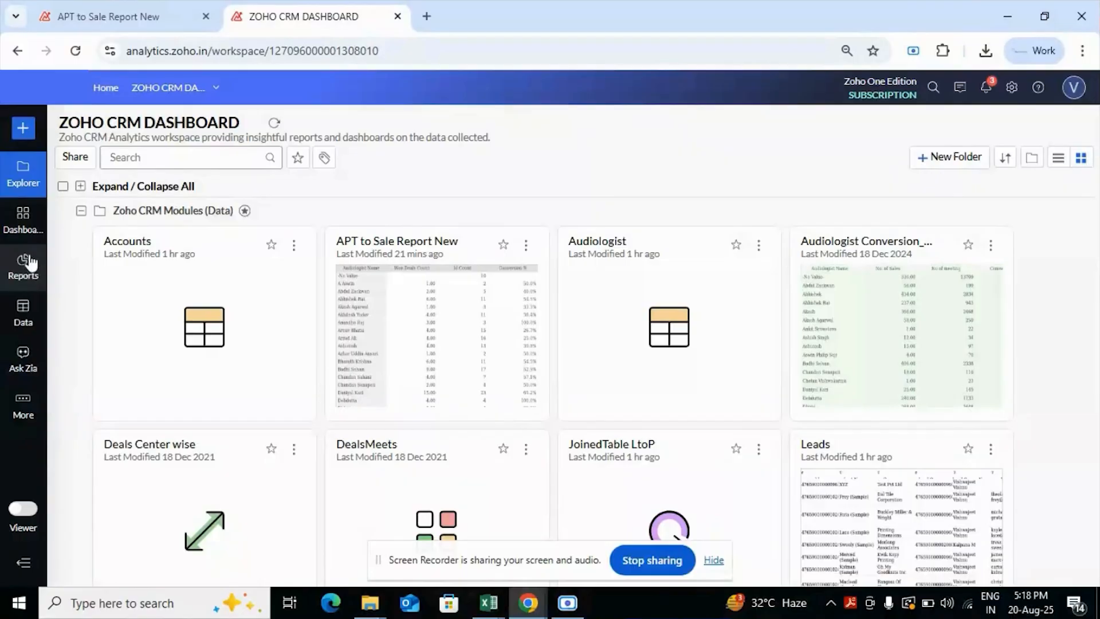
Step: Start a new pivot view report in the workspace and open the list of available base tables
{"action": "left_click", "coordinate": [24, 268]}
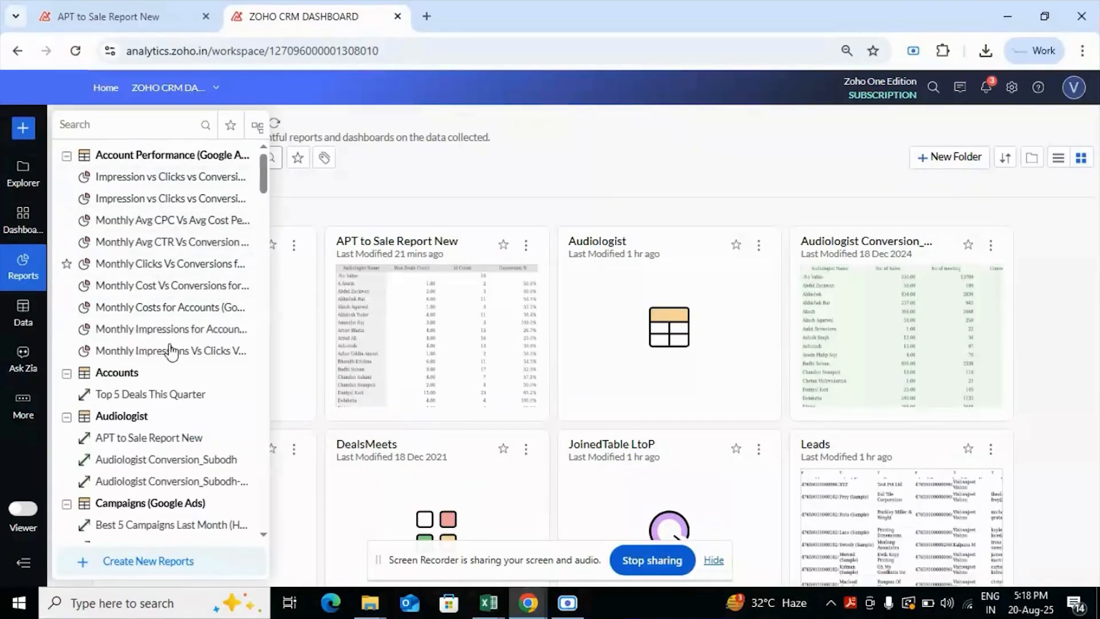
{"action": "scroll", "coordinate": [163, 449], "scroll_direction": "down", "scroll_amount": 2}
{"action": "scroll", "coordinate": [165, 447], "scroll_direction": "down", "scroll_amount": 2}
{"action": "scroll", "coordinate": [165, 447], "scroll_direction": "up", "scroll_amount": 3}
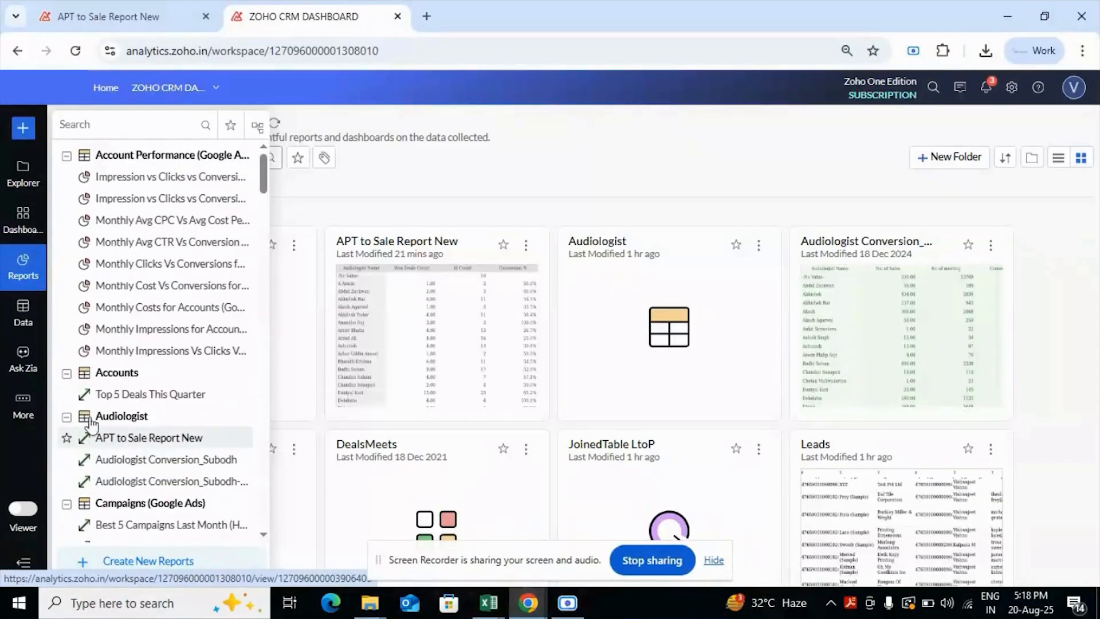
{"action": "left_click", "coordinate": [131, 564]}
{"action": "left_click", "coordinate": [123, 359]}
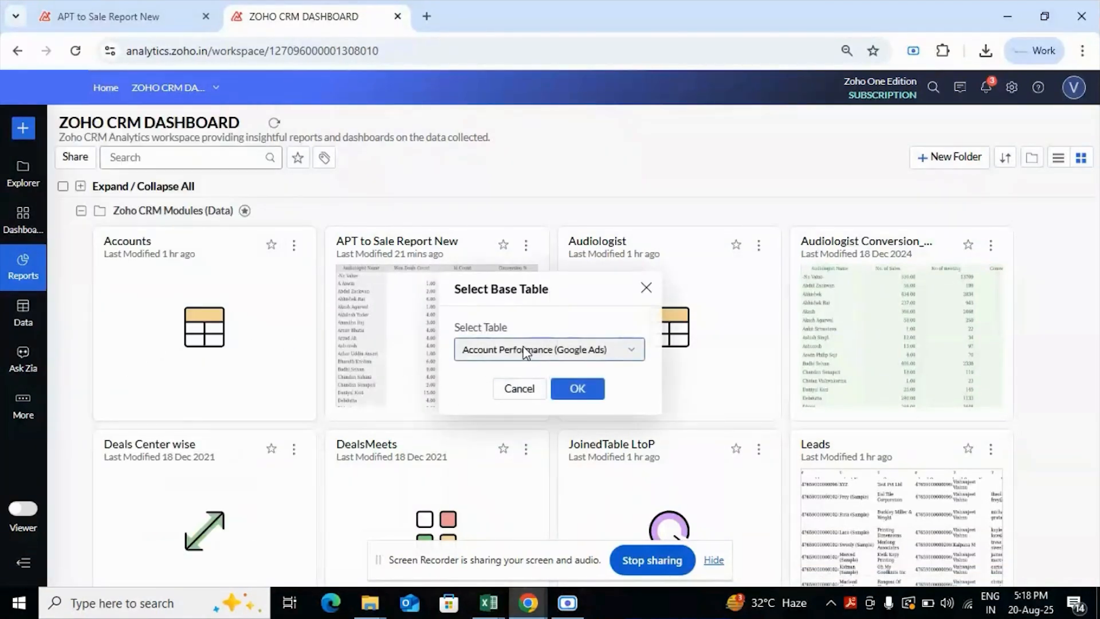
{"action": "left_click", "coordinate": [526, 351]}
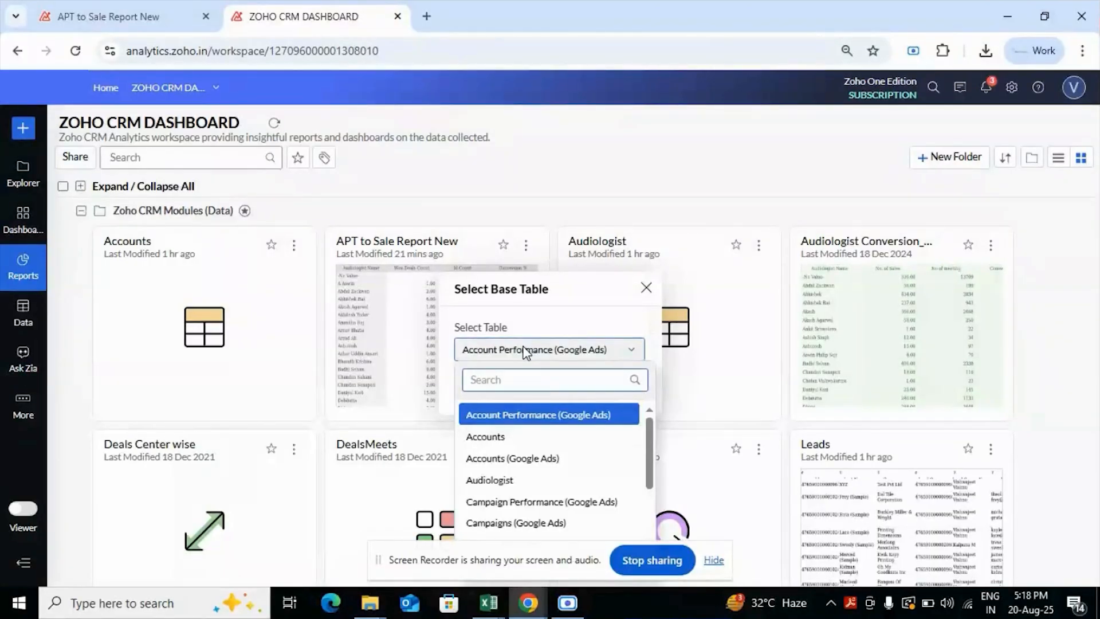
{"action": "type", "text": "sale"}
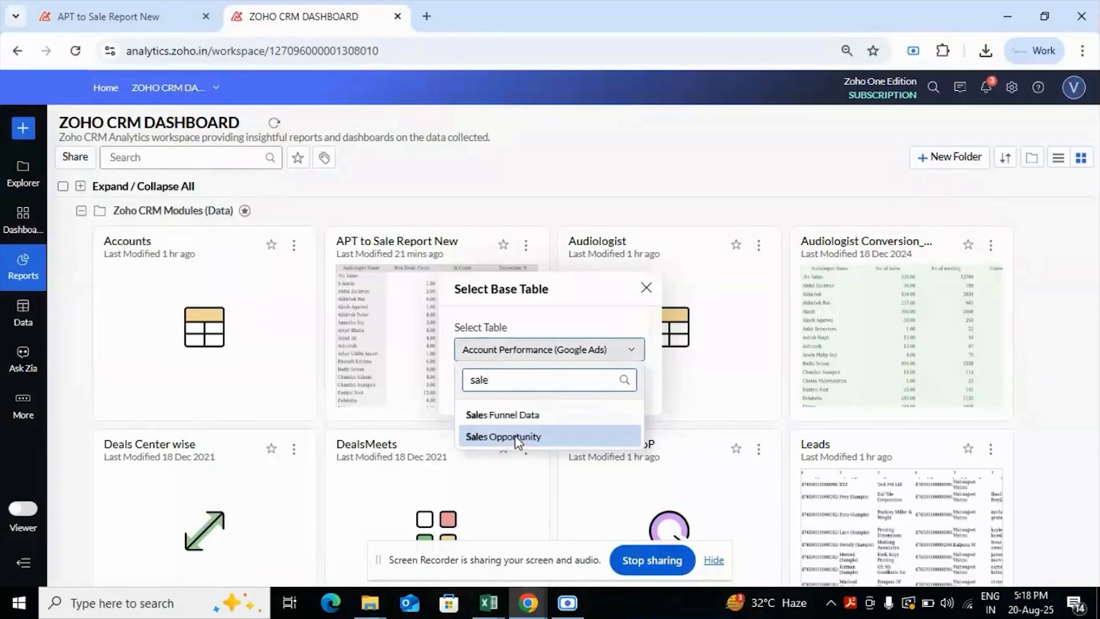
{"action": "key", "text": "BackSpace"}
{"action": "key", "text": "BackSpace"}
{"action": "key", "text": "BackSpace"}
{"action": "key", "text": "BackSpace"}
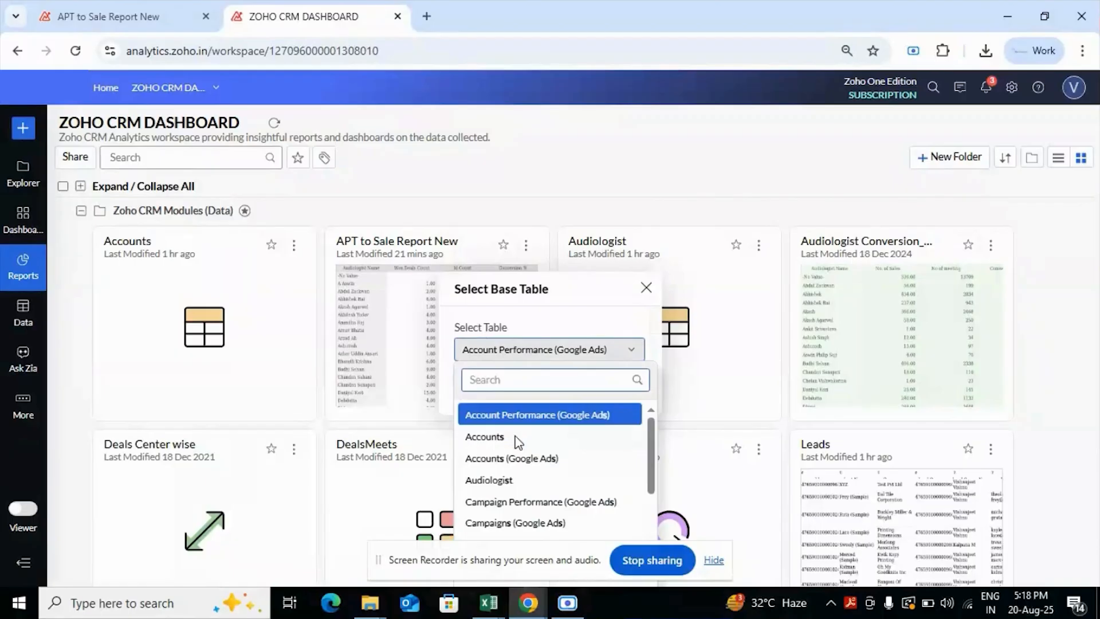
Step: Set Meetings as the base table and create the blank pivot
{"action": "type", "text": "m"}
{"action": "key", "text": "BackSpace"}
{"action": "type", "text": "mee"}
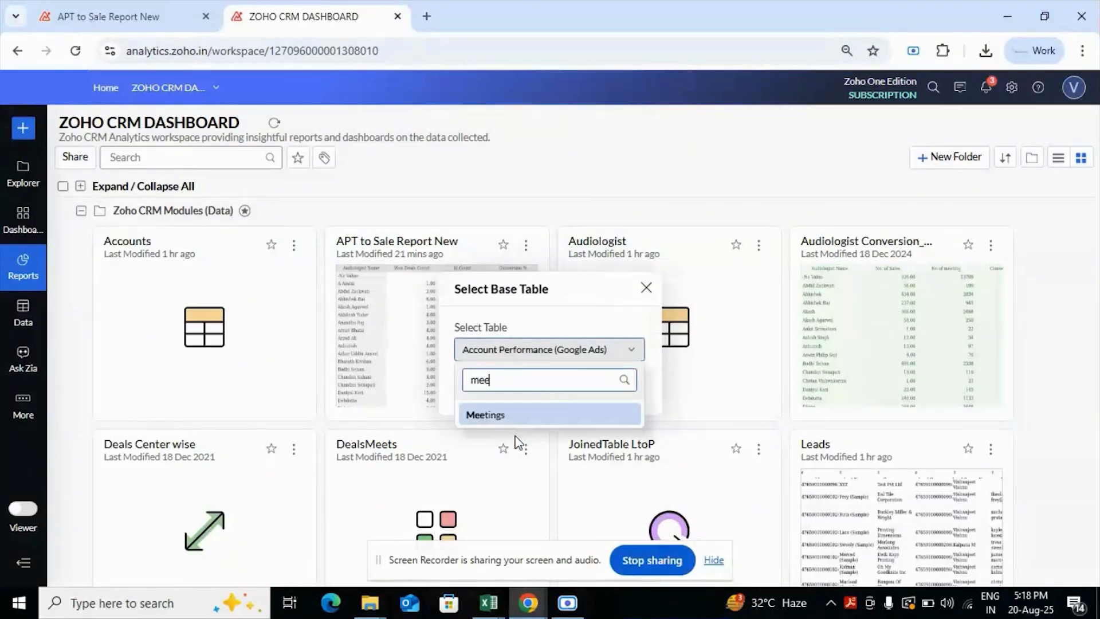
{"action": "left_click", "coordinate": [498, 414]}
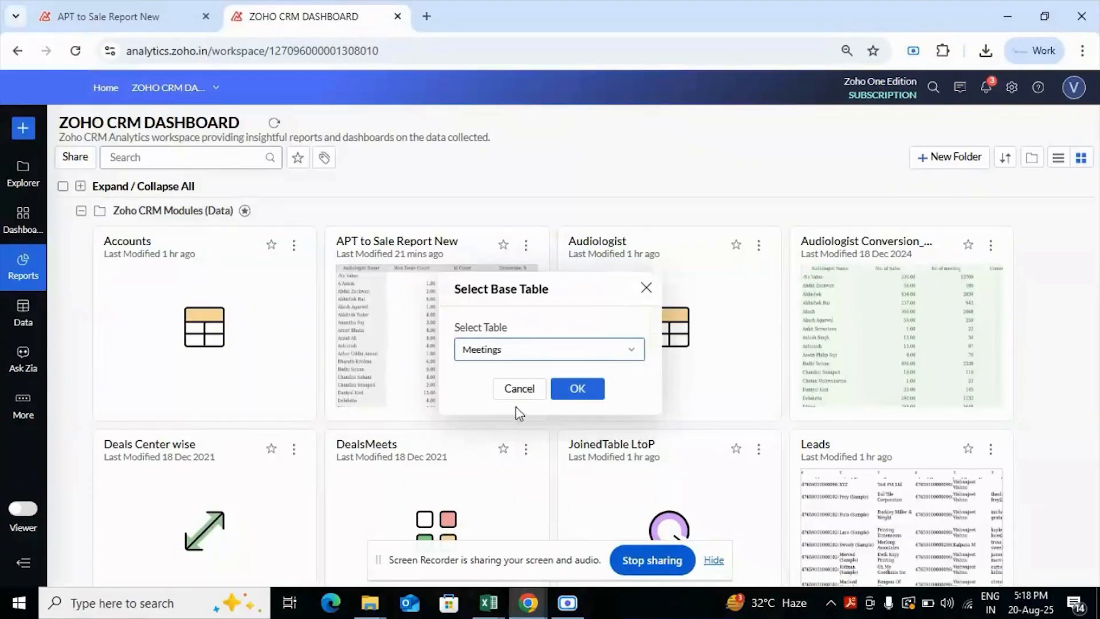
{"action": "left_click", "coordinate": [567, 391]}
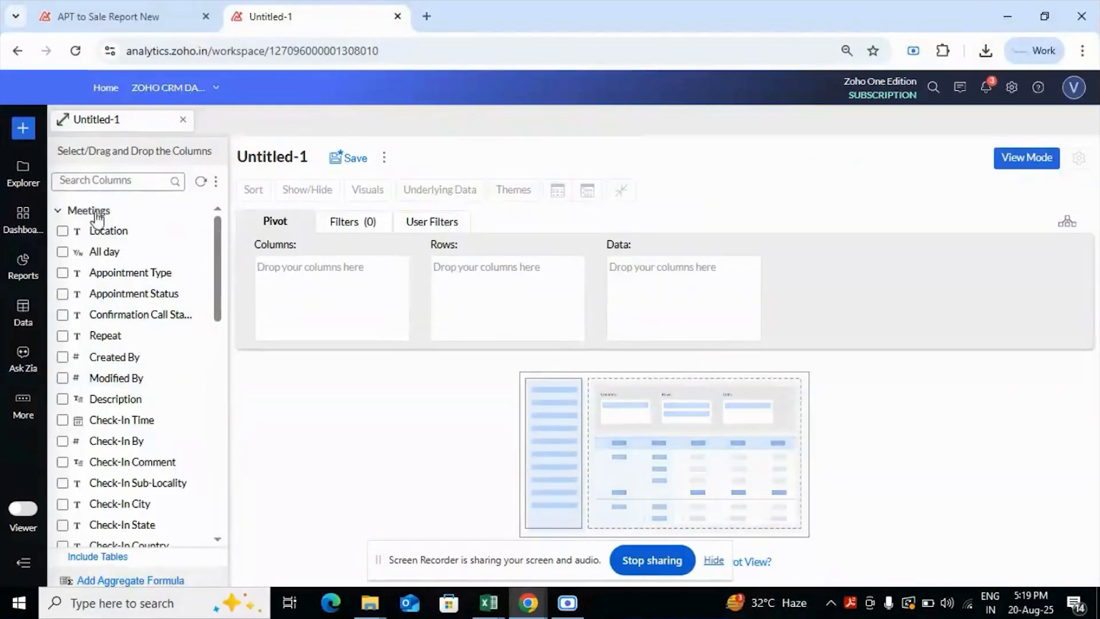
Step: Find the Id column of the Meetings table, add it to the pivot's data values, and generate the pivot
{"action": "left_click", "coordinate": [103, 180]}
{"action": "type", "text": "id"}
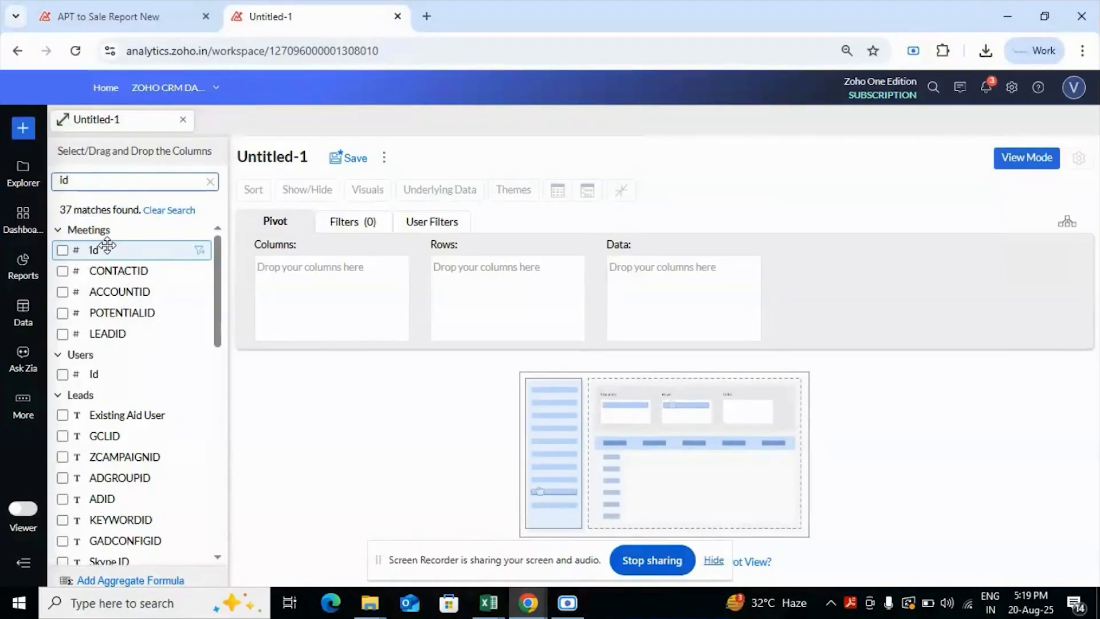
{"action": "left_click_drag", "start_coordinate": [106, 245], "coordinate": [667, 281]}
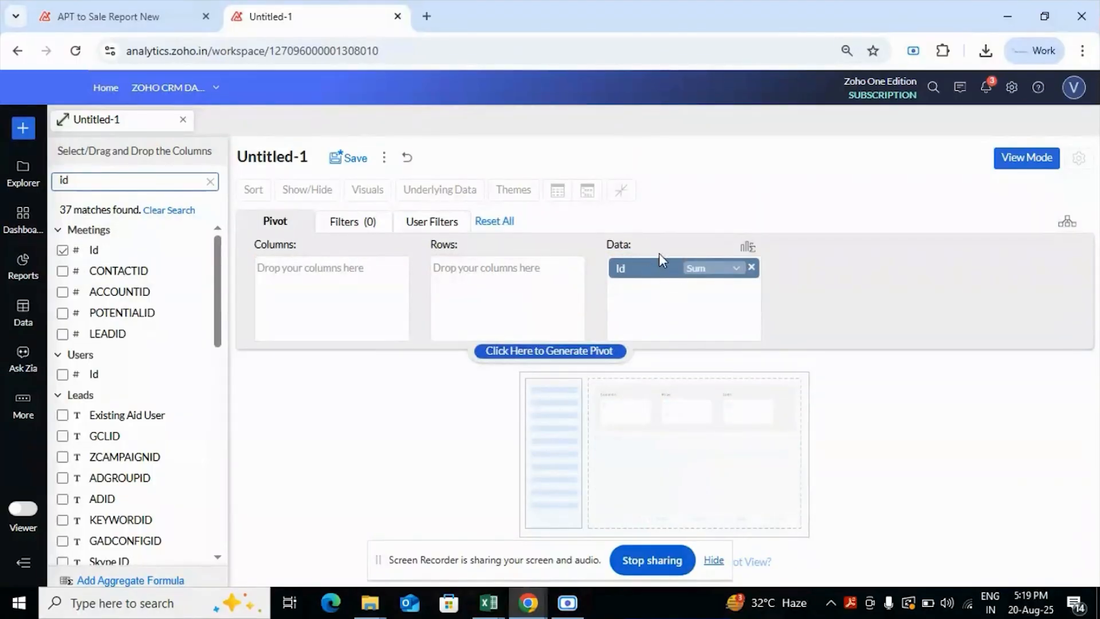
{"action": "left_click", "coordinate": [555, 351]}
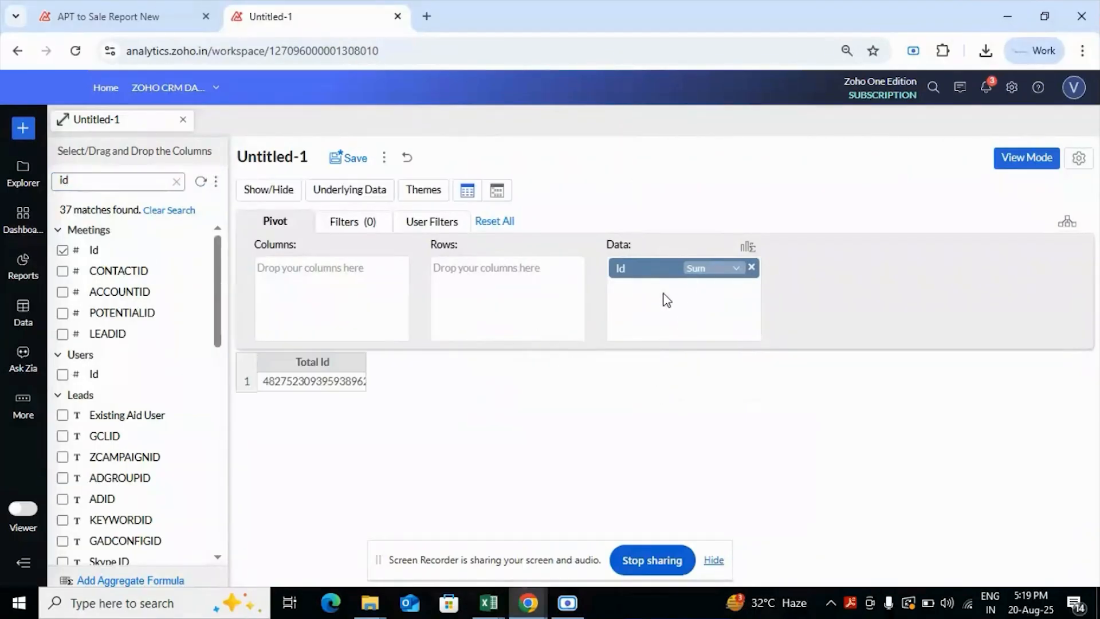
Step: Set the Id data field's aggregation to Count and regenerate the pivot
{"action": "left_click", "coordinate": [730, 269]}
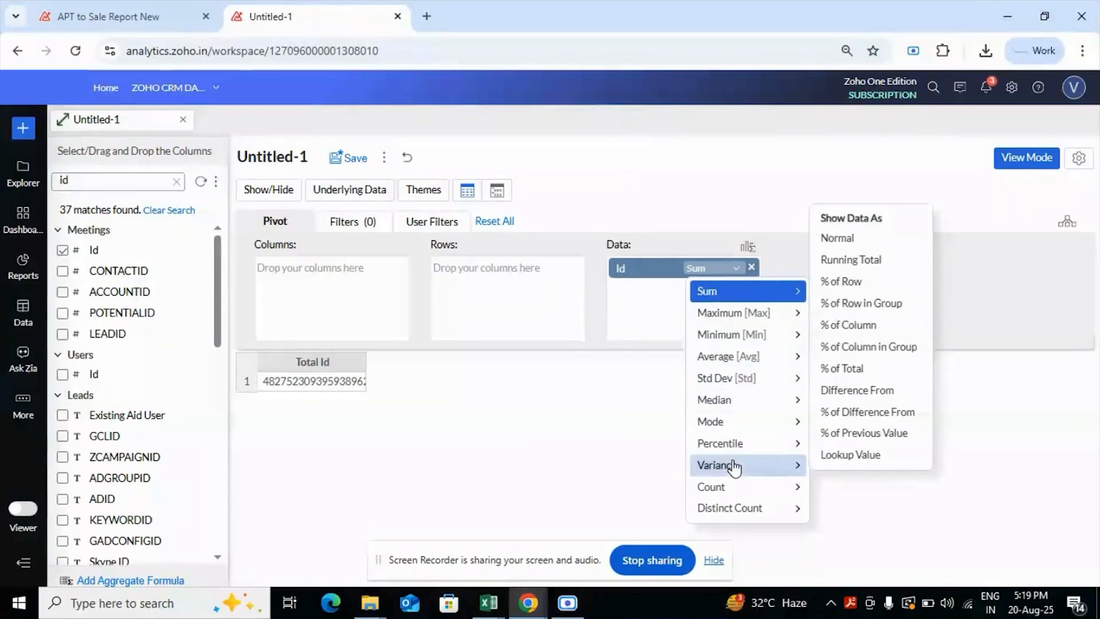
{"action": "left_click", "coordinate": [785, 488]}
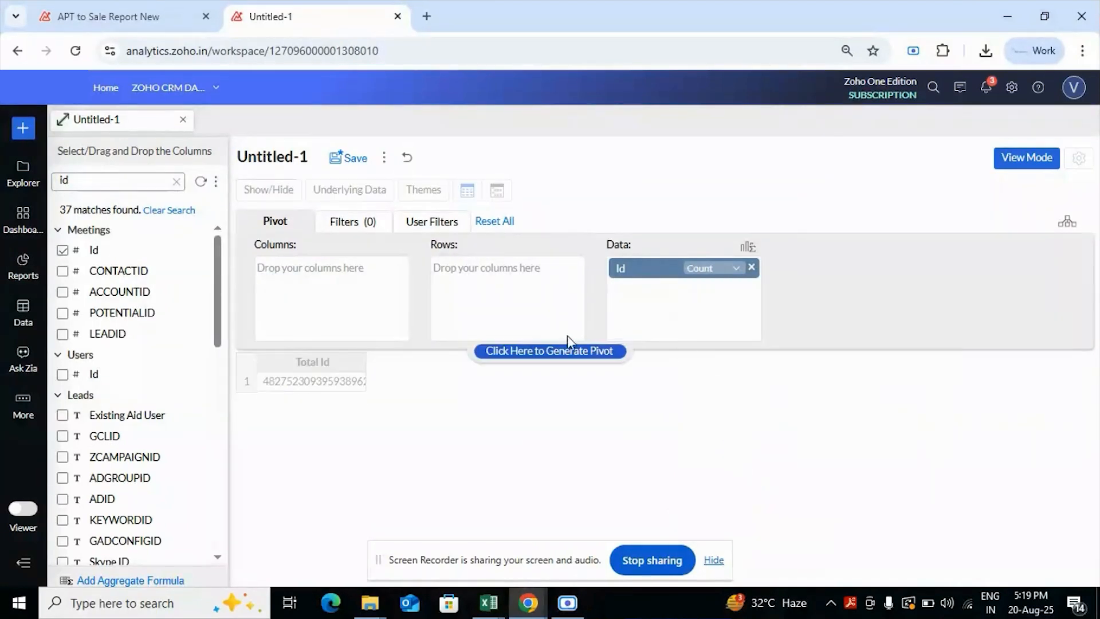
{"action": "left_click", "coordinate": [551, 352]}
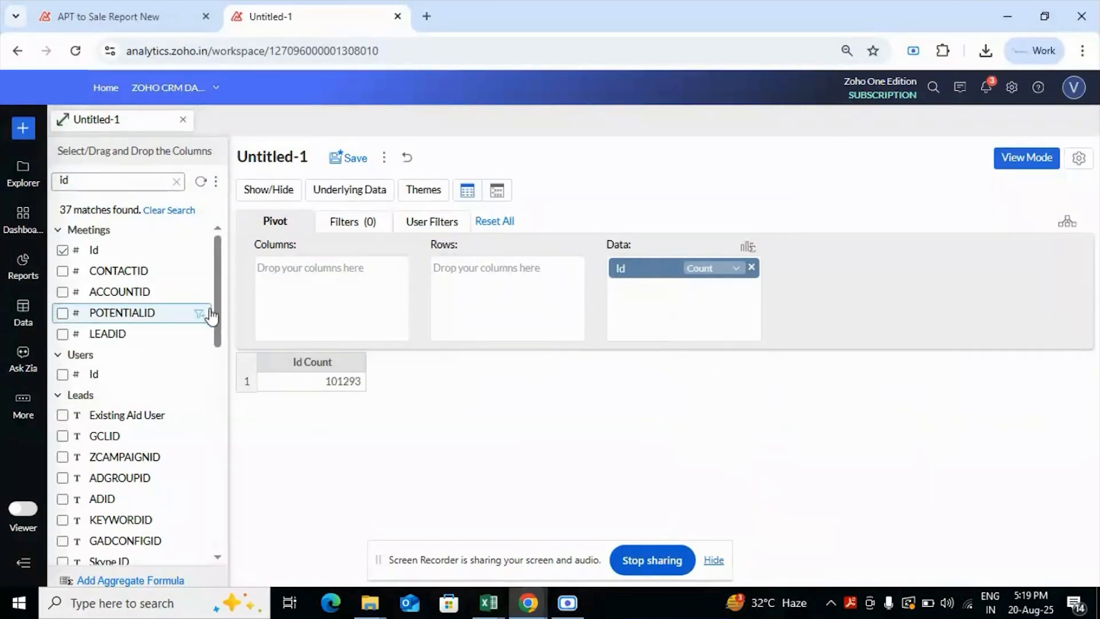
Step: Find Audiologist Name in the Audiologist table, add it to the pivot's rows, and regenerate the pivot
{"action": "double_click", "coordinate": [90, 182]}
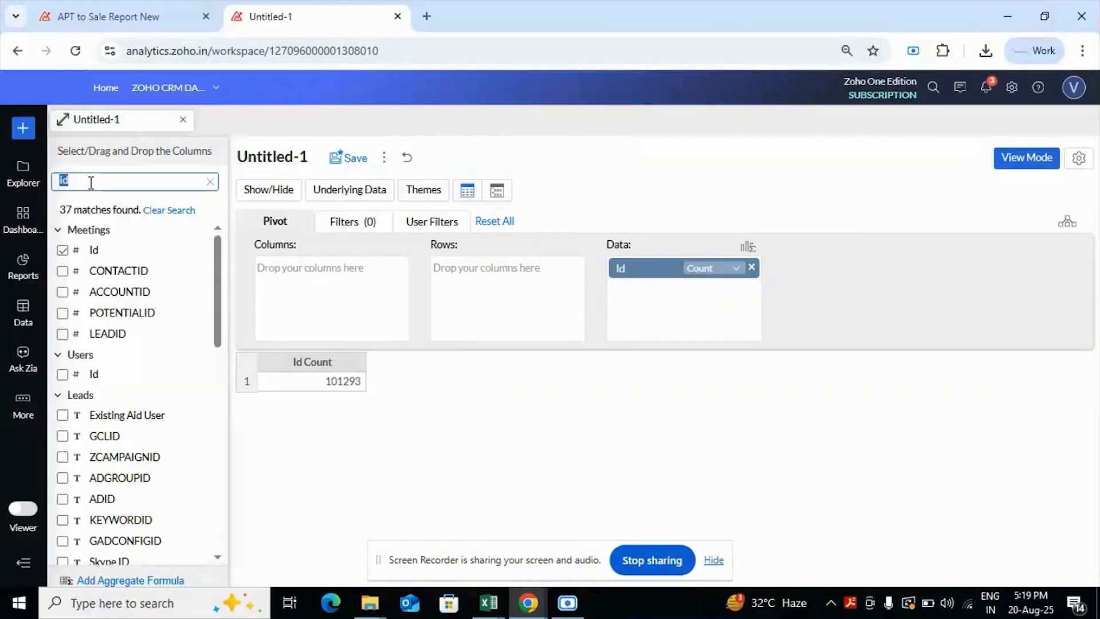
{"action": "type", "text": "audi"}
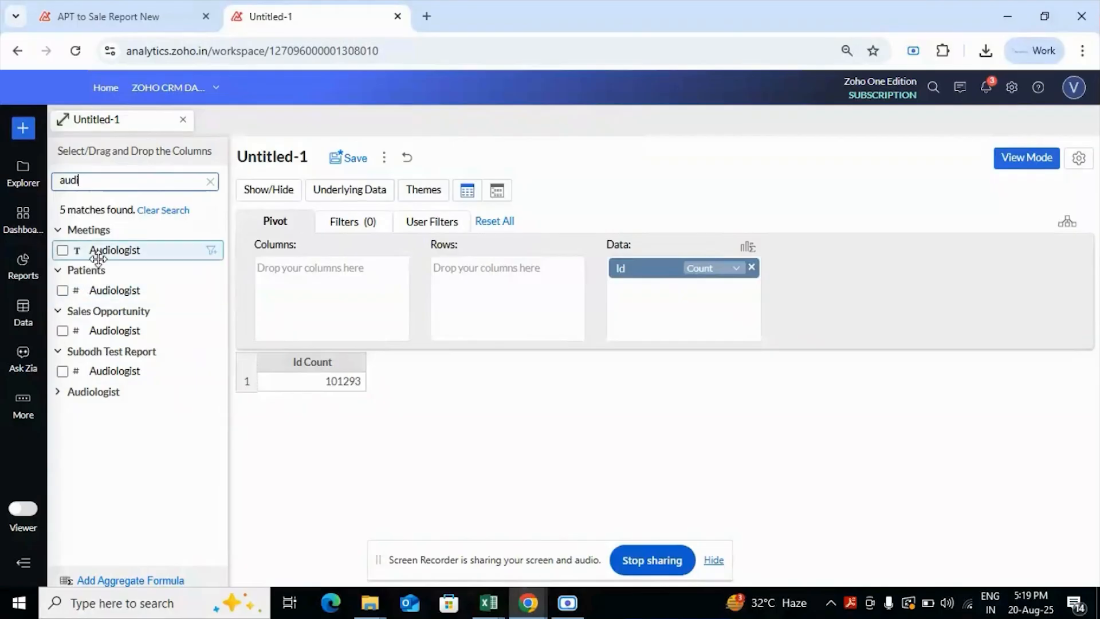
{"action": "left_click", "coordinate": [83, 392]}
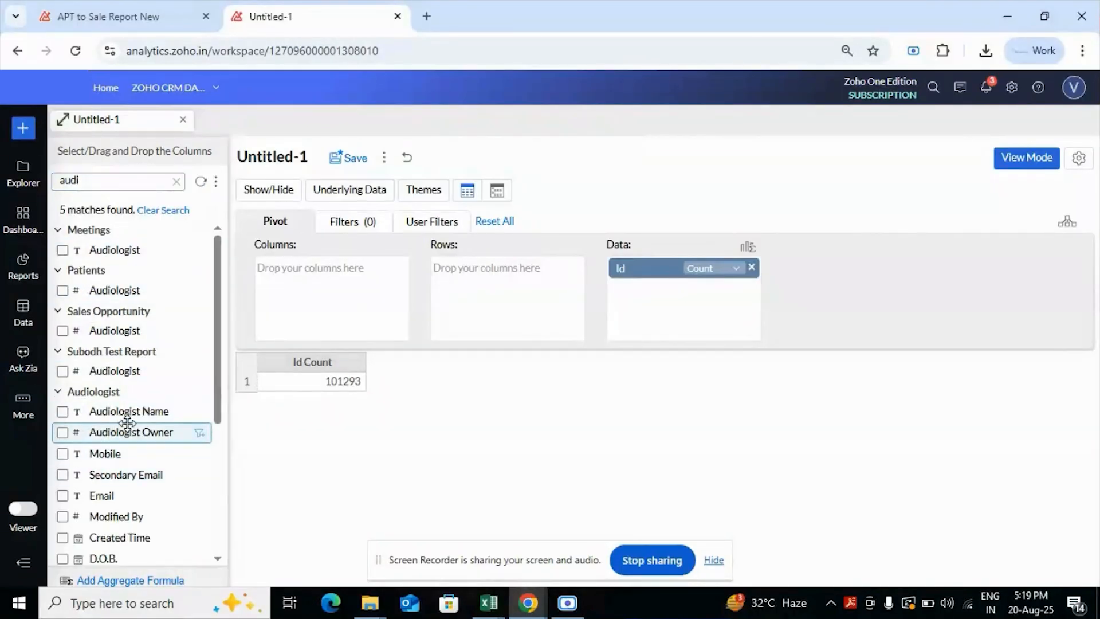
{"action": "left_click_drag", "start_coordinate": [125, 411], "coordinate": [510, 294]}
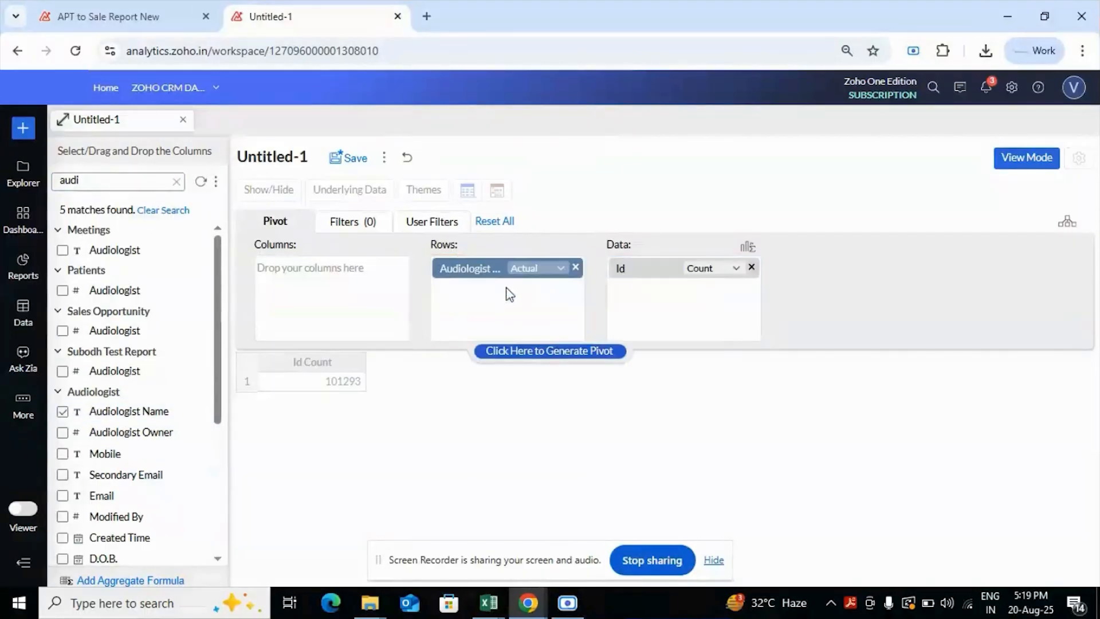
{"action": "left_click", "coordinate": [525, 355]}
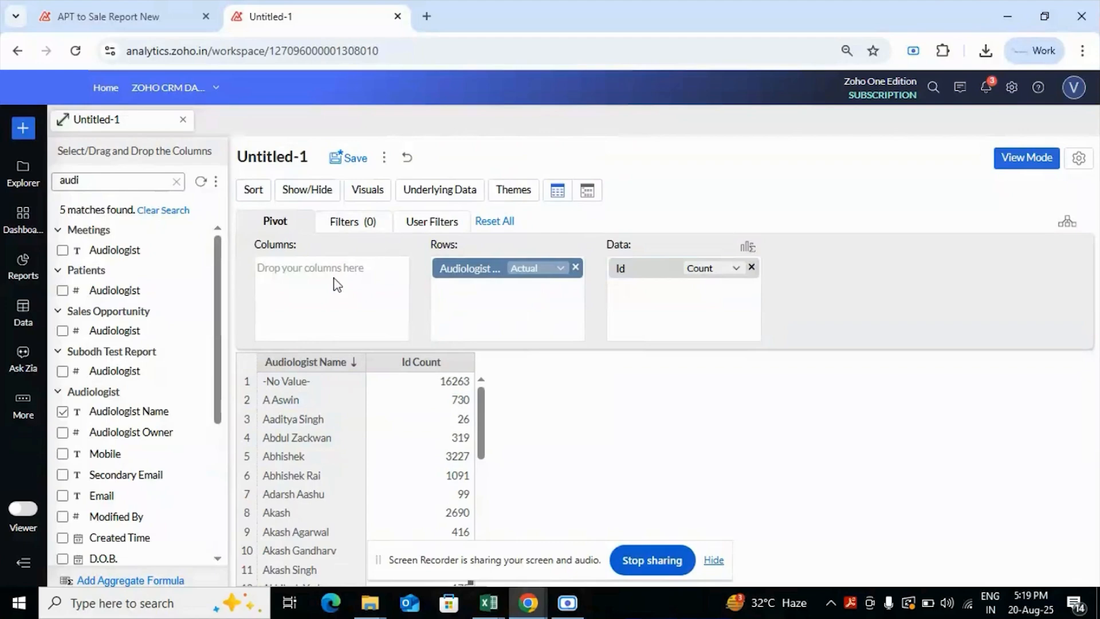
{"action": "double_click", "coordinate": [120, 182]}
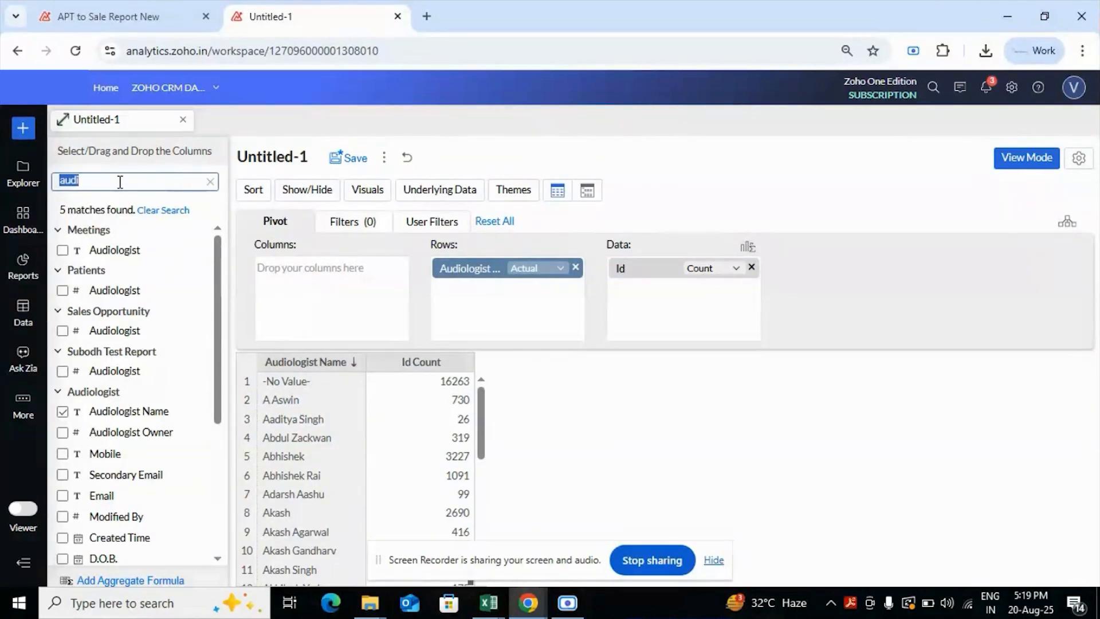
Step: Rename the Id Count column heading in the pivot to Total Meetings
{"action": "double_click", "coordinate": [444, 361]}
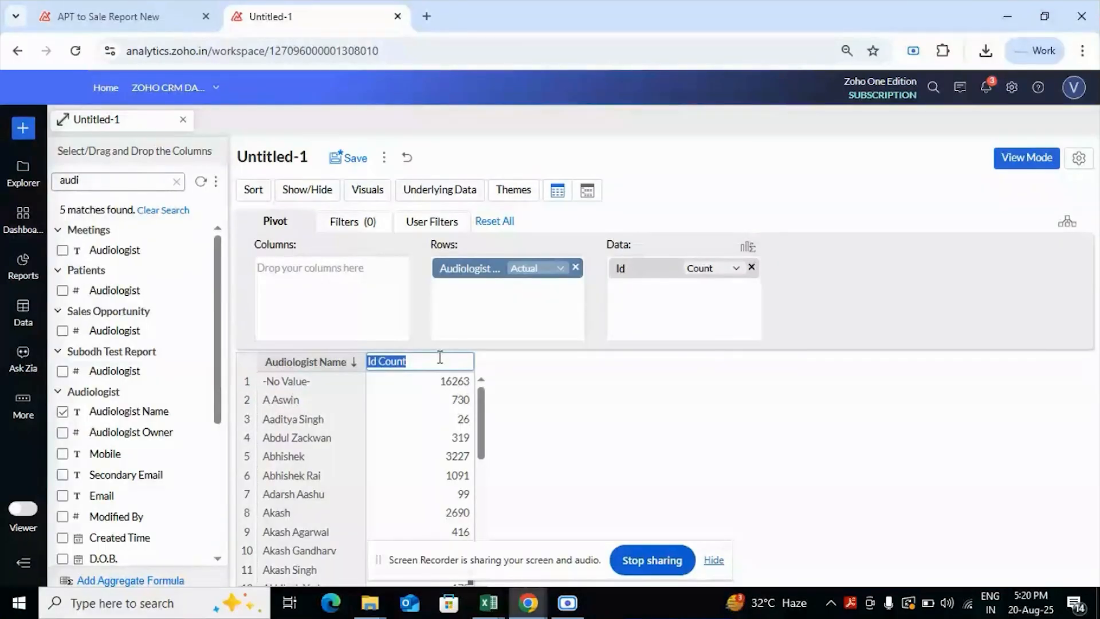
{"action": "type", "text": "Meetings"}
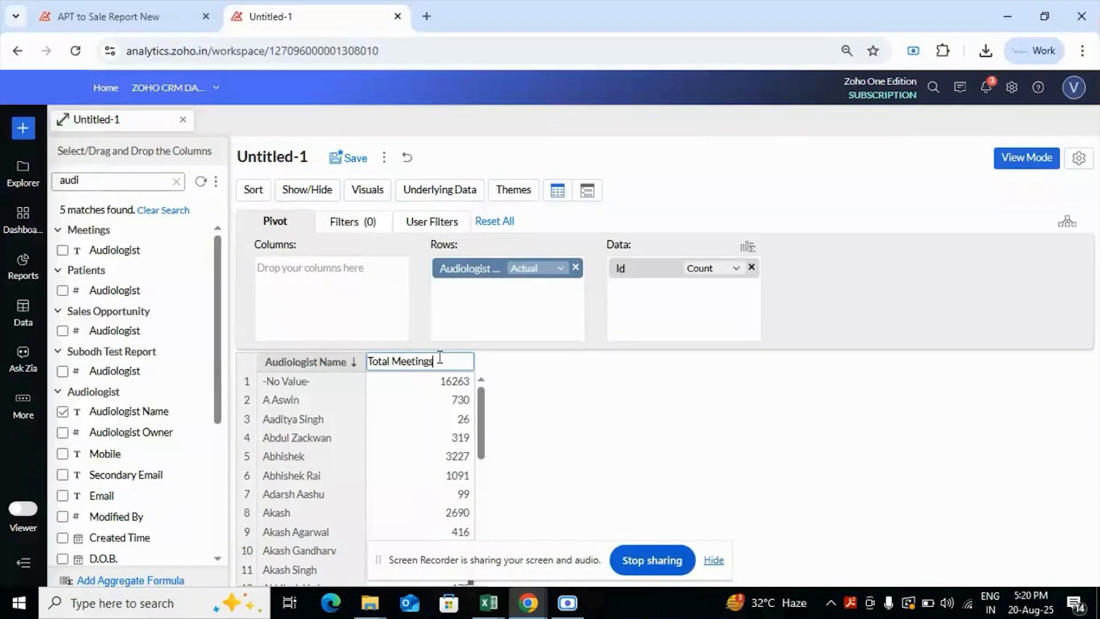
{"action": "left_click", "coordinate": [519, 380]}
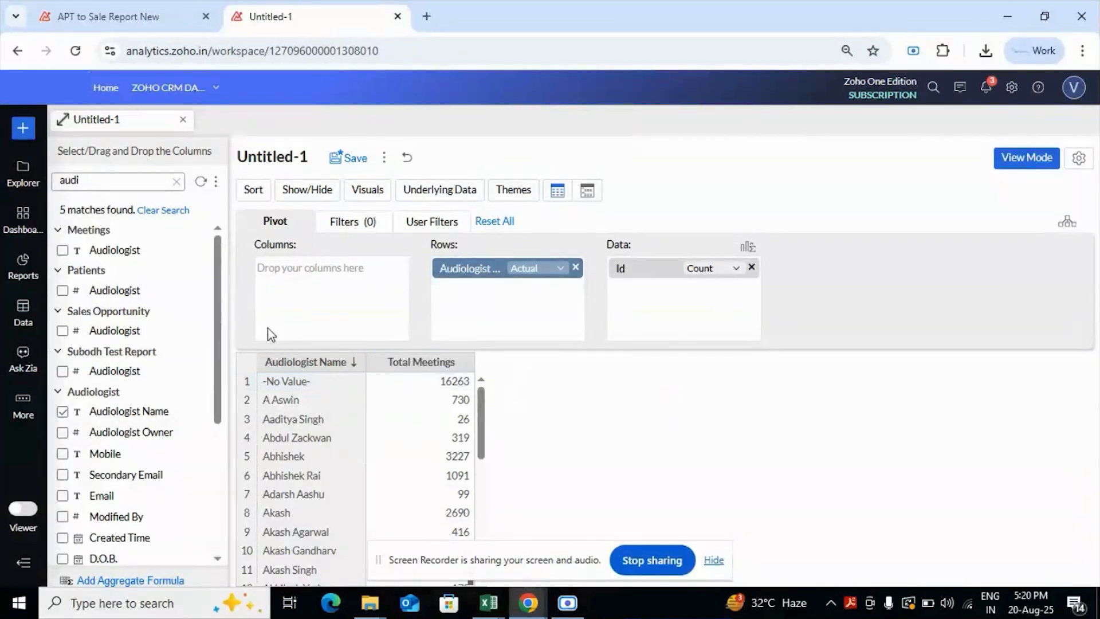
Step: Search the available columns for "sales" and expand the Sales Opportunity table
{"action": "double_click", "coordinate": [101, 181]}
{"action": "key", "text": "BackSpace"}
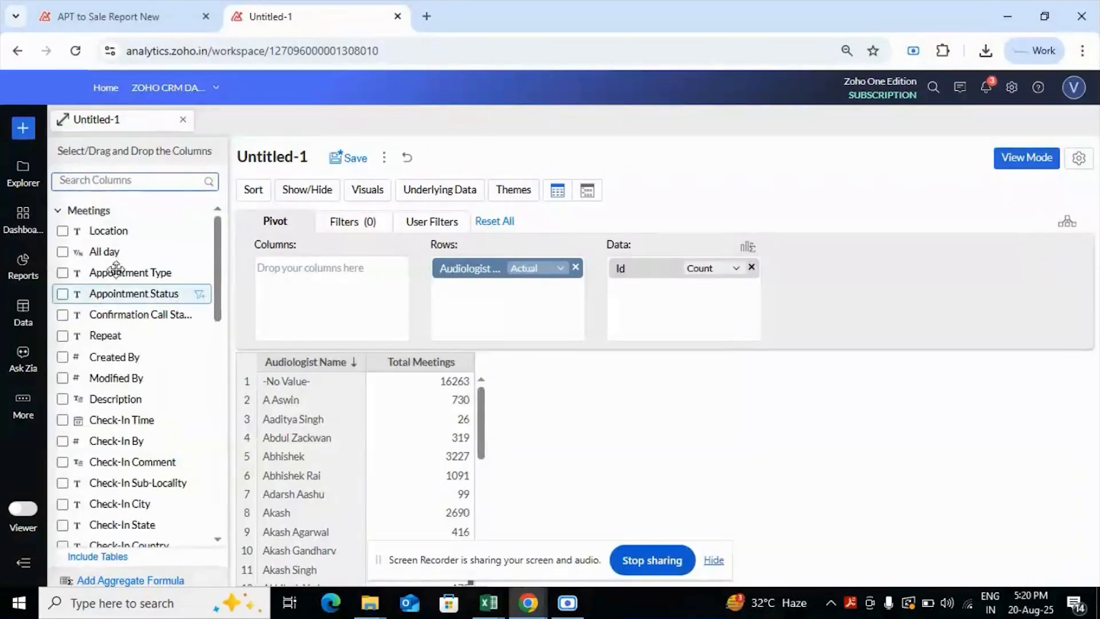
{"action": "type", "text": "sales"}
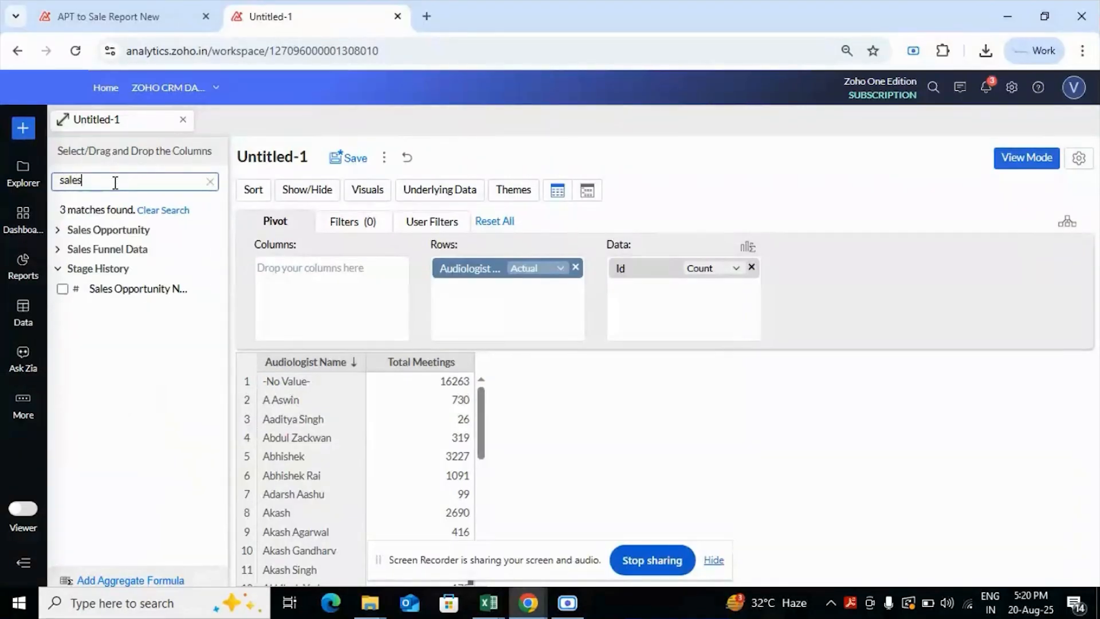
{"action": "left_click", "coordinate": [83, 231]}
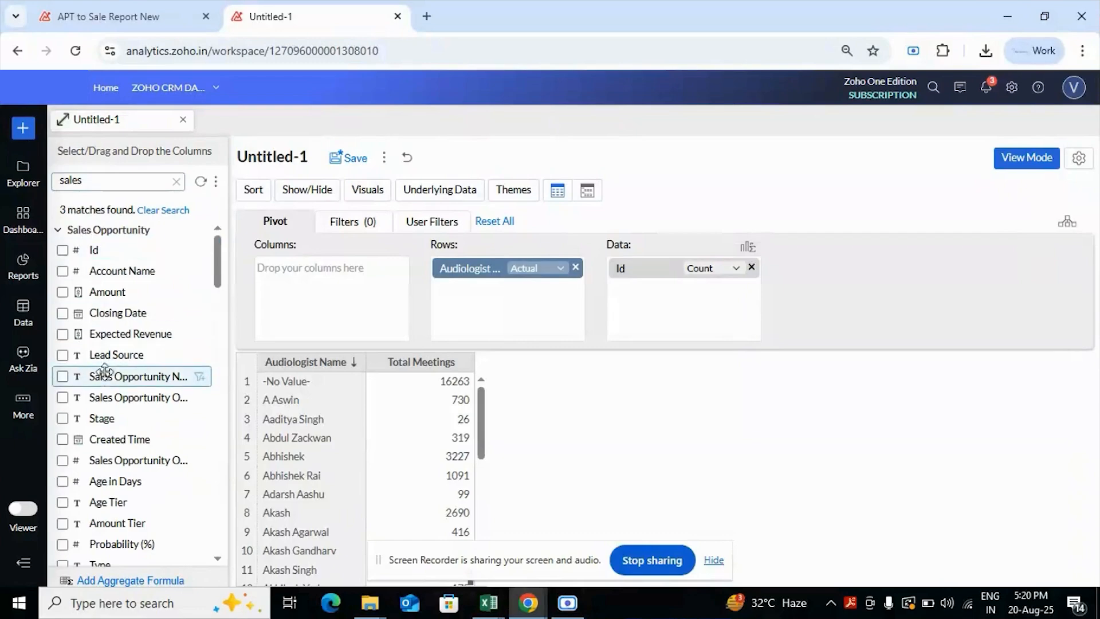
Step: Find Won Deals Count in the Sales Opportunity table, add it to the pivot's data values, and regenerate the pivot
{"action": "left_click", "coordinate": [127, 184]}
{"action": "key", "text": "ctrl+a"}
{"action": "type", "text": "c"}
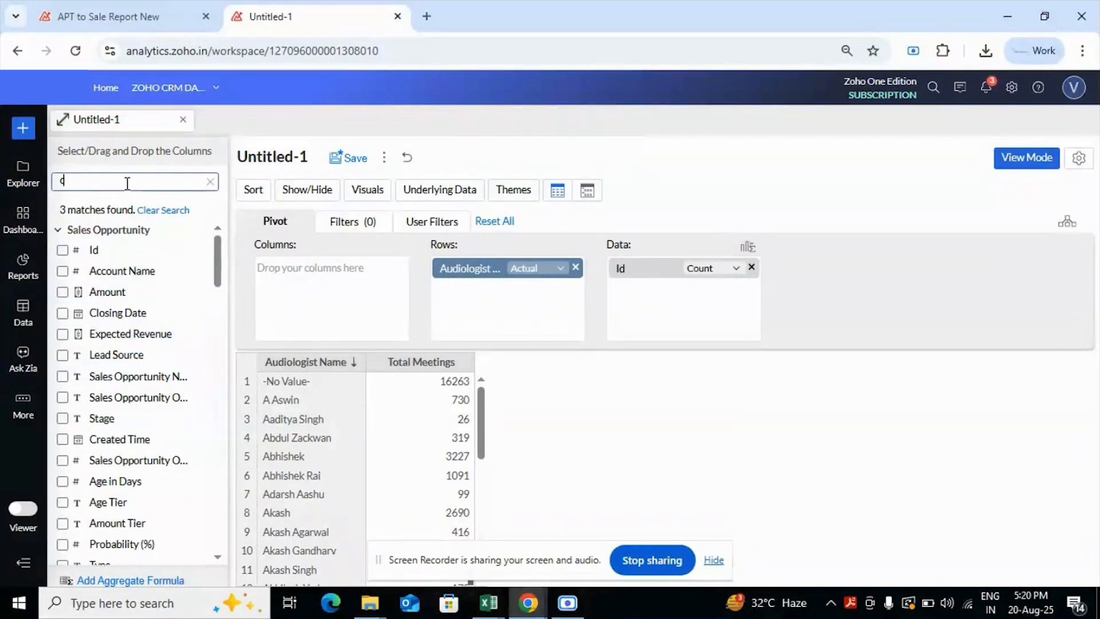
{"action": "type", "text": "lo"}
{"action": "key", "text": "BackSpace"}
{"action": "key", "text": "BackSpace"}
{"action": "key", "text": "BackSpace"}
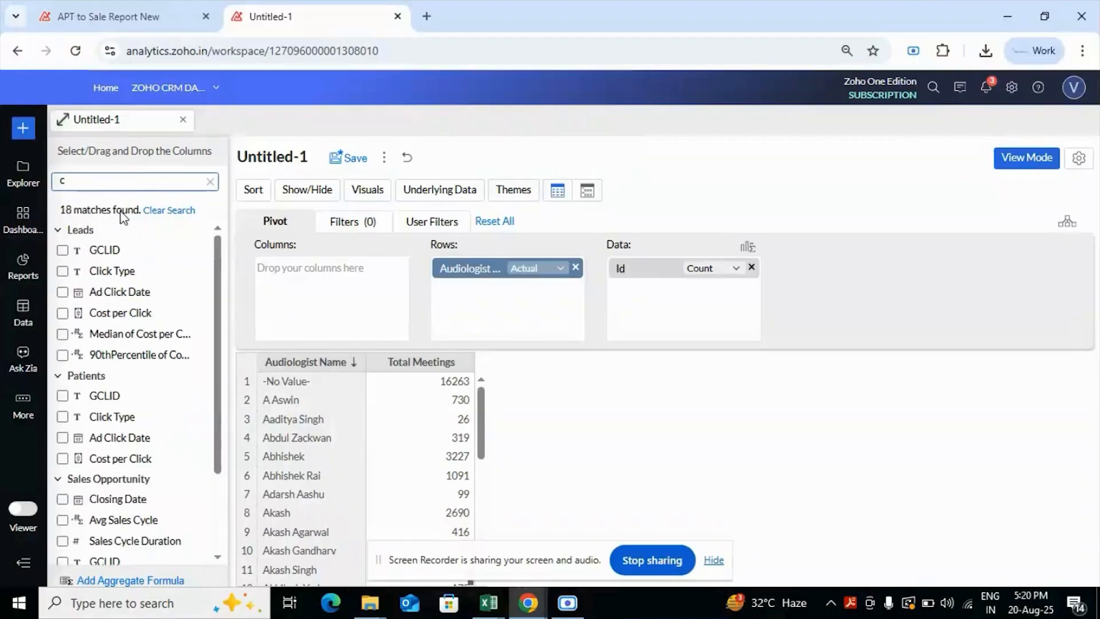
{"action": "type", "text": "won"}
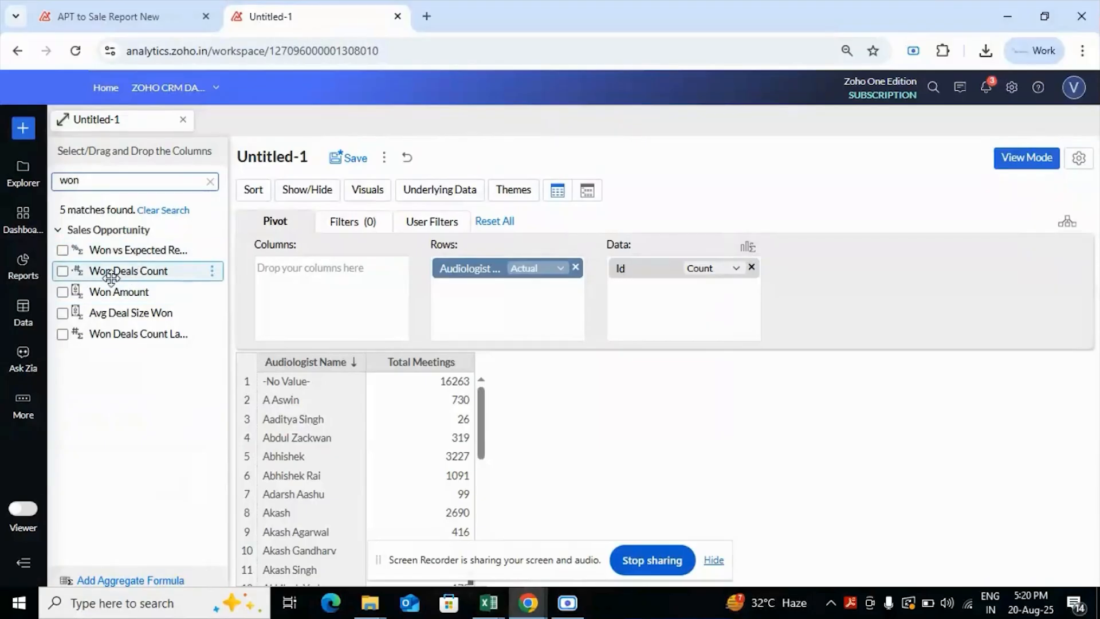
{"action": "left_click_drag", "start_coordinate": [123, 272], "coordinate": [686, 299]}
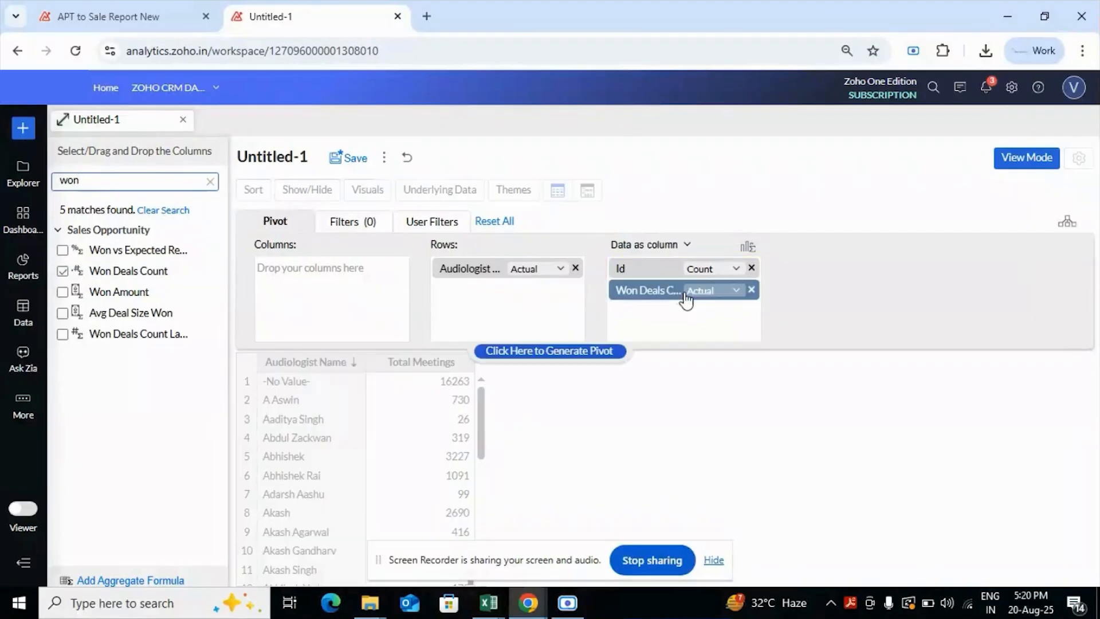
{"action": "left_click", "coordinate": [561, 350]}
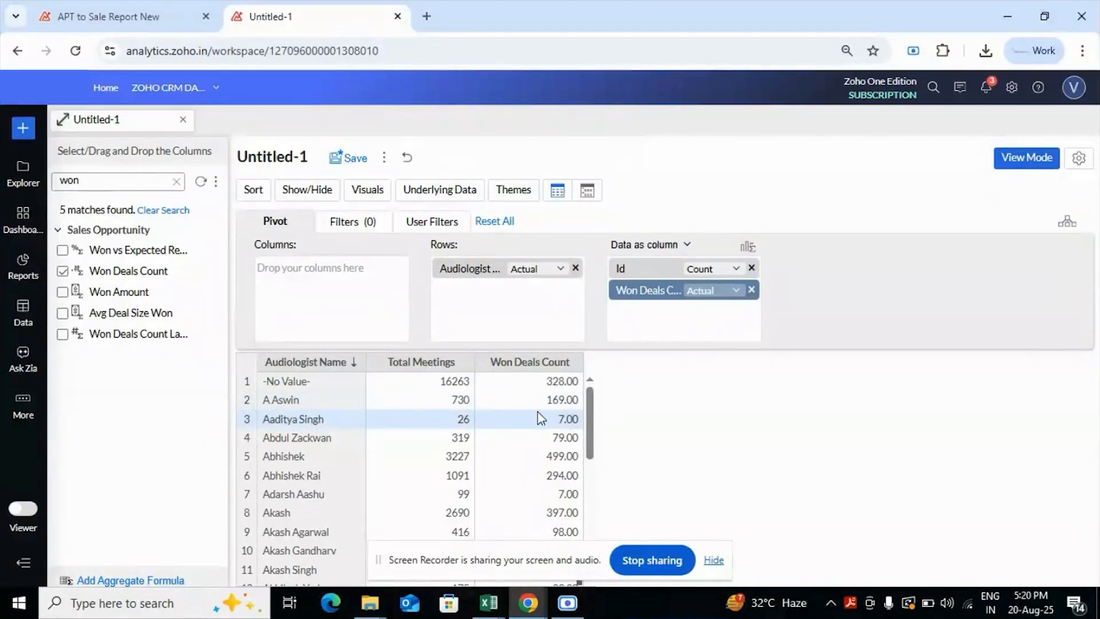
Step: Start a new basic report formula and name its column Conversion %
{"action": "left_click", "coordinate": [747, 246]}
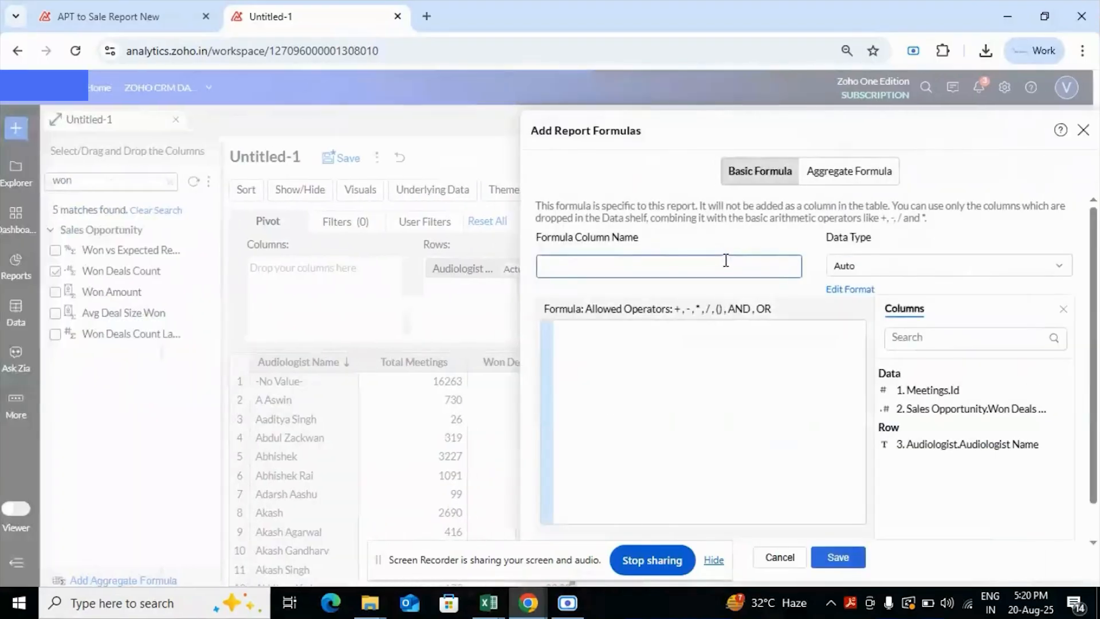
{"action": "left_click", "coordinate": [626, 266]}
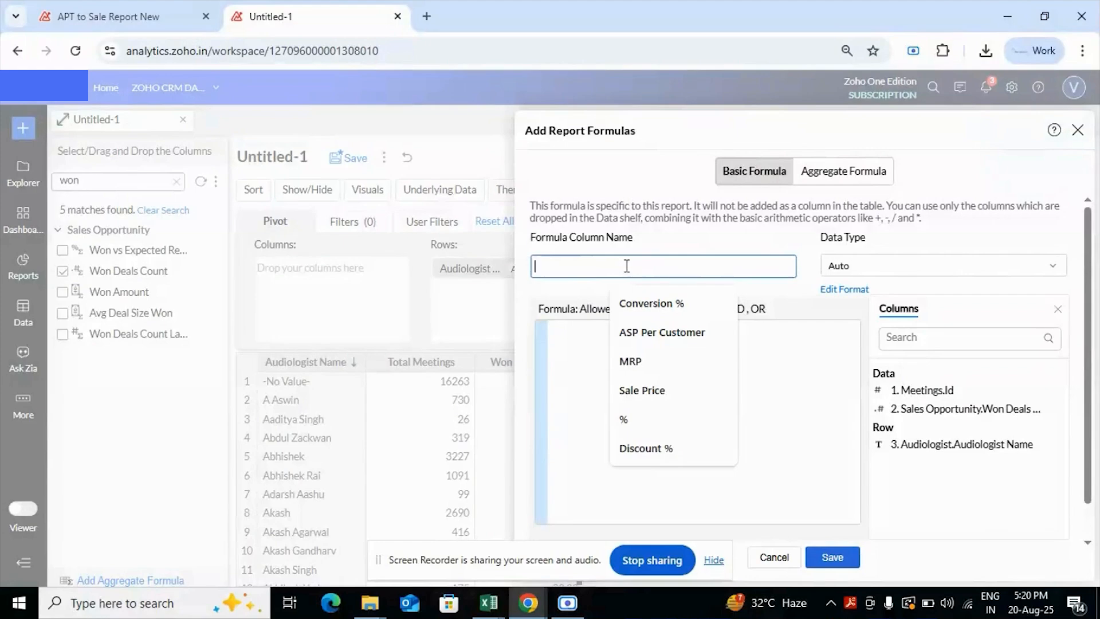
{"action": "type", "text": "COn"}
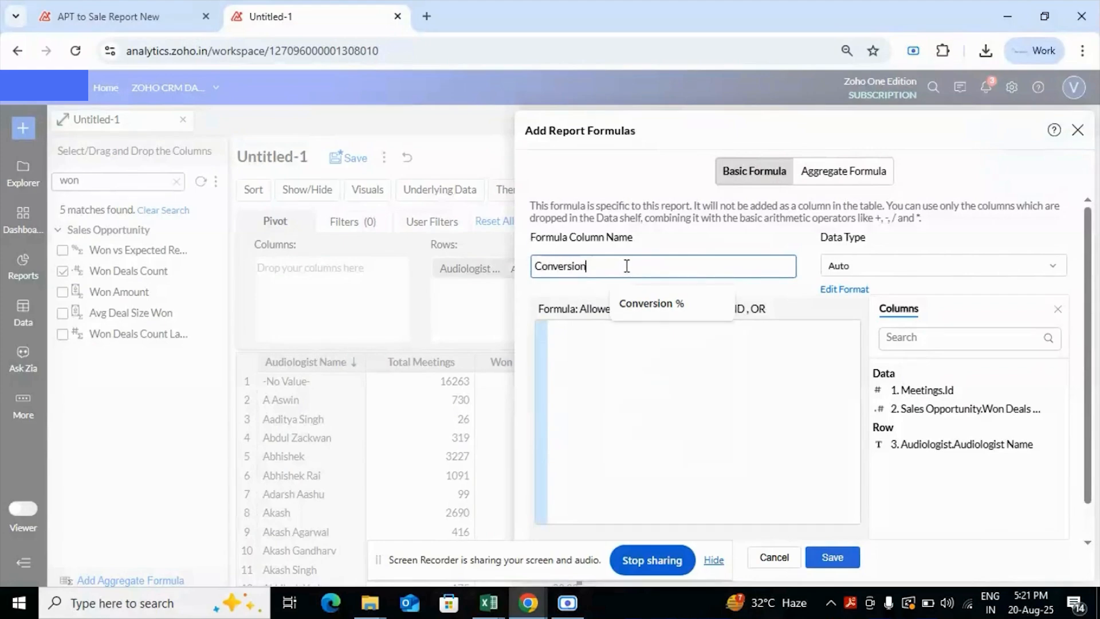
{"action": "type", "text": "version %"}
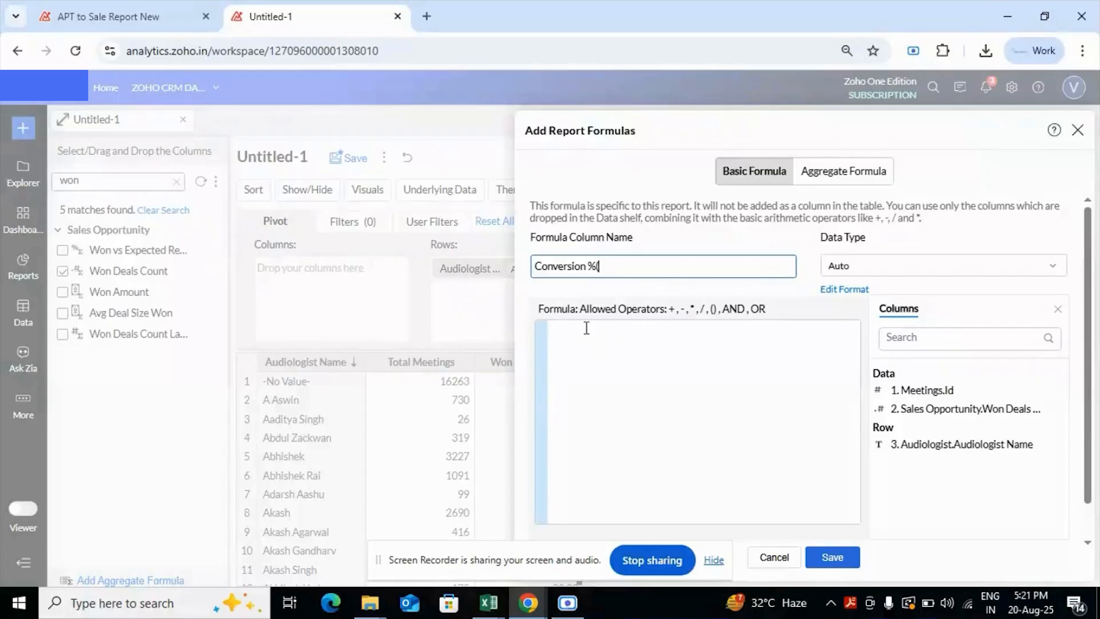
Step: Define Conversion % as (Sales Opportunity Won Deals Count / Meetings Id)*100, save the formula, and regenerate the pivot
{"action": "left_click", "coordinate": [585, 359]}
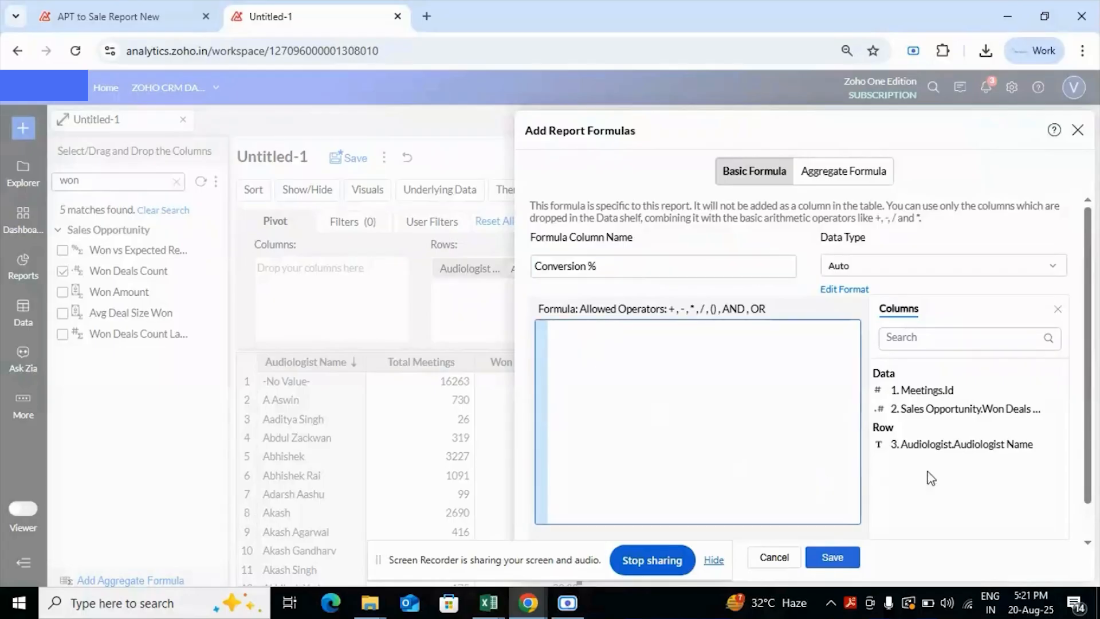
{"action": "double_click", "coordinate": [939, 410]}
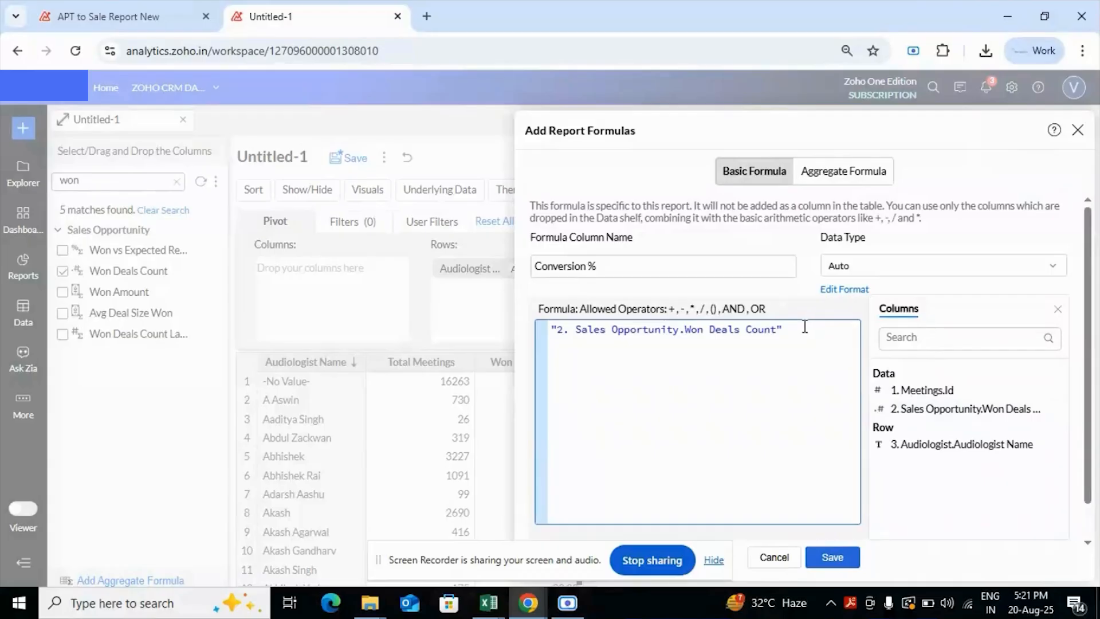
{"action": "left_click", "coordinate": [933, 391]}
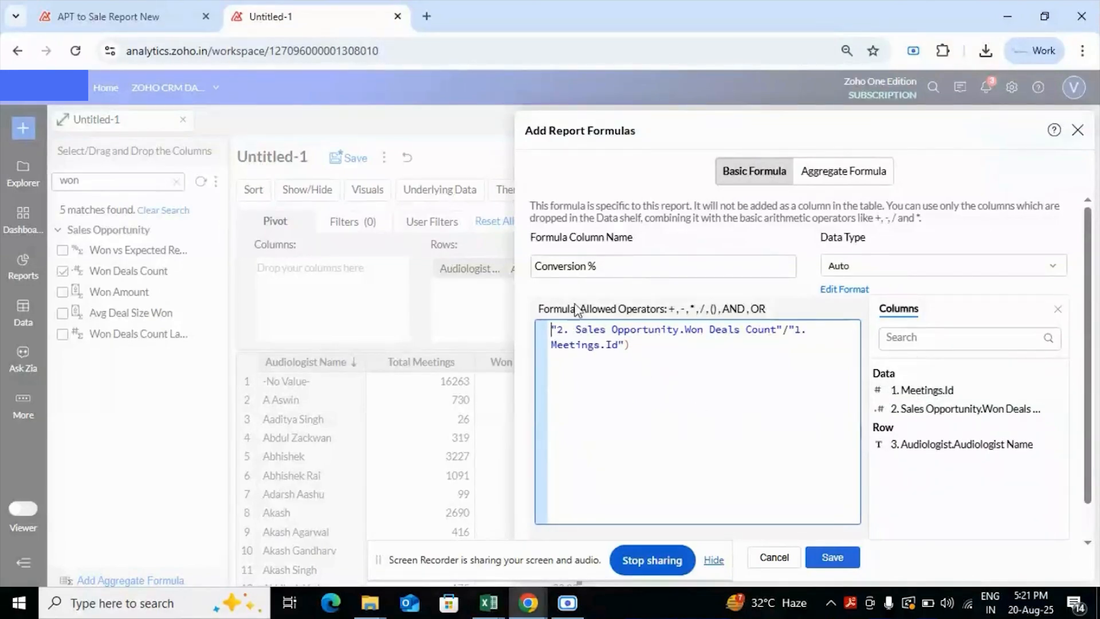
{"action": "type", "text": "("}
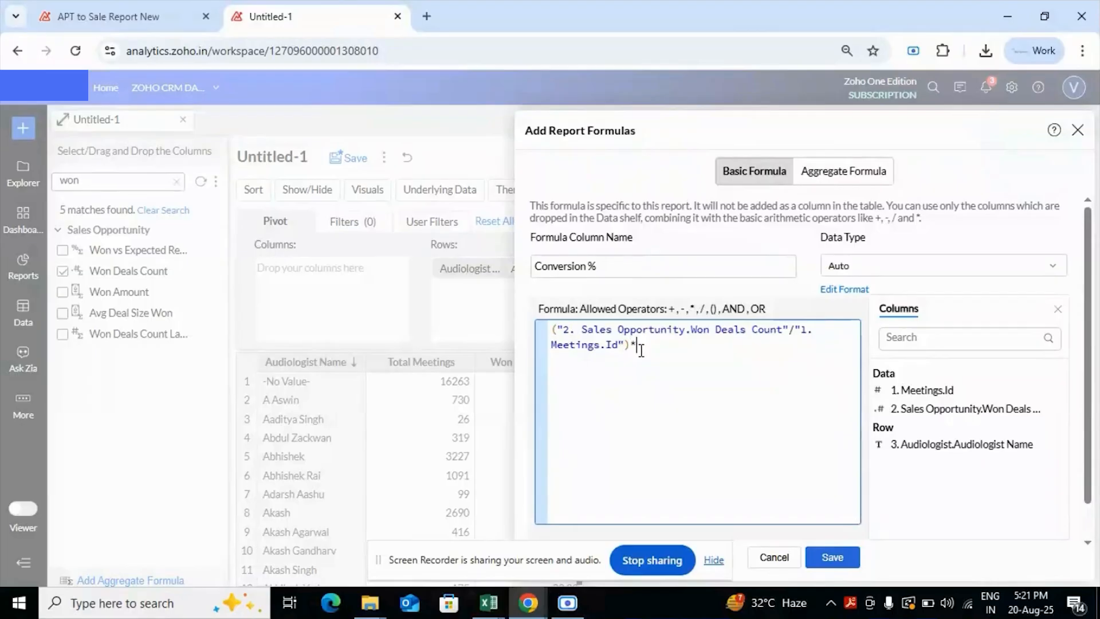
{"action": "type", "text": "*100"}
{"action": "left_click", "coordinate": [830, 558]}
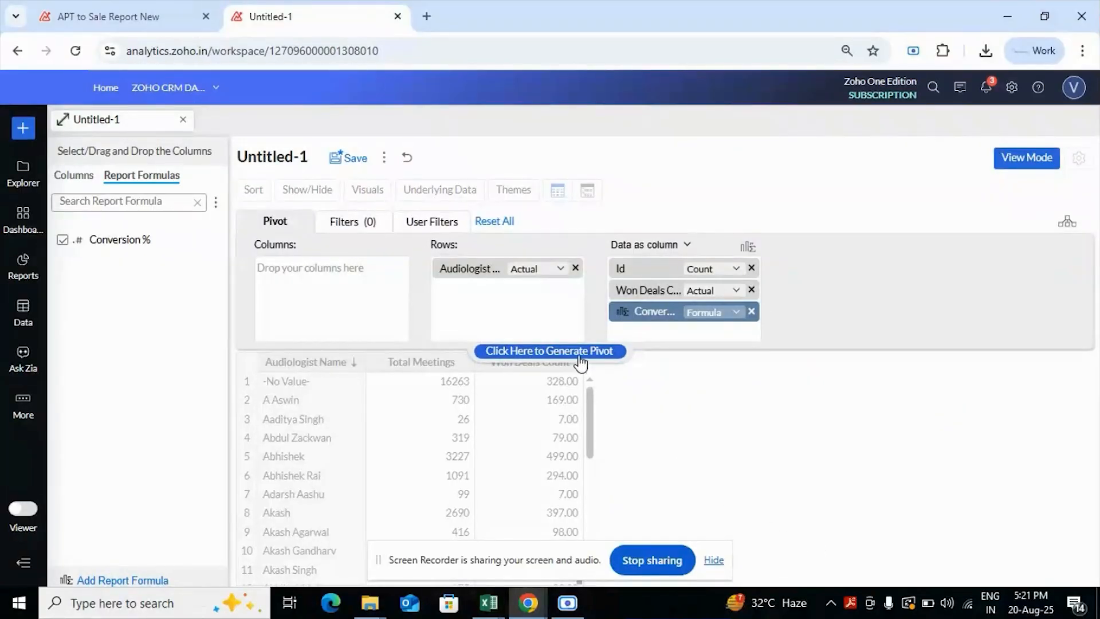
{"action": "left_click", "coordinate": [579, 357]}
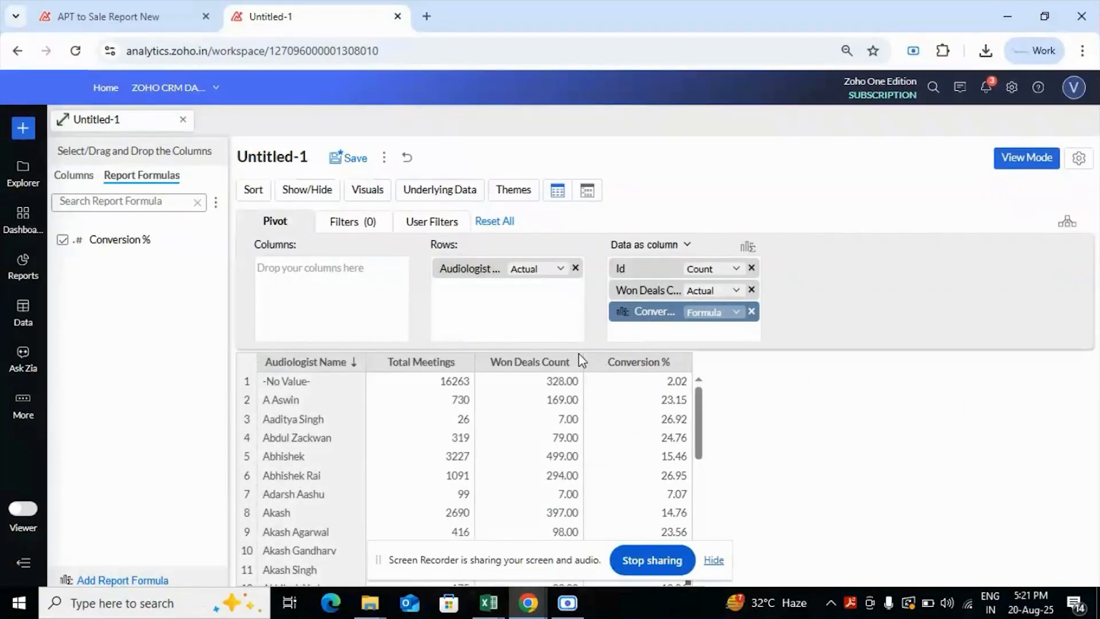
Step: Edit the Conversion % formula to drop the *100 factor, set its data type to Percentage, and save it
{"action": "left_click", "coordinate": [736, 312]}
{"action": "left_click", "coordinate": [742, 345]}
{"action": "left_click", "coordinate": [673, 303]}
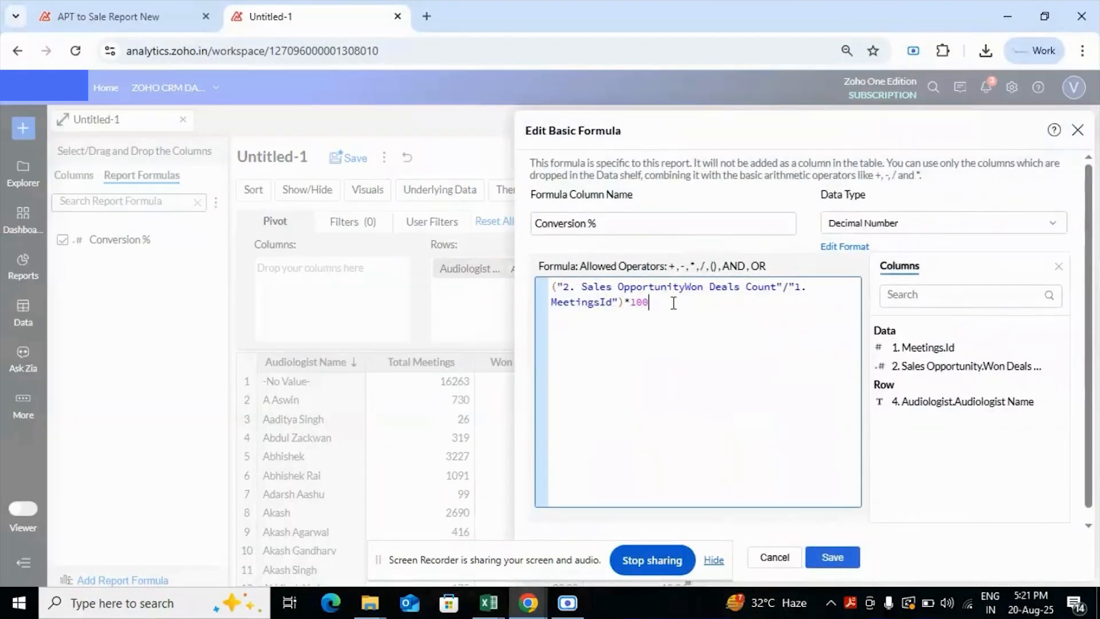
{"action": "left_click", "coordinate": [914, 223]}
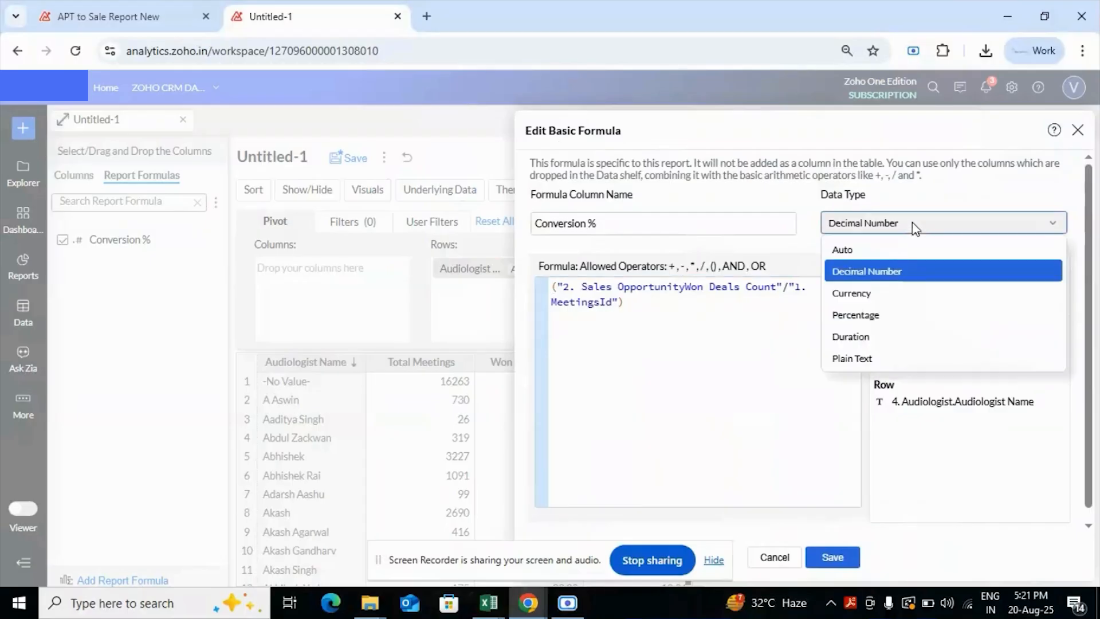
{"action": "left_click", "coordinate": [867, 316]}
{"action": "left_click", "coordinate": [832, 557]}
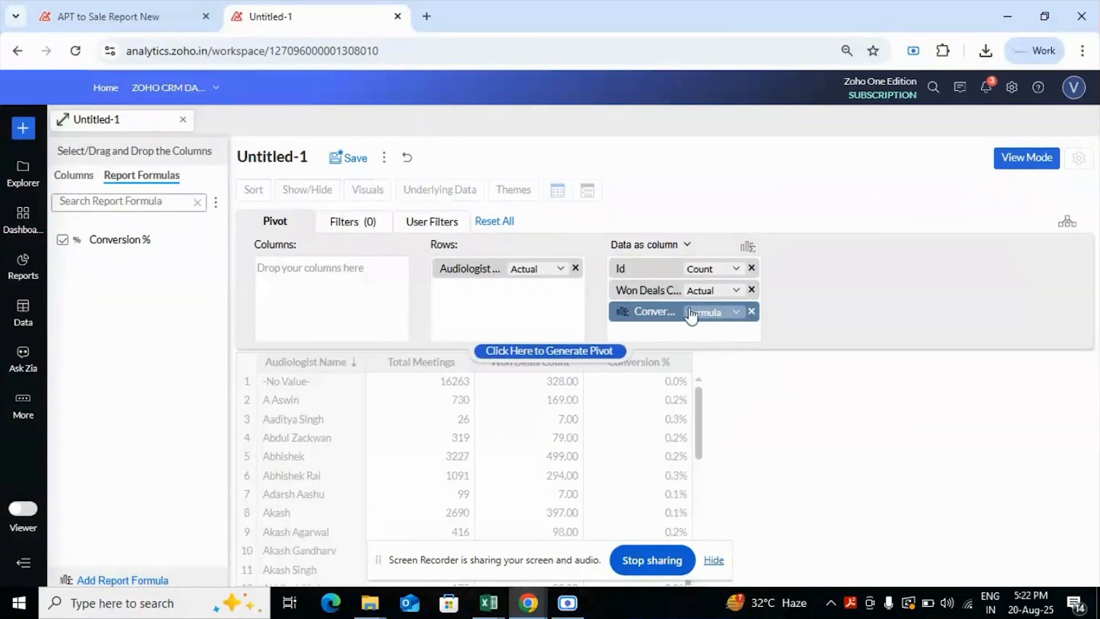
Step: Multiply the Conversion % formula by 100 again, save it, and regenerate the pivot
{"action": "left_click", "coordinate": [719, 313]}
{"action": "left_click", "coordinate": [722, 343]}
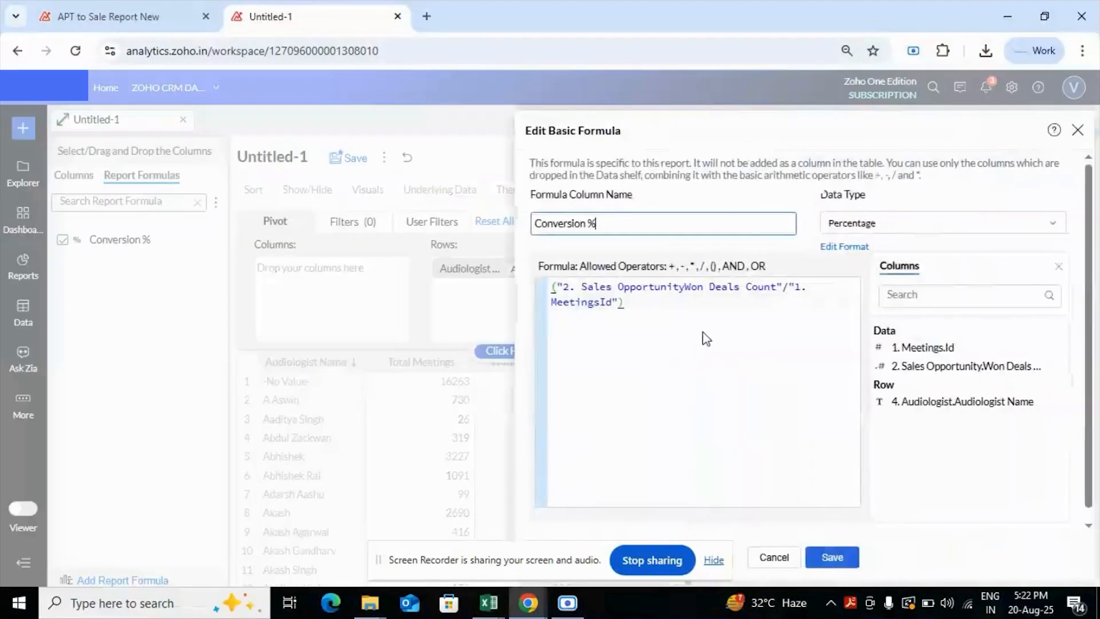
{"action": "left_click", "coordinate": [660, 306]}
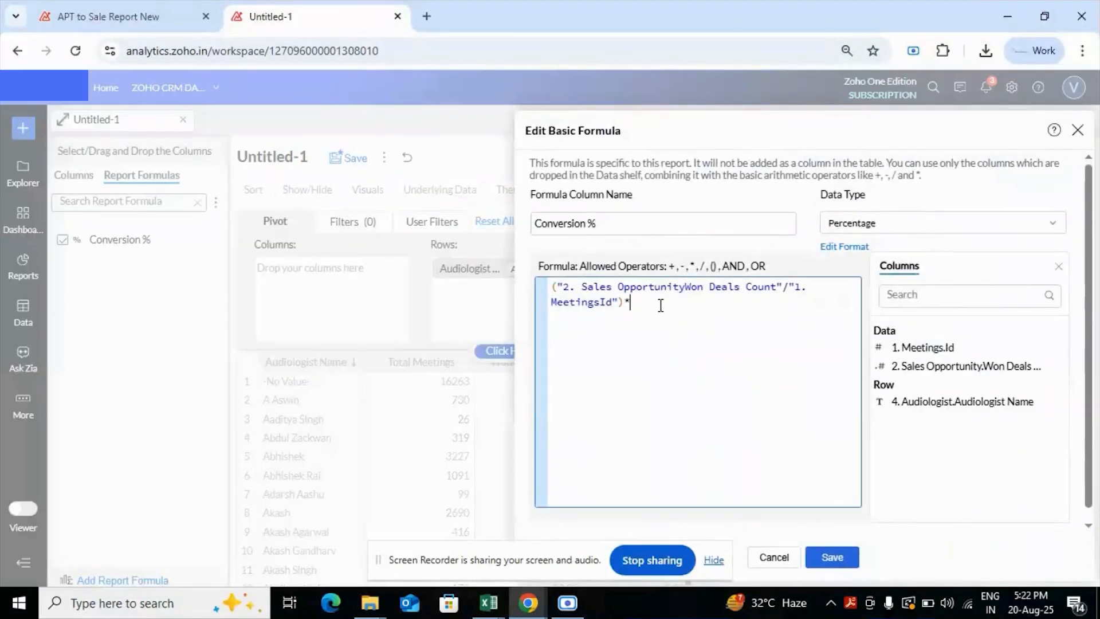
{"action": "left_click", "coordinate": [825, 557]}
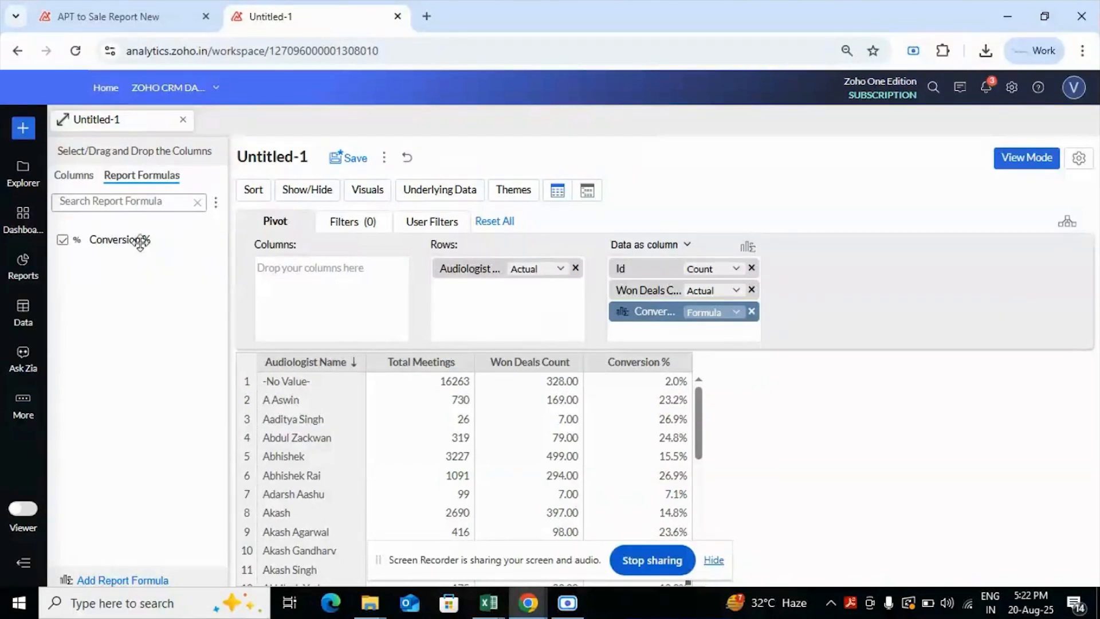
Step: Search the available columns for "sale" and "amount", and try to add Sales Opportunity's Amount to the pivot's data values
{"action": "left_click", "coordinate": [84, 182]}
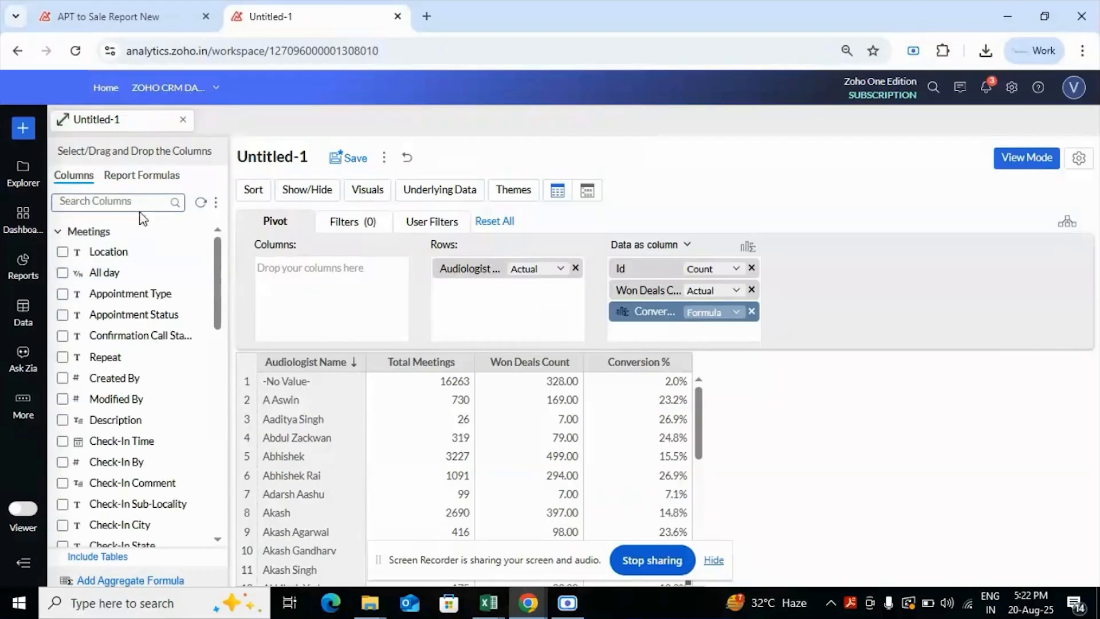
{"action": "left_click", "coordinate": [124, 199]}
{"action": "type", "text": "s"}
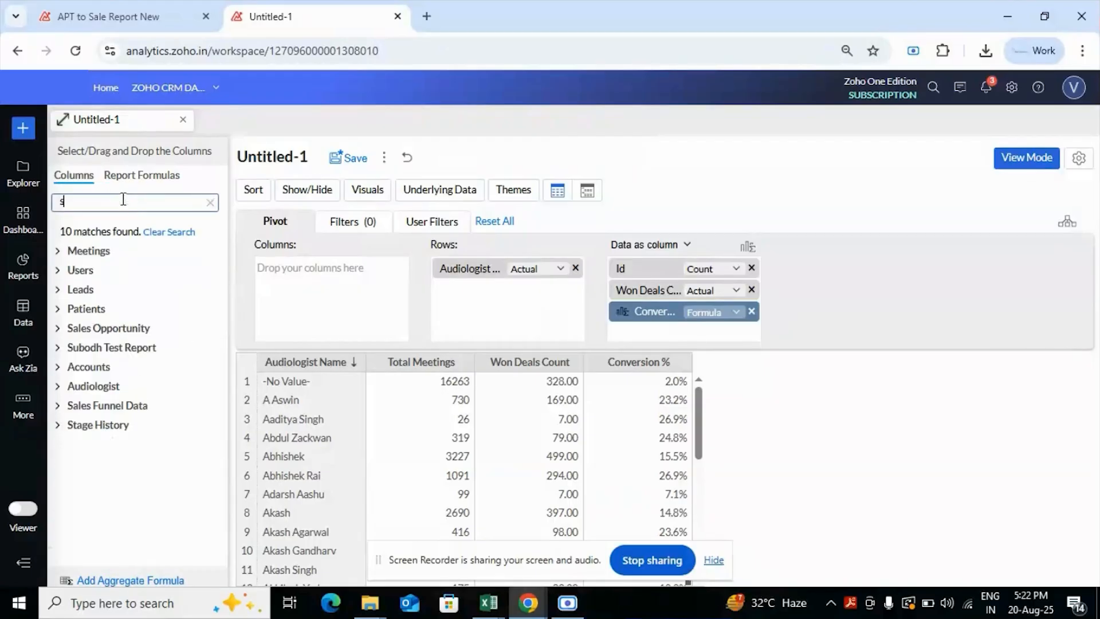
{"action": "type", "text": "ale"}
{"action": "left_click", "coordinate": [67, 255]}
{"action": "left_click", "coordinate": [118, 196]}
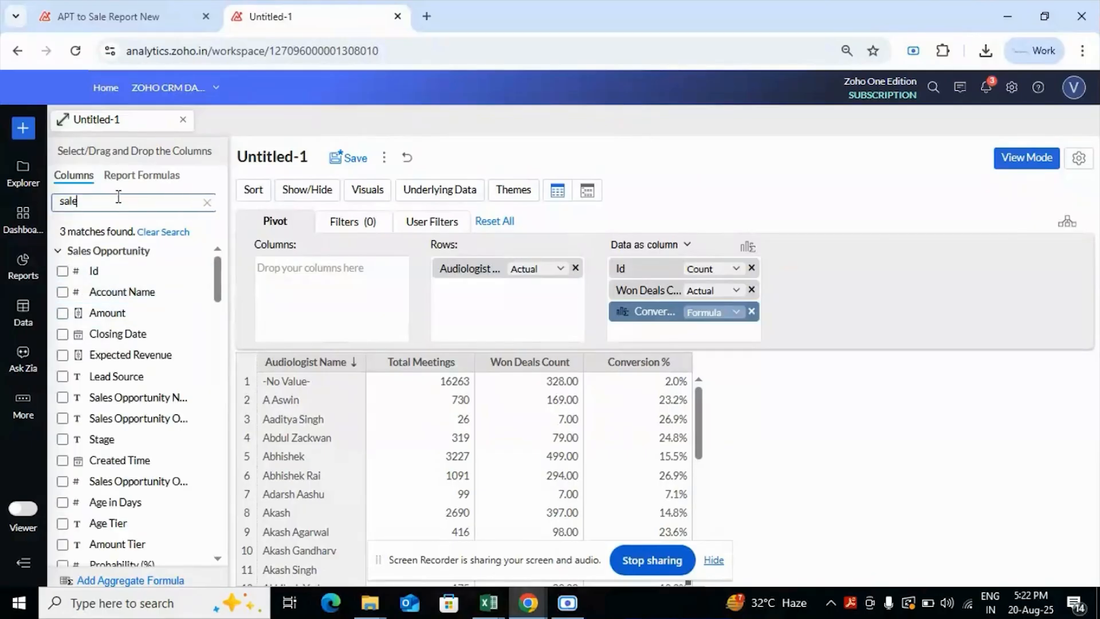
{"action": "key", "text": "ctrl+a"}
{"action": "type", "text": "amount"}
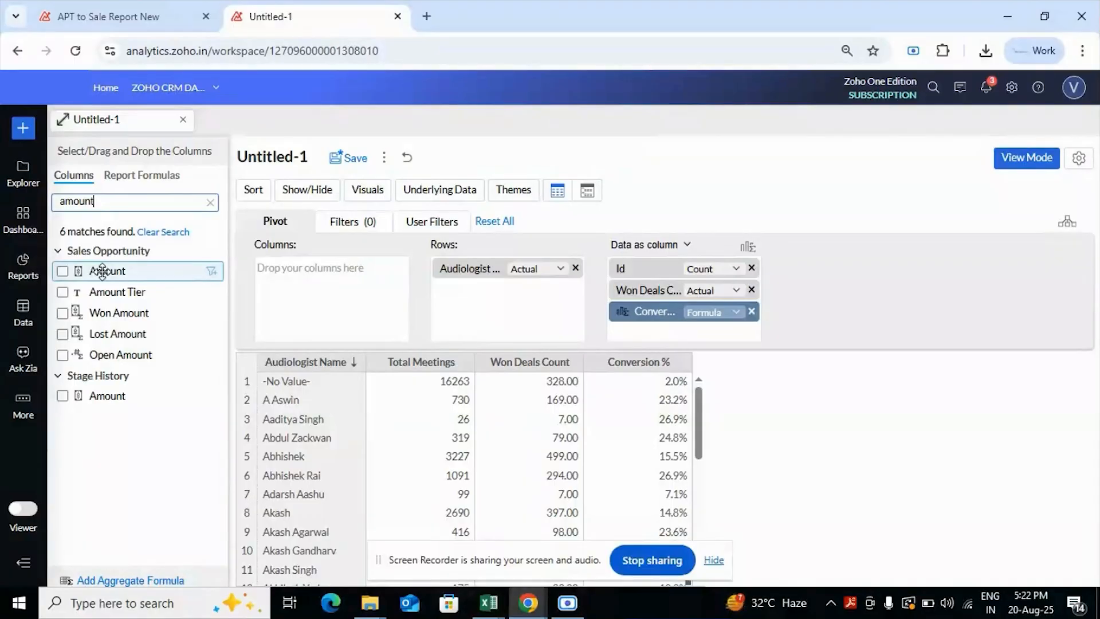
{"action": "left_click_drag", "start_coordinate": [101, 270], "coordinate": [659, 328]}
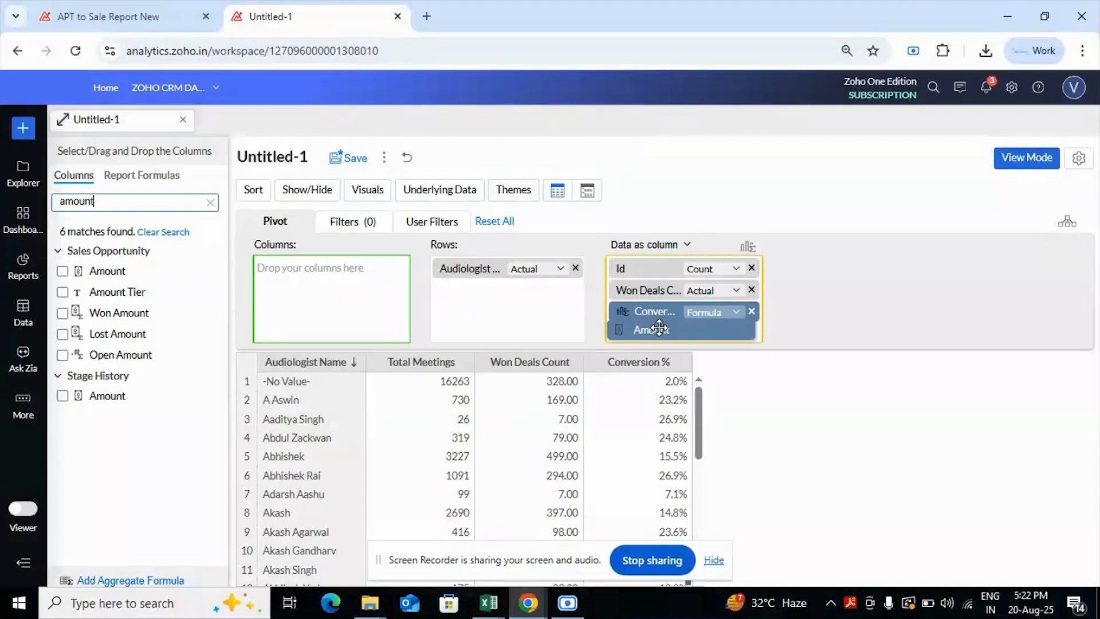
{"action": "left_click_drag", "start_coordinate": [659, 327], "coordinate": [158, 273]}
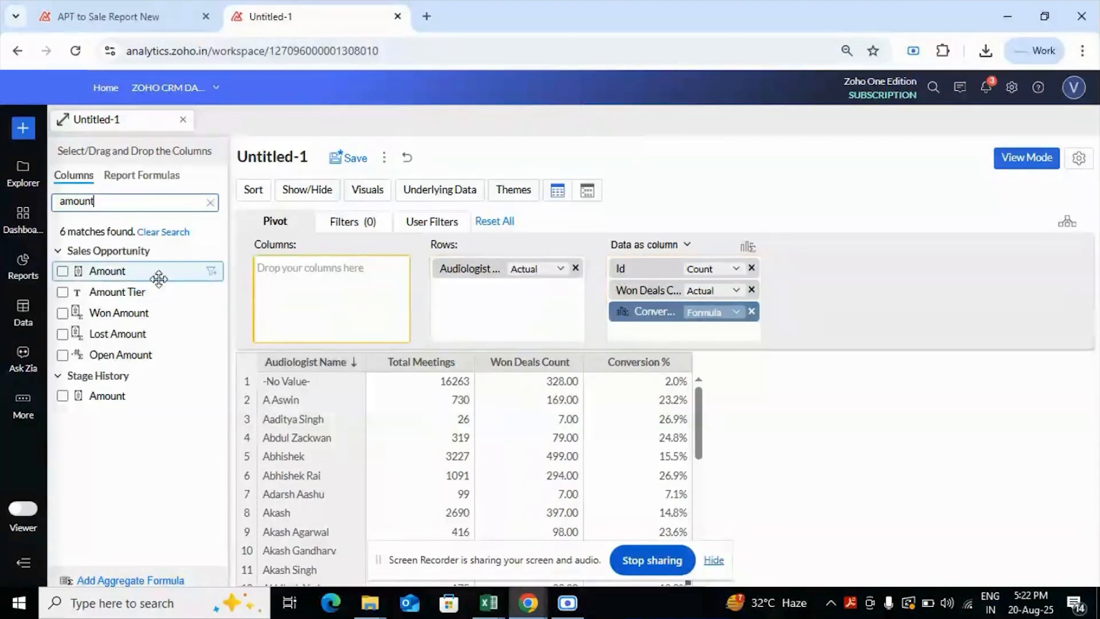
Step: Start a new aggregate report formula and insert the Amount column from the Sales Opportunity table into it
{"action": "left_click", "coordinate": [747, 249]}
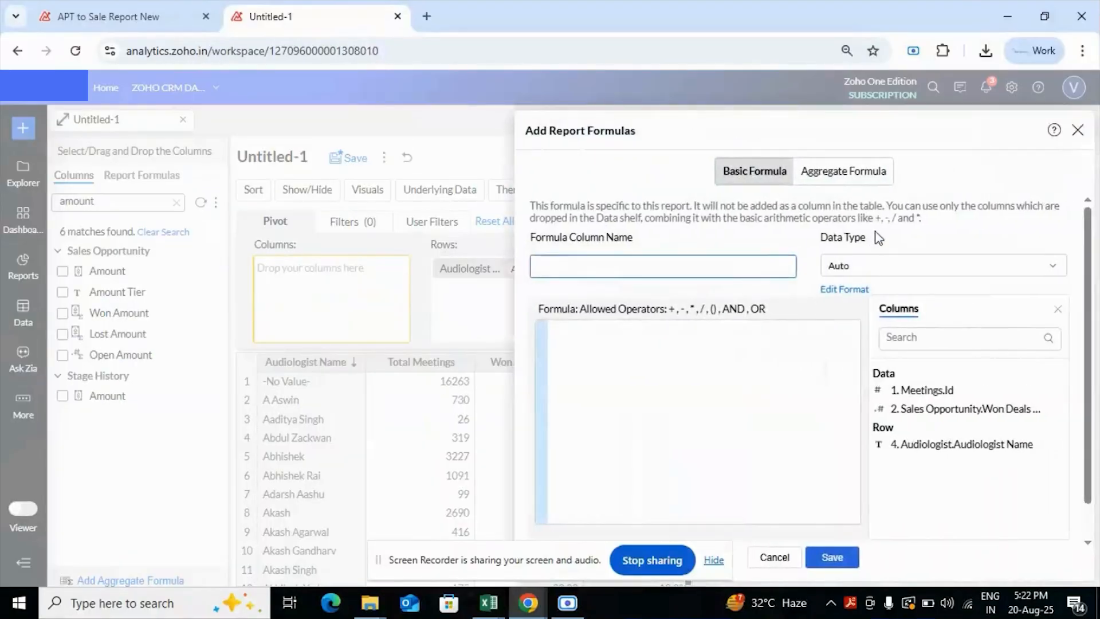
{"action": "left_click", "coordinate": [833, 171]}
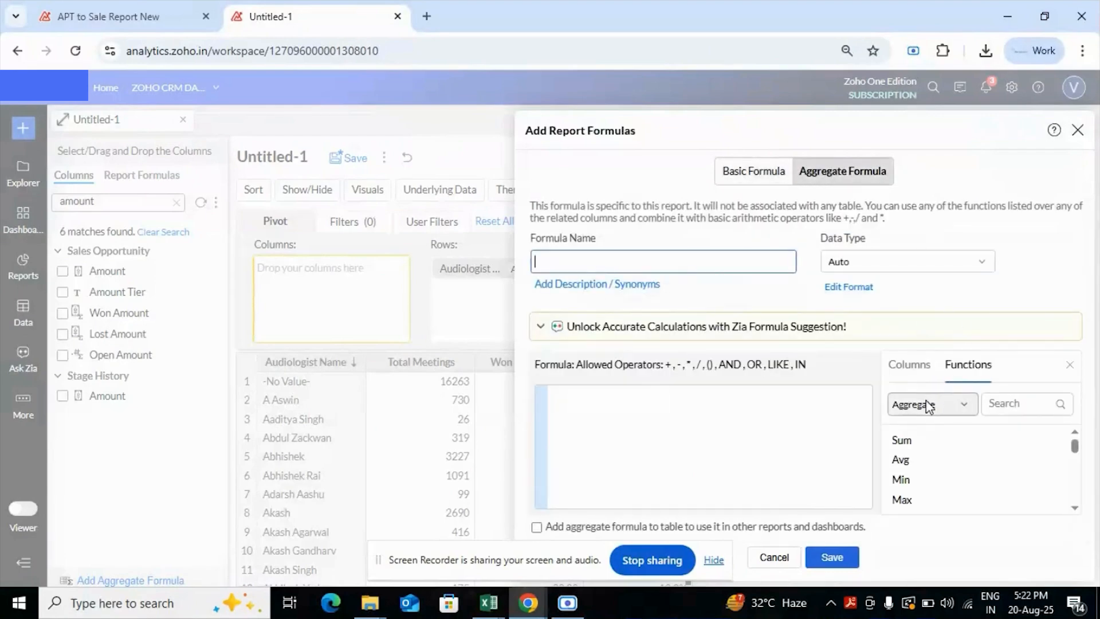
{"action": "left_click", "coordinate": [951, 412]}
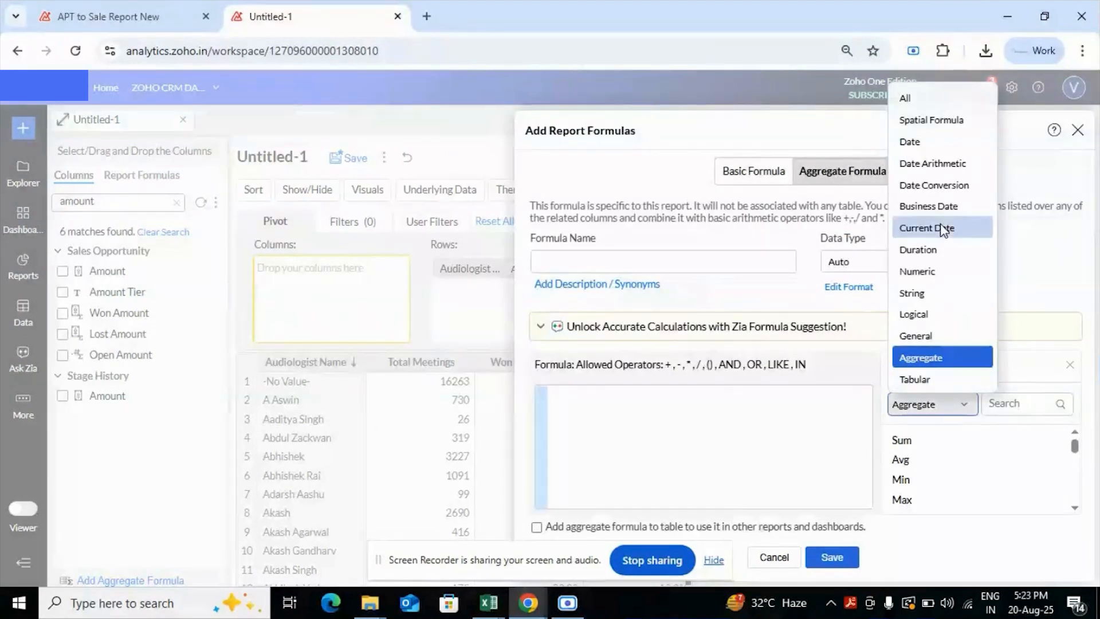
{"action": "left_click", "coordinate": [963, 410]}
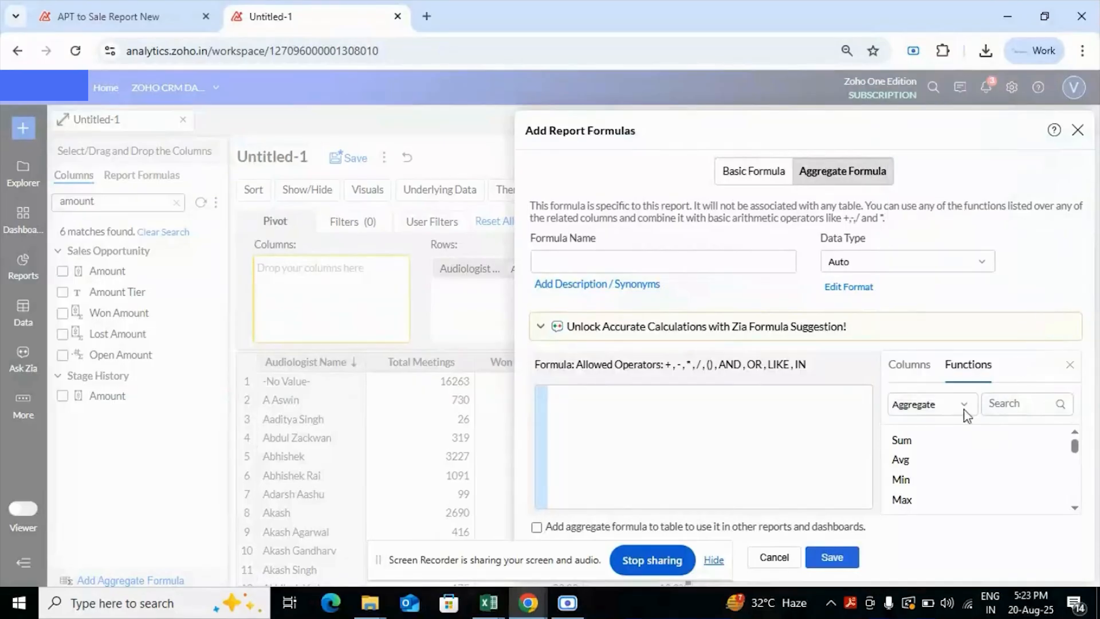
{"action": "left_click", "coordinate": [922, 370]}
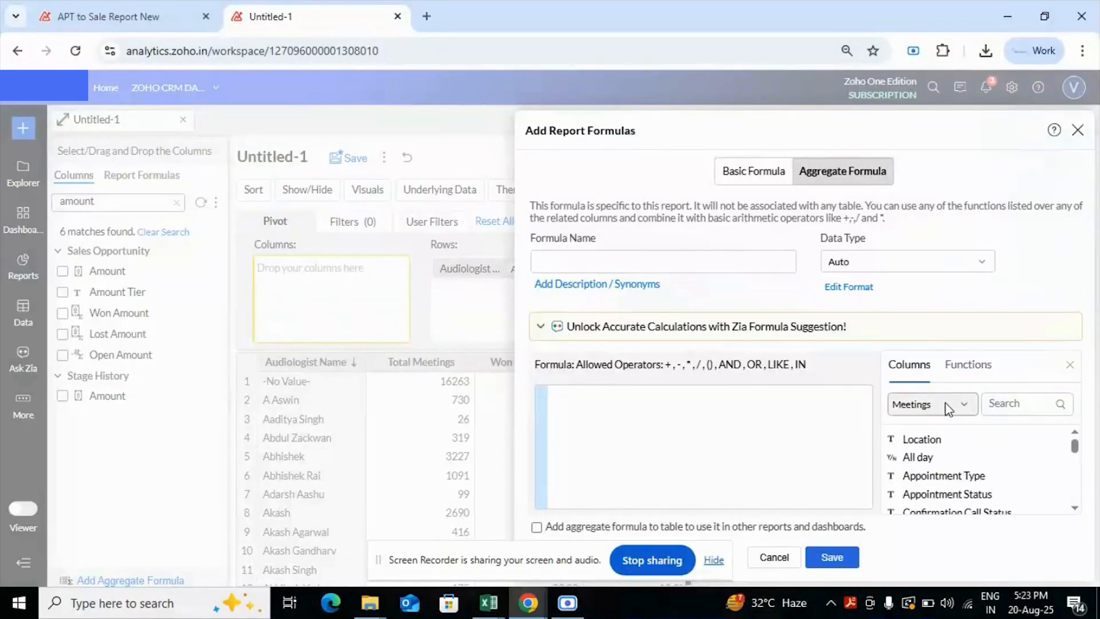
{"action": "left_click", "coordinate": [946, 408]}
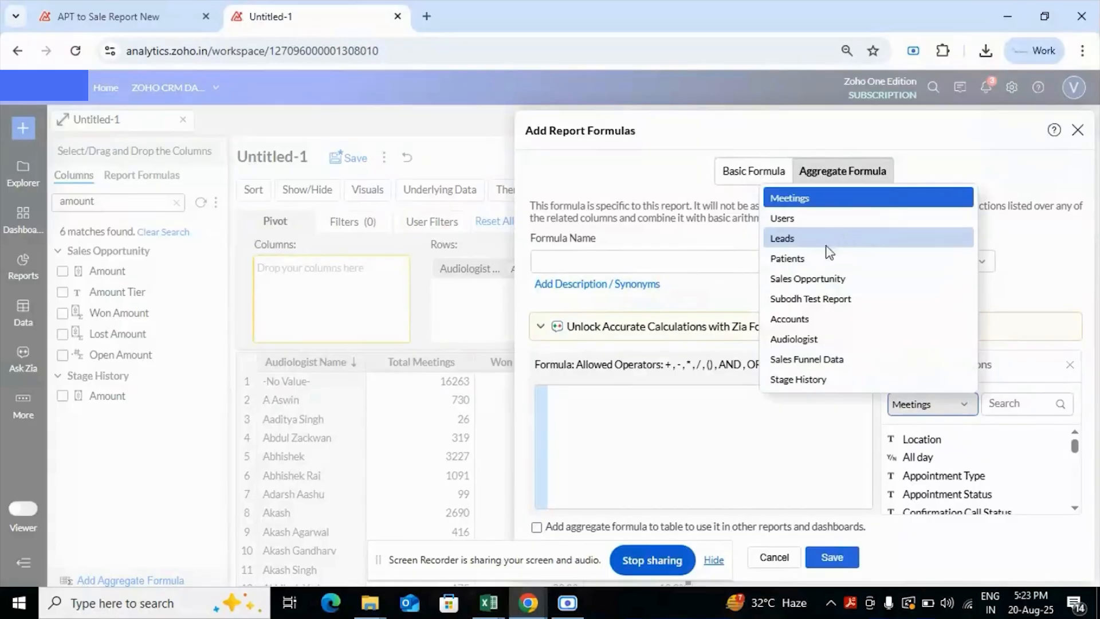
{"action": "left_click", "coordinate": [831, 278]}
{"action": "left_click", "coordinate": [993, 408]}
{"action": "type", "text": "amou"}
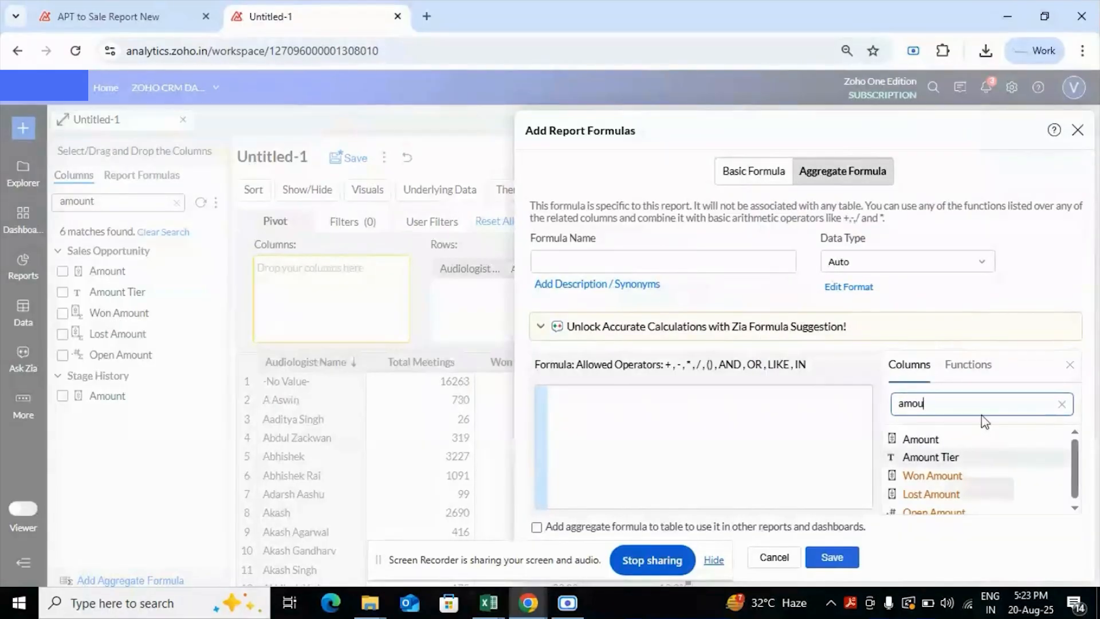
{"action": "type", "text": "nt"}
{"action": "double_click", "coordinate": [940, 443]}
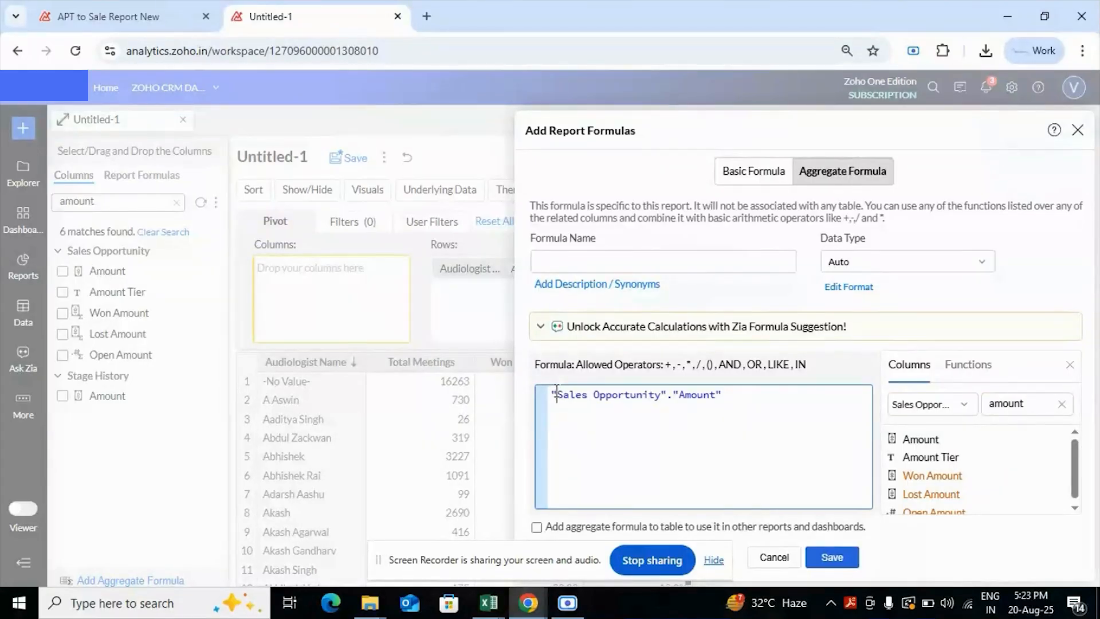
Step: Wrap the Amount column in a Sum function so the formula reads Sum("Sales Opportunity"."Amount")
{"action": "type", "text": "SUm"}
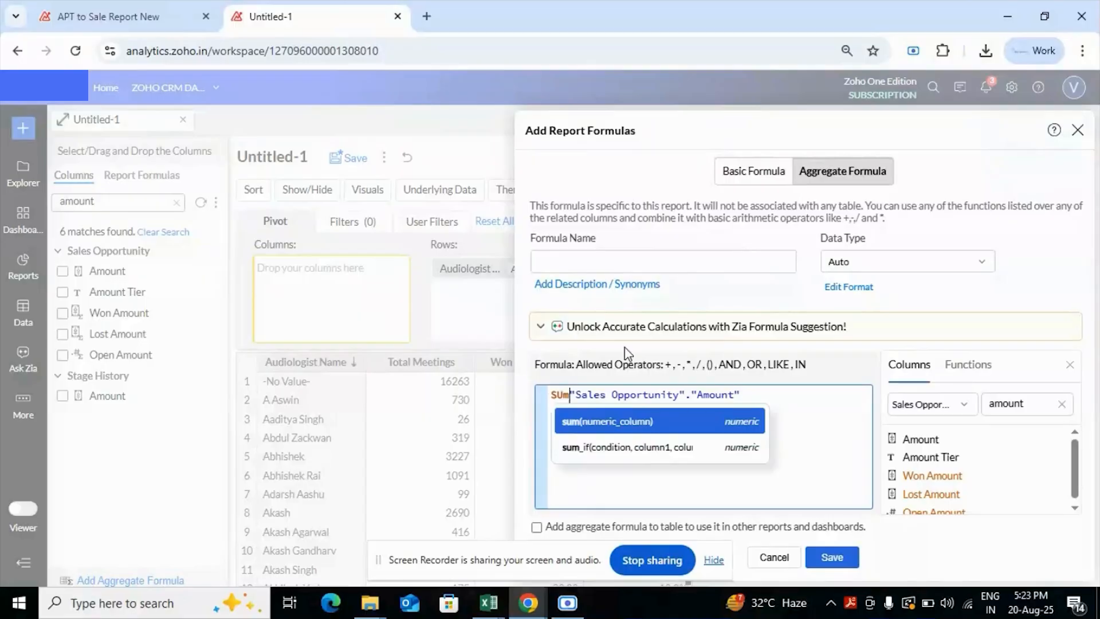
{"action": "key", "text": "BackSpace"}
{"action": "key", "text": "BackSpace"}
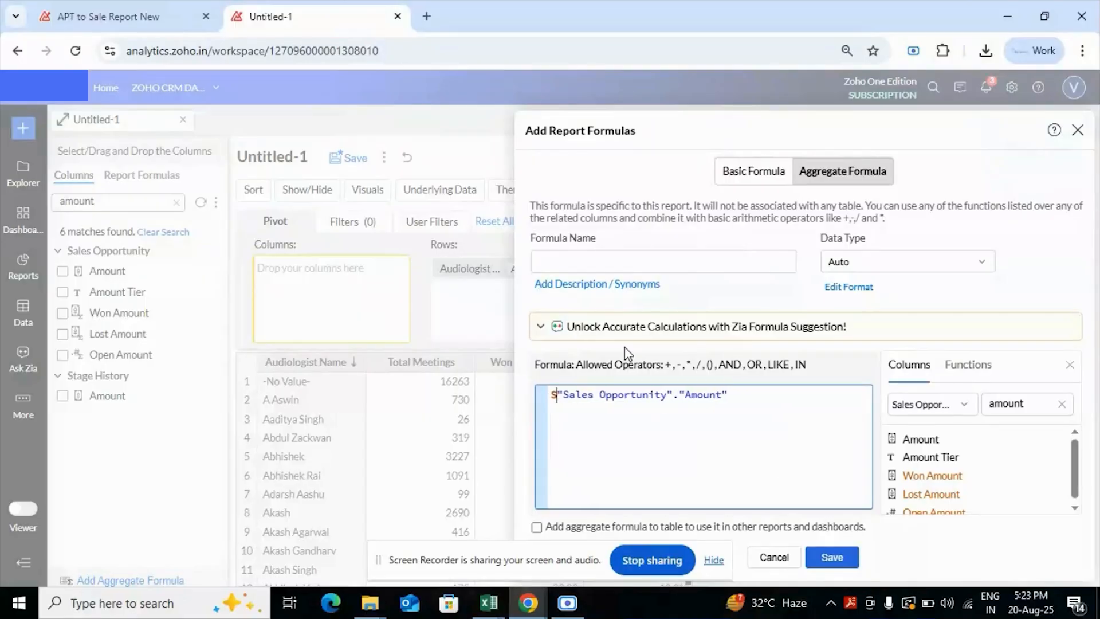
{"action": "type", "text": "um("}
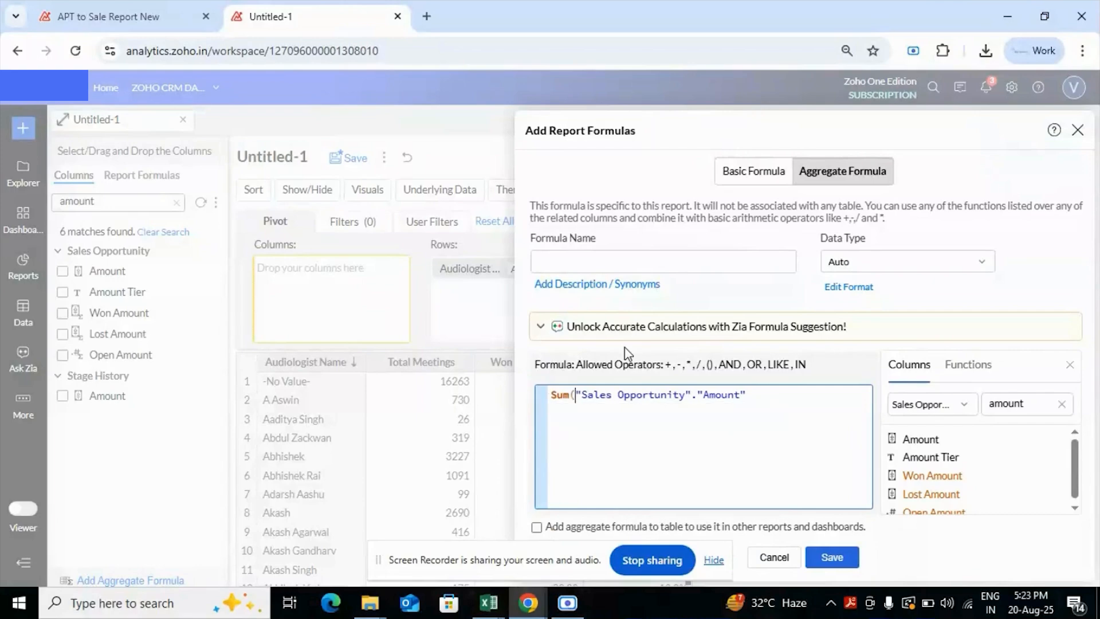
{"action": "left_click", "coordinate": [768, 395]}
{"action": "type", "text": ")"}
Step: Name the aggregate formula MRP, save it with the Auto data type, and regenerate the pivot
{"action": "left_click", "coordinate": [627, 257]}
{"action": "type", "text": "MRP"}
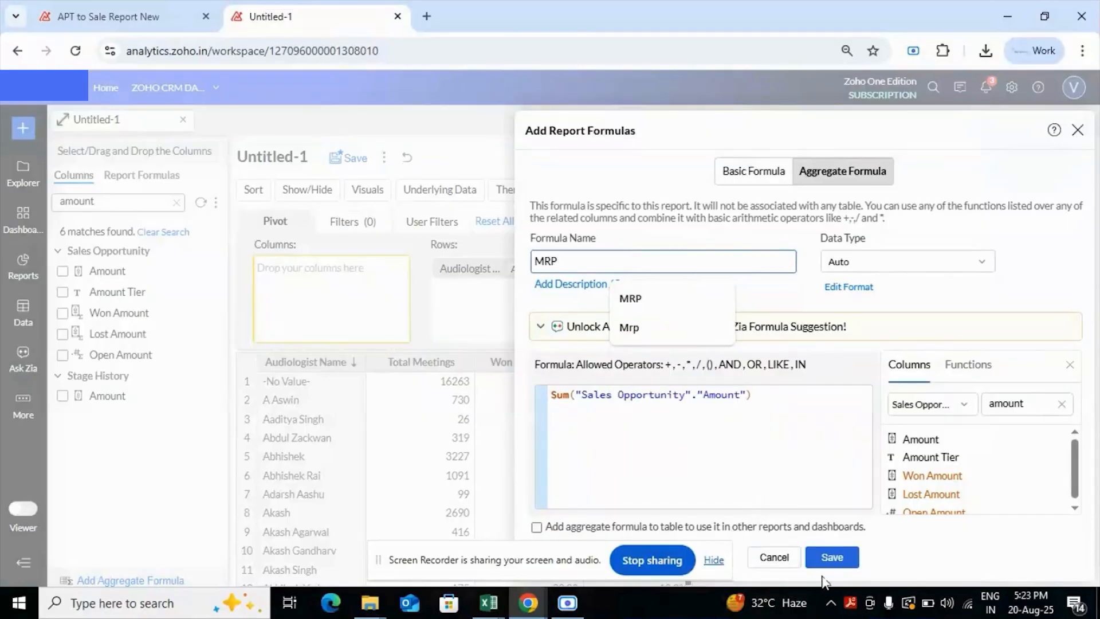
{"action": "left_click", "coordinate": [914, 265]}
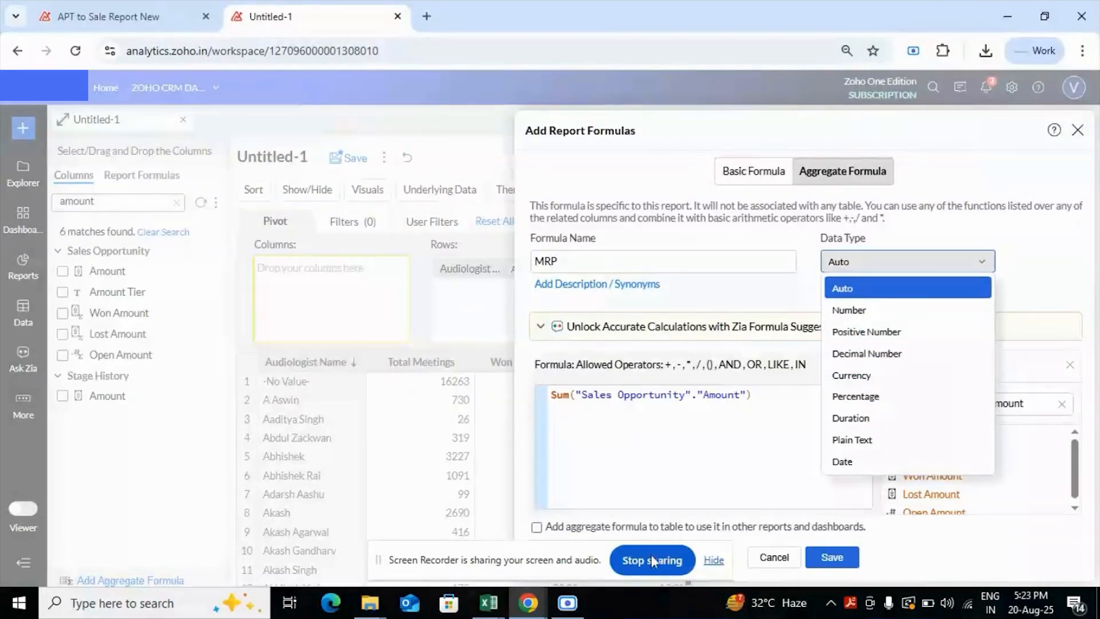
{"action": "left_click", "coordinate": [831, 556]}
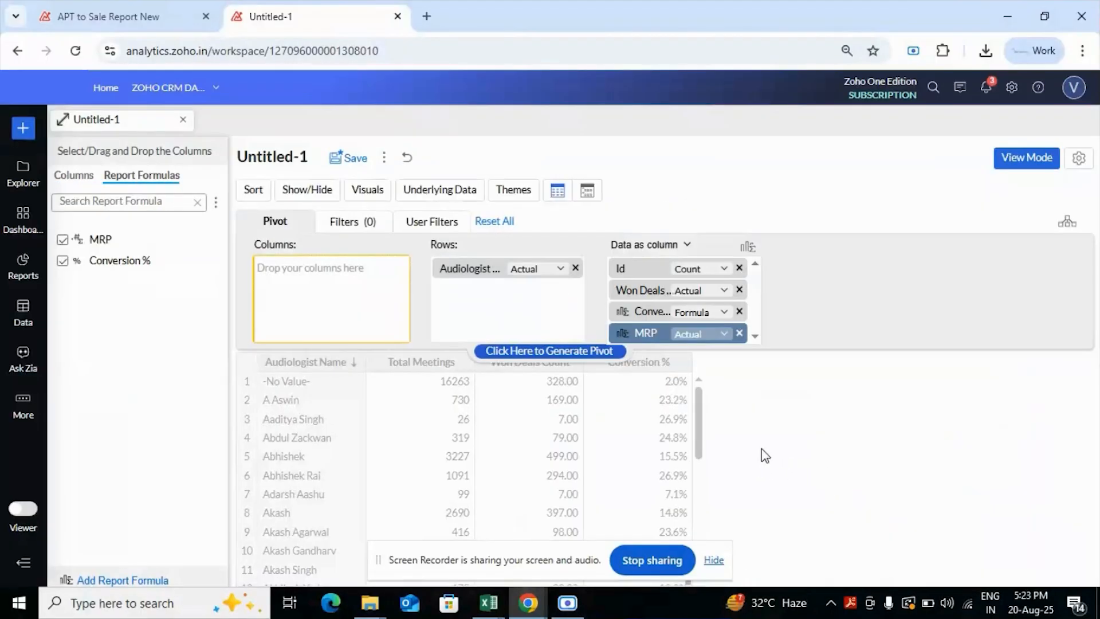
{"action": "left_click", "coordinate": [575, 353]}
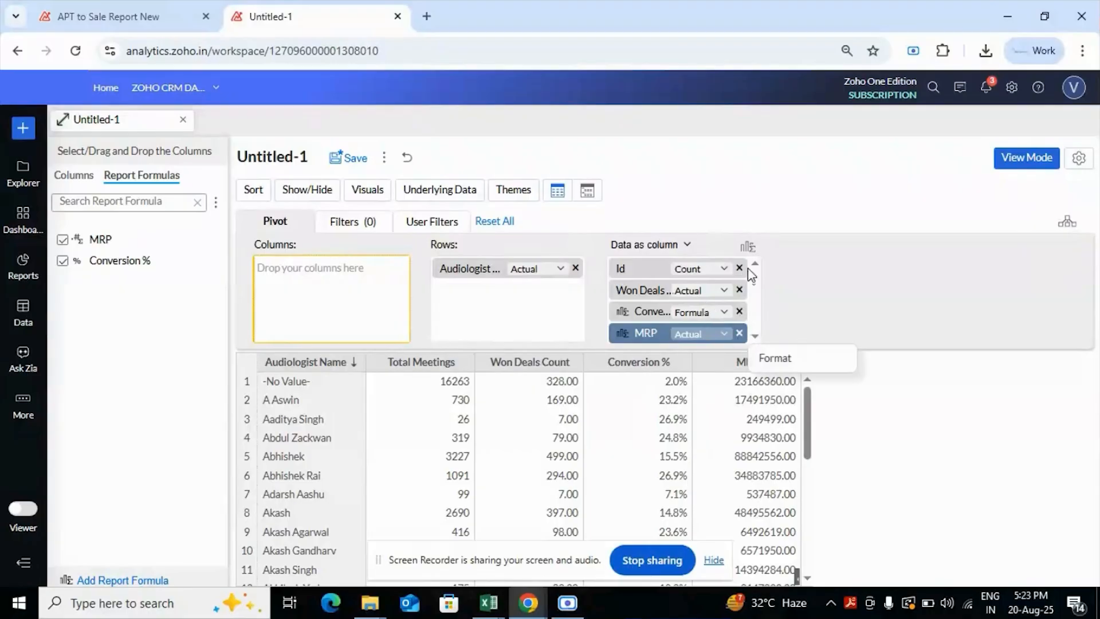
Step: Start a new aggregate report formula named Sale Price
{"action": "left_click", "coordinate": [748, 247]}
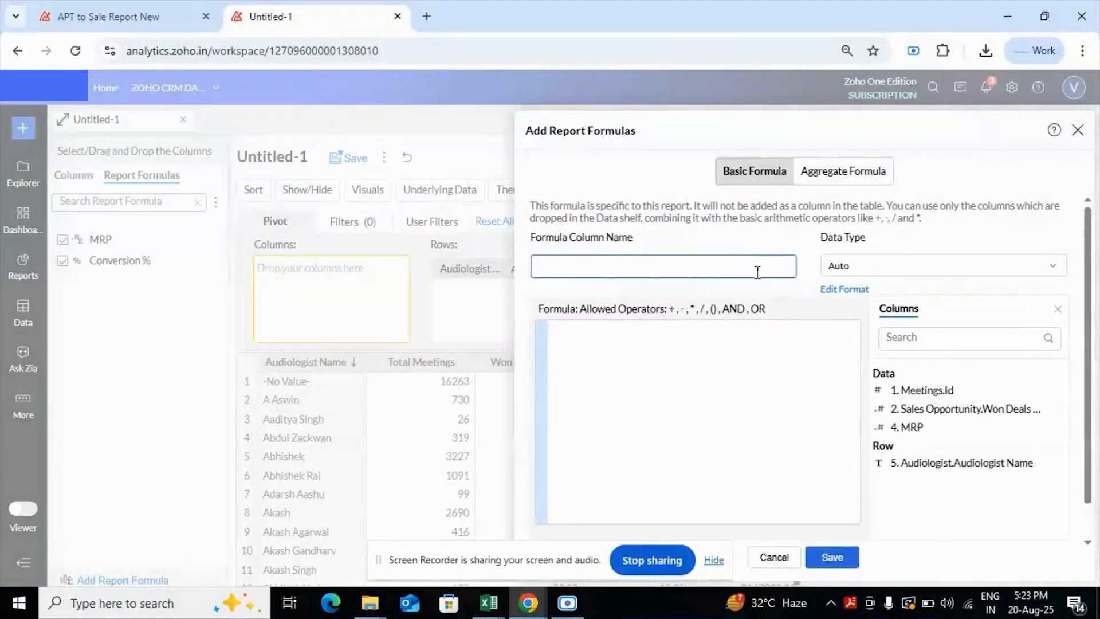
{"action": "left_click", "coordinate": [842, 172]}
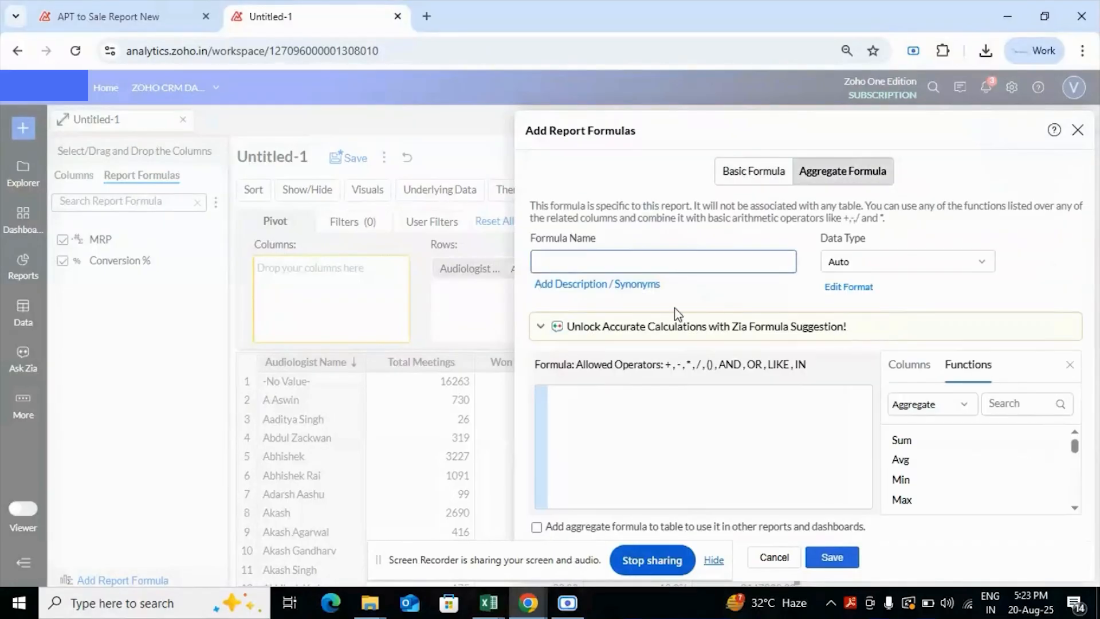
{"action": "left_click", "coordinate": [656, 259]}
{"action": "type", "text": "Sale"}
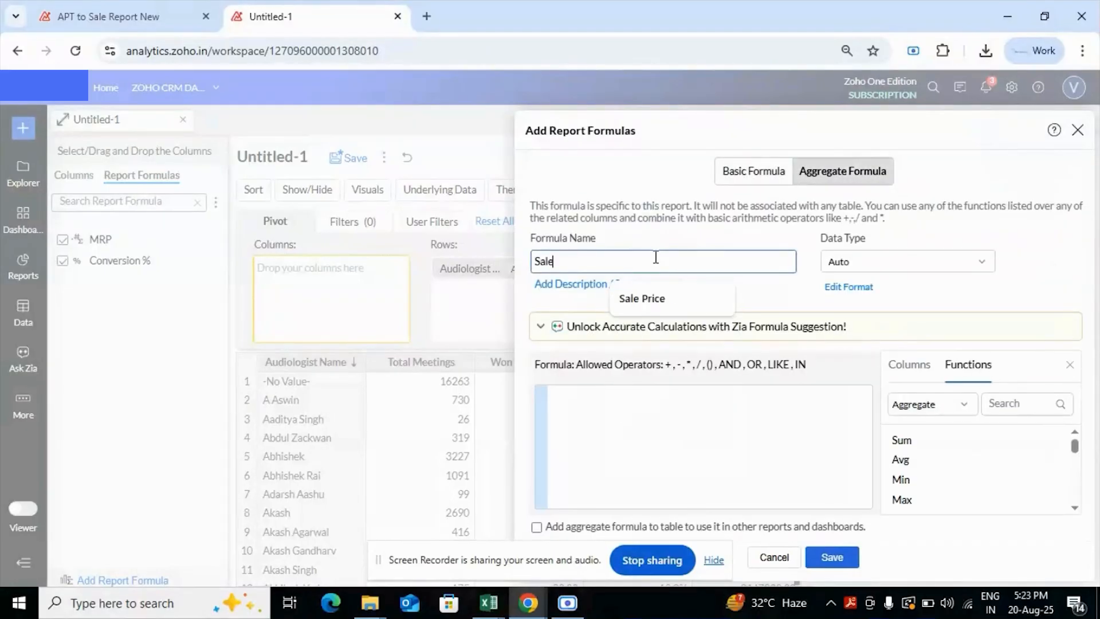
{"action": "type", "text": " Price"}
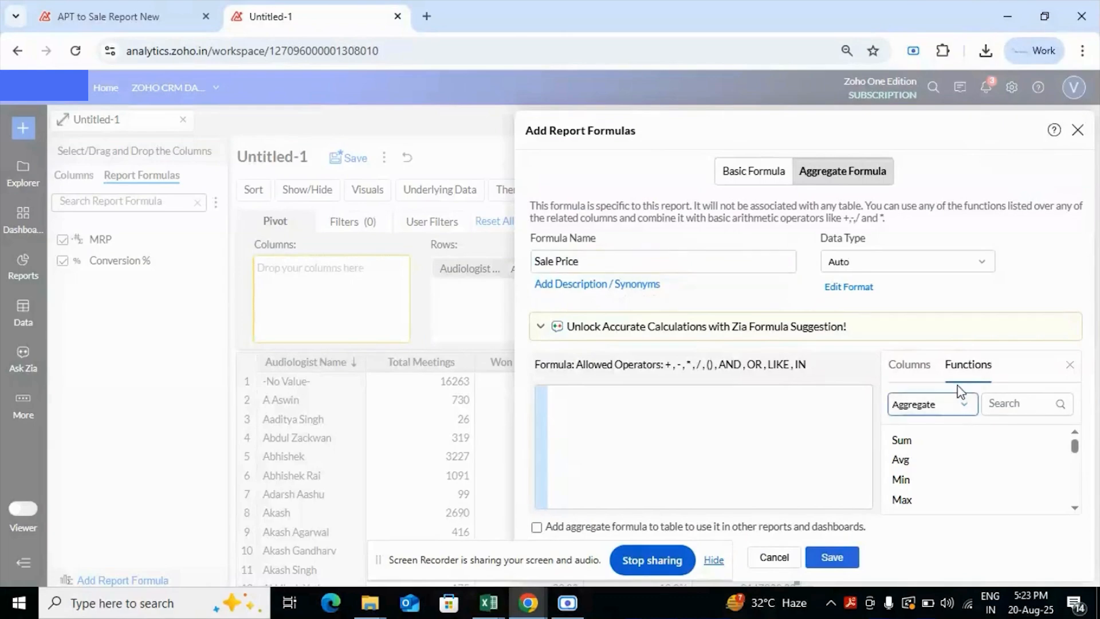
Step: Find the Selling Price column in the Sales Opportunity table and insert it into the Sale Price formula
{"action": "left_click", "coordinate": [909, 365]}
{"action": "left_click", "coordinate": [917, 407]}
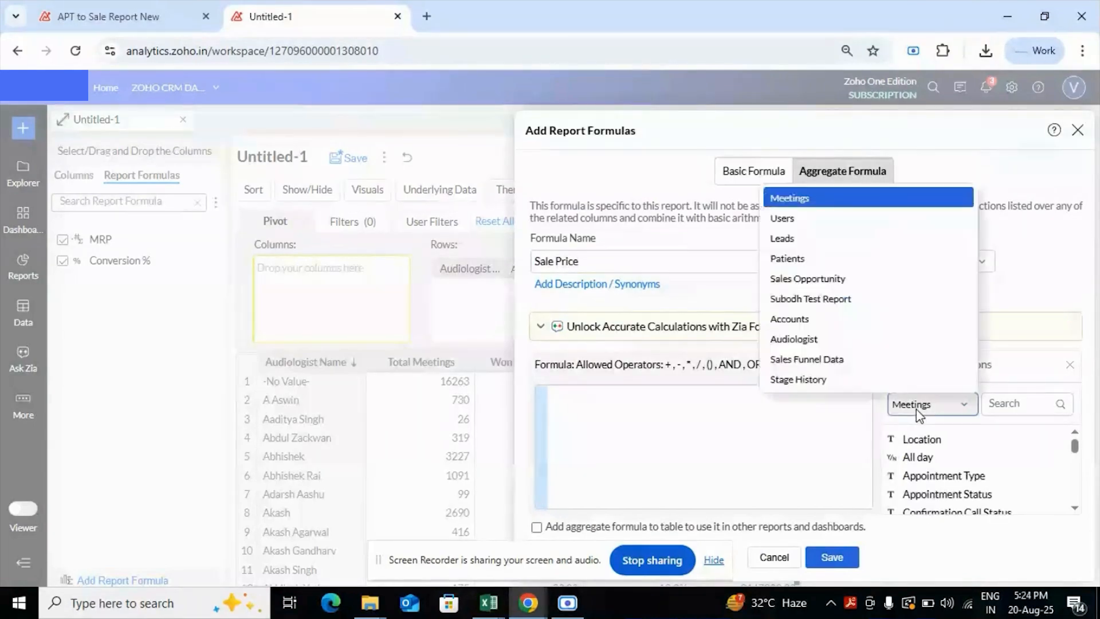
{"action": "left_click", "coordinate": [859, 281]}
{"action": "left_click", "coordinate": [1022, 408]}
{"action": "type", "text": "s"}
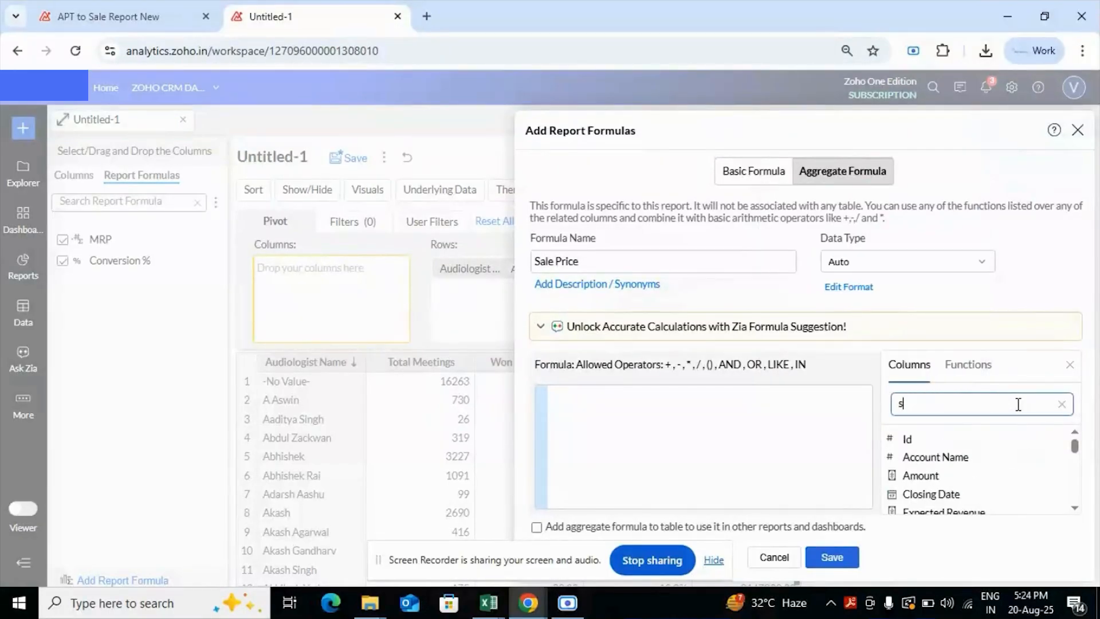
{"action": "type", "text": "elling"}
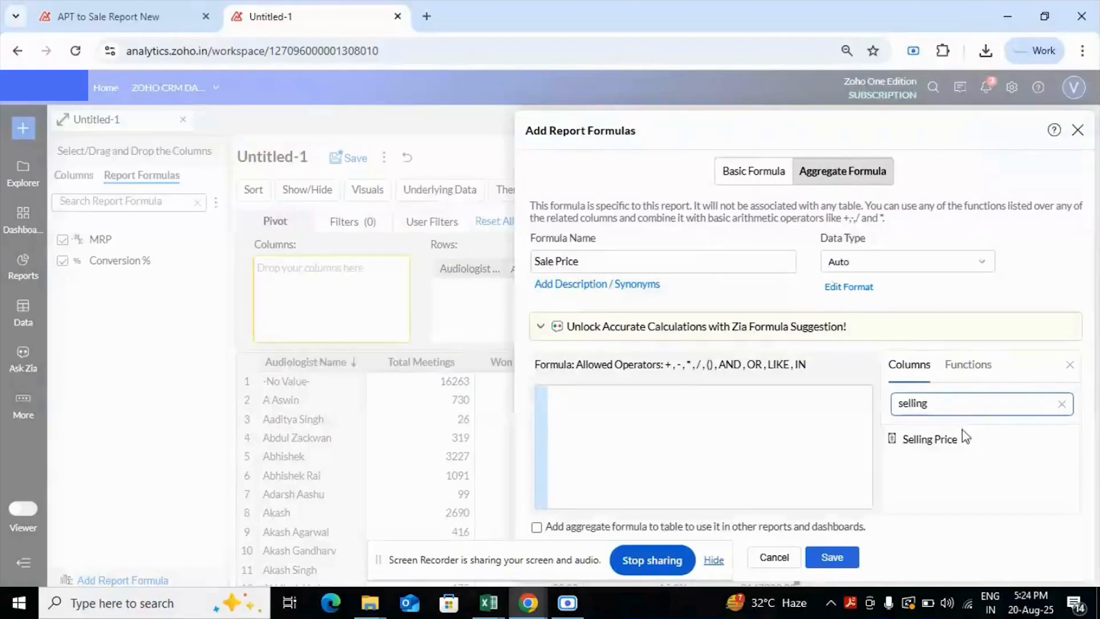
{"action": "double_click", "coordinate": [946, 441]}
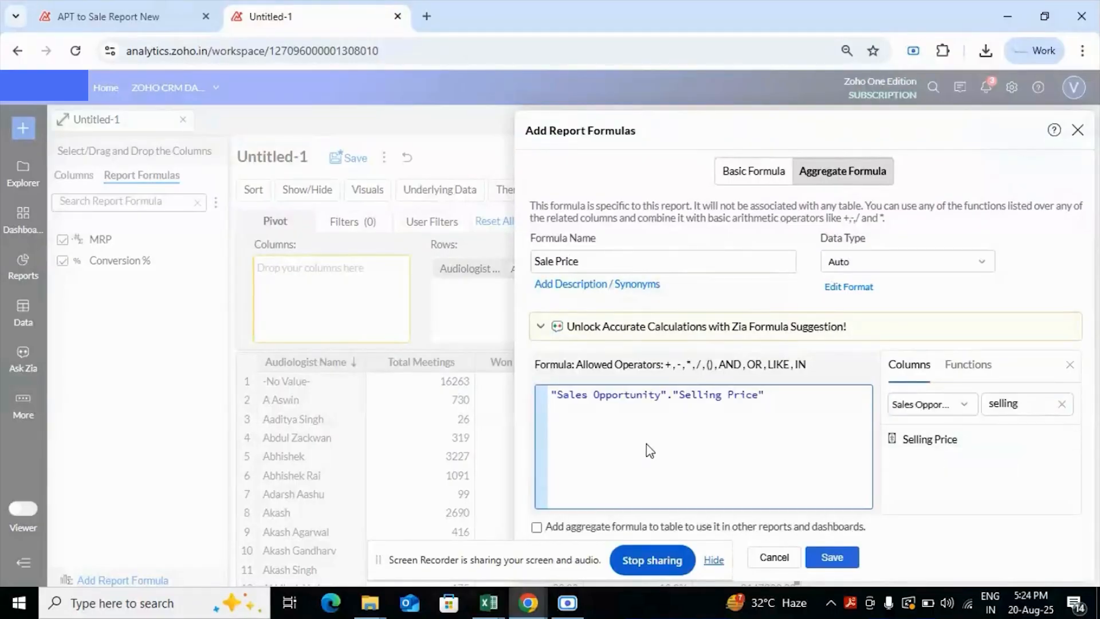
Step: Complete the formula as Sum("Sales Opportunity"."Selling Price"), save it, and regenerate the pivot
{"action": "type", "text": "sum("}
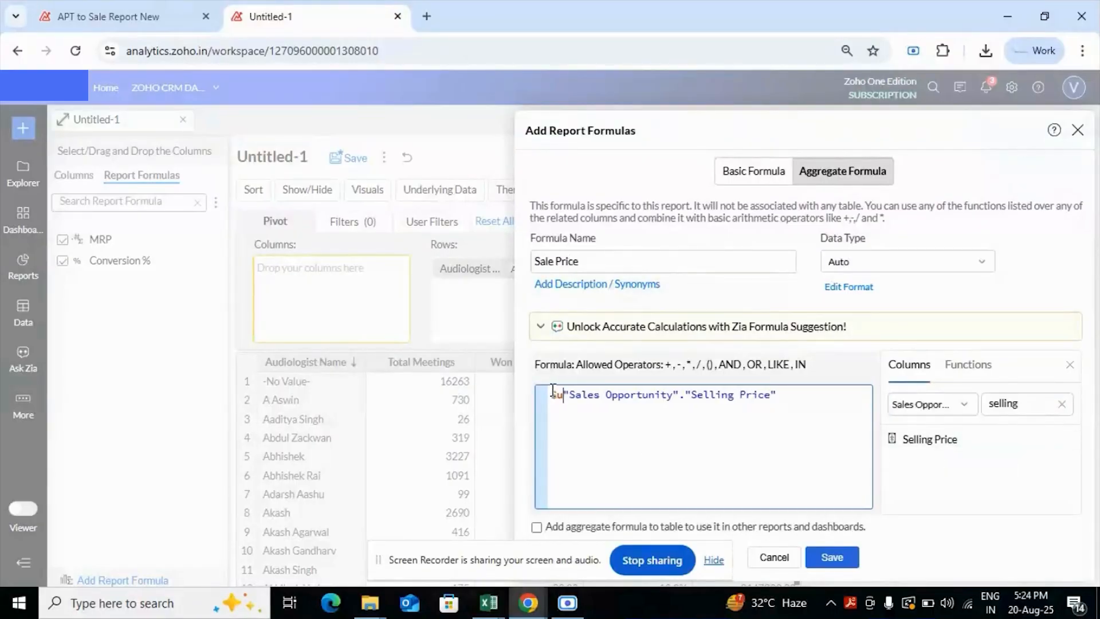
{"action": "left_click", "coordinate": [813, 398]}
{"action": "type", "text": ")"}
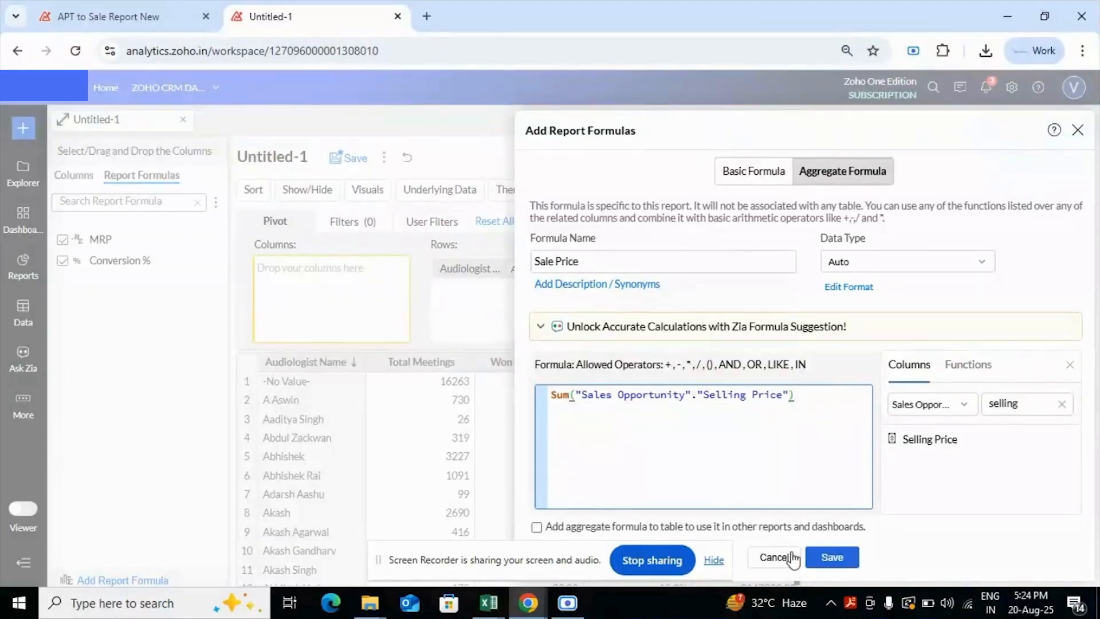
{"action": "left_click", "coordinate": [831, 556]}
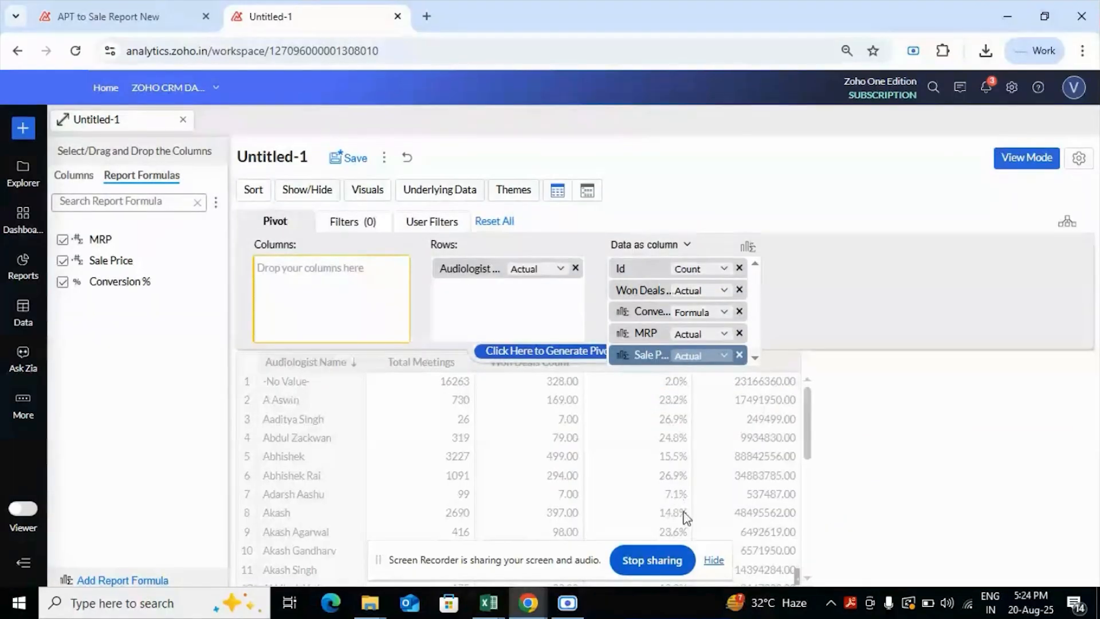
{"action": "left_click", "coordinate": [547, 351]}
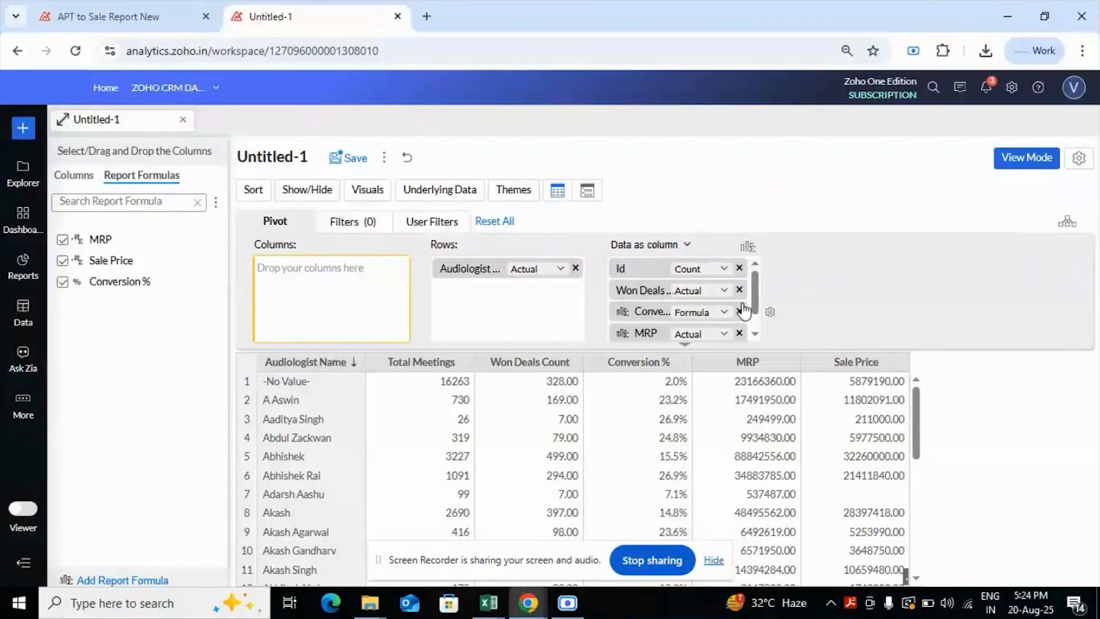
Step: Start a new basic report formula named ASP Per Customer
{"action": "left_click", "coordinate": [748, 247]}
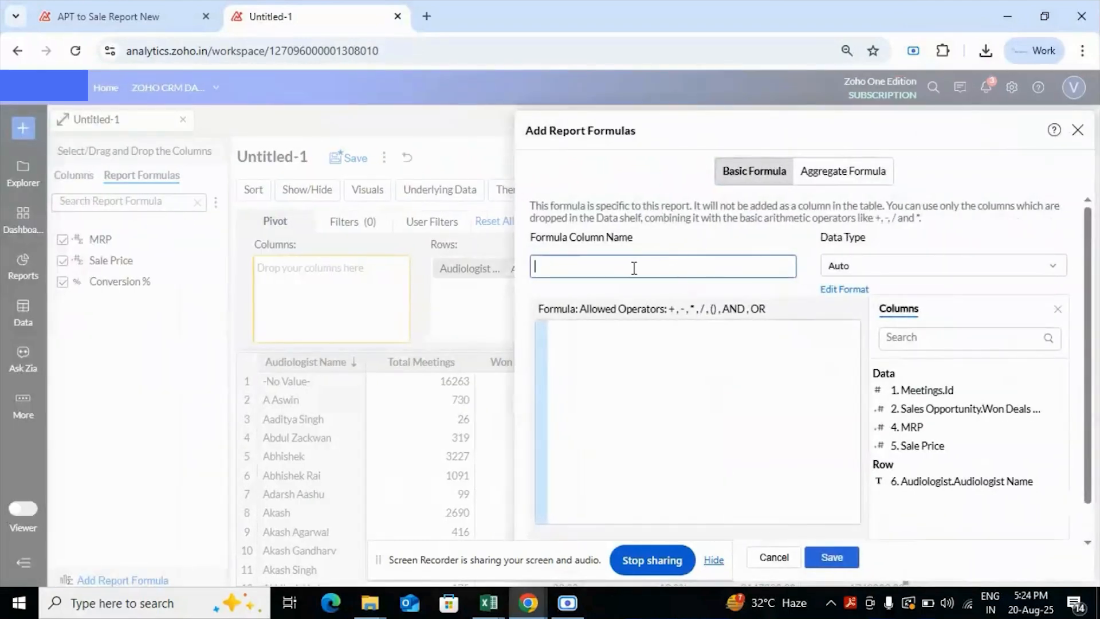
{"action": "left_click", "coordinate": [629, 268]}
{"action": "type", "text": "A"}
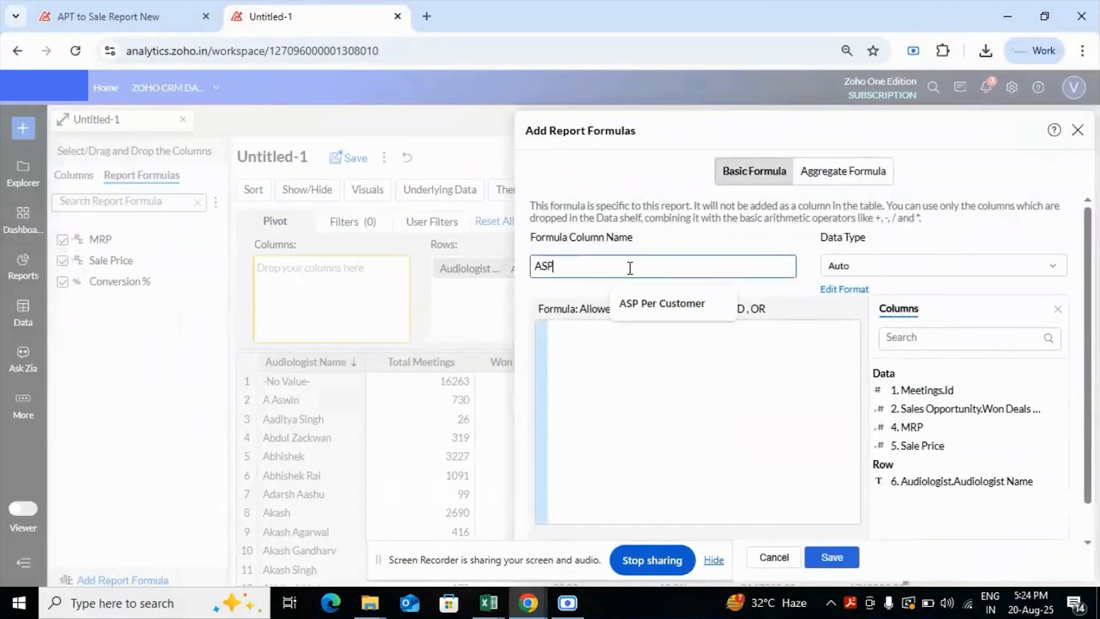
{"action": "type", "text": "SP"}
{"action": "key", "text": "BackSpace"}
{"action": "key", "text": "BackSpace"}
{"action": "left_click", "coordinate": [668, 303]}
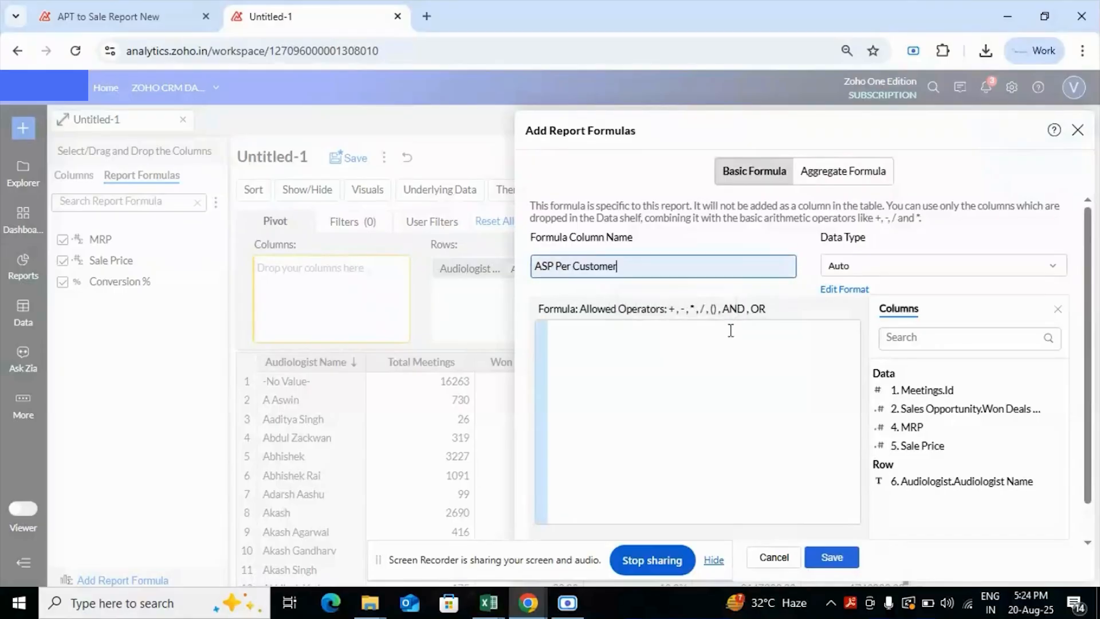
Step: Define ASP Per Customer as Sale Price divided by Sales Opportunity's Won Deals Count, save it, and regenerate the pivot
{"action": "left_click", "coordinate": [703, 364]}
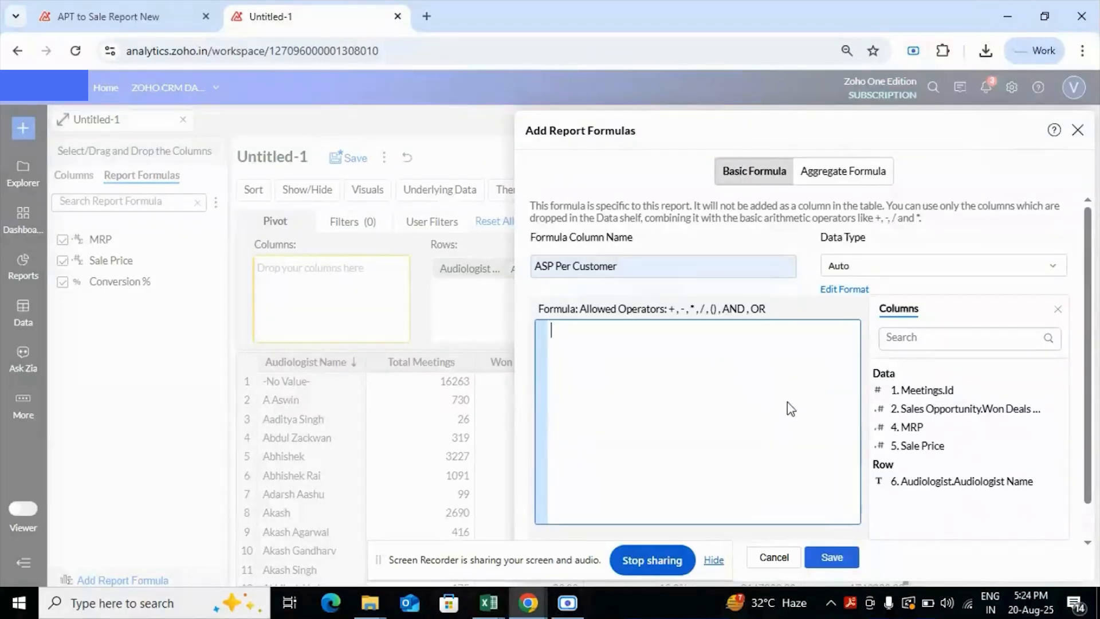
{"action": "double_click", "coordinate": [920, 447]}
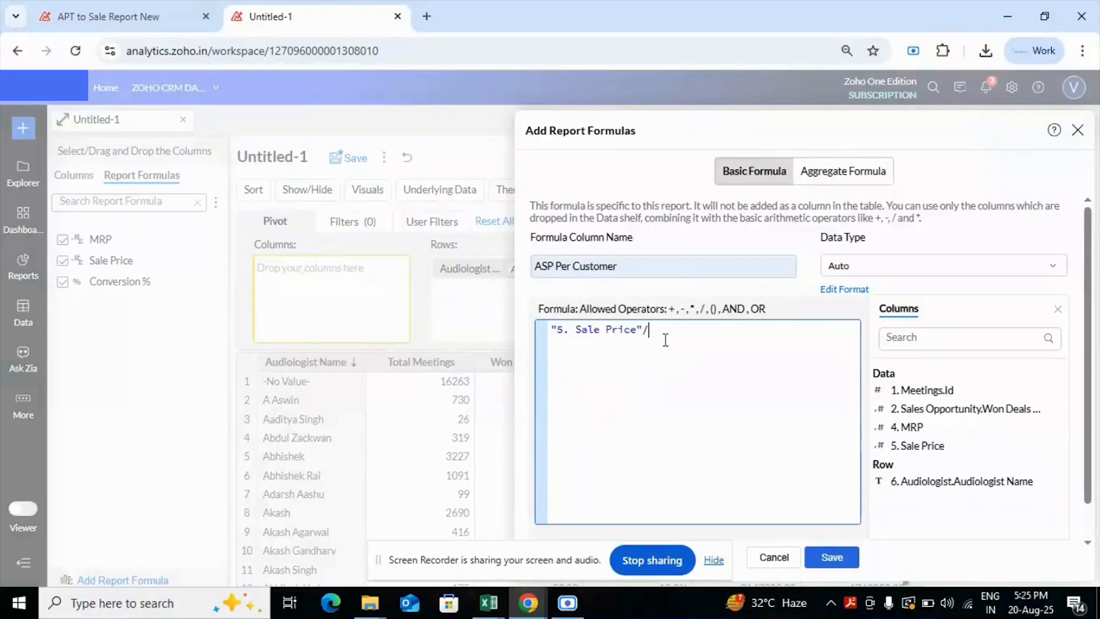
{"action": "left_click", "coordinate": [974, 415]}
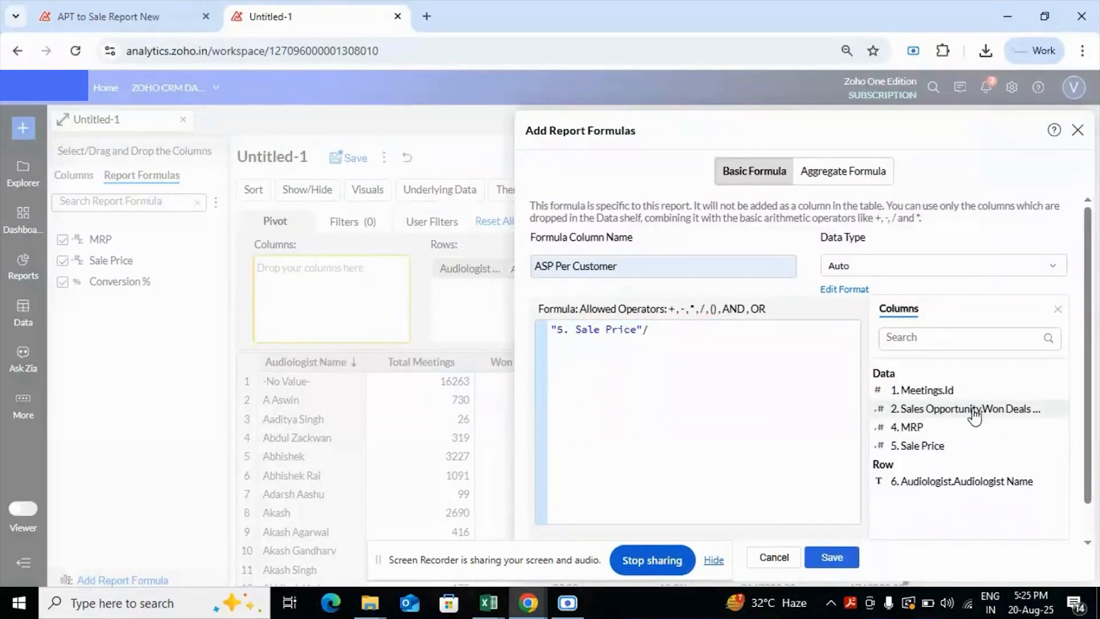
{"action": "double_click", "coordinate": [974, 410]}
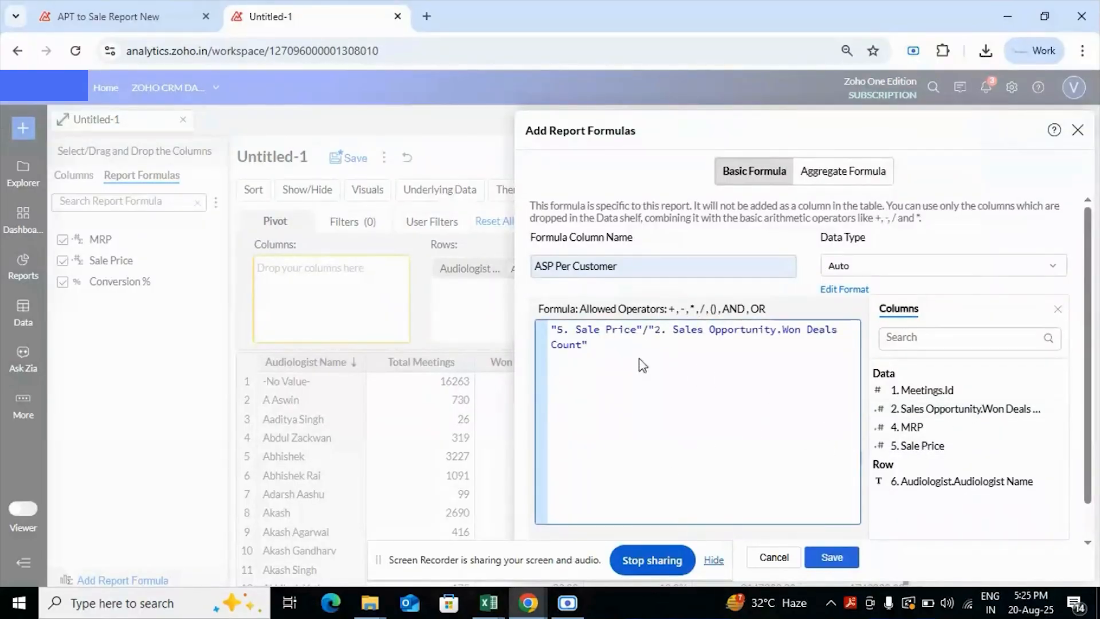
{"action": "left_click", "coordinate": [830, 559]}
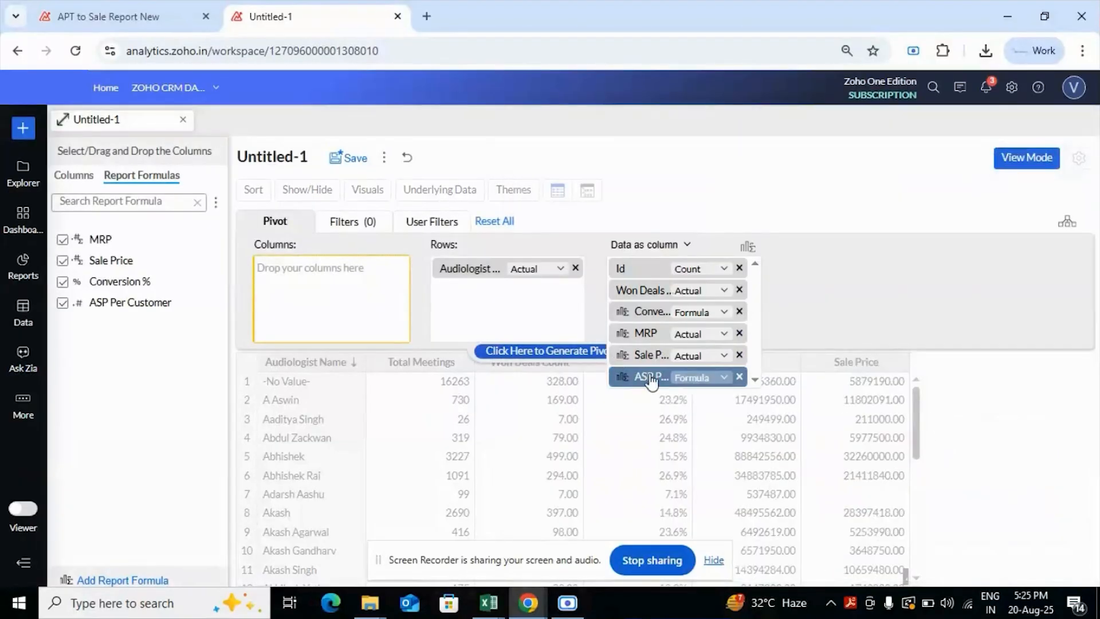
{"action": "left_click", "coordinate": [570, 352]}
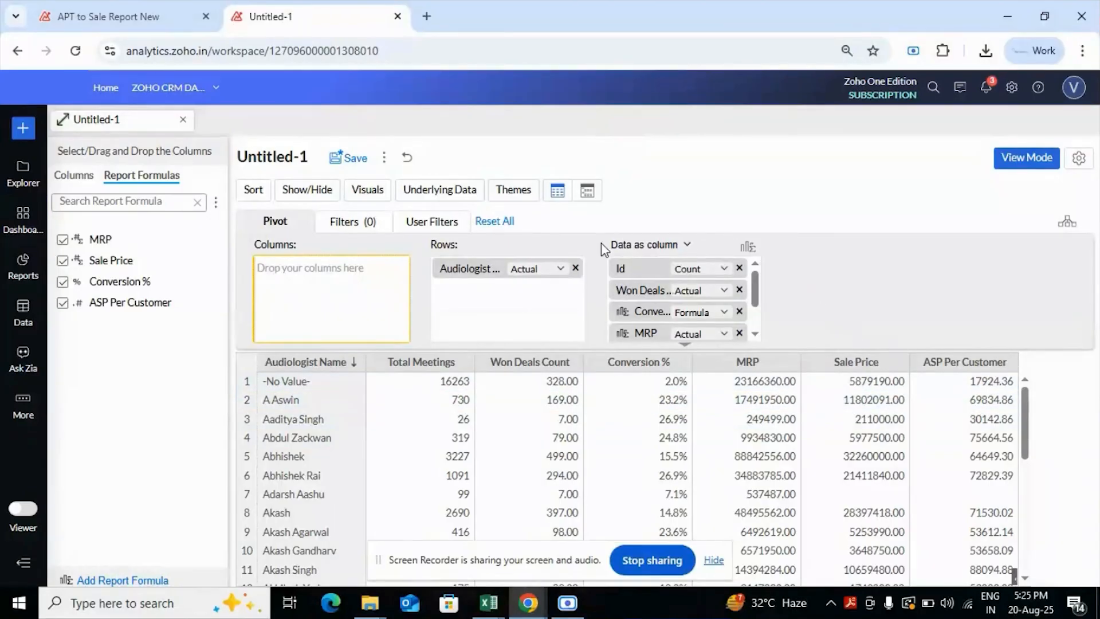
Step: Rename the report from its default title to "Sales Persion Conversion Report"
{"action": "left_click", "coordinate": [302, 161]}
{"action": "key", "text": "ctrl+a"}
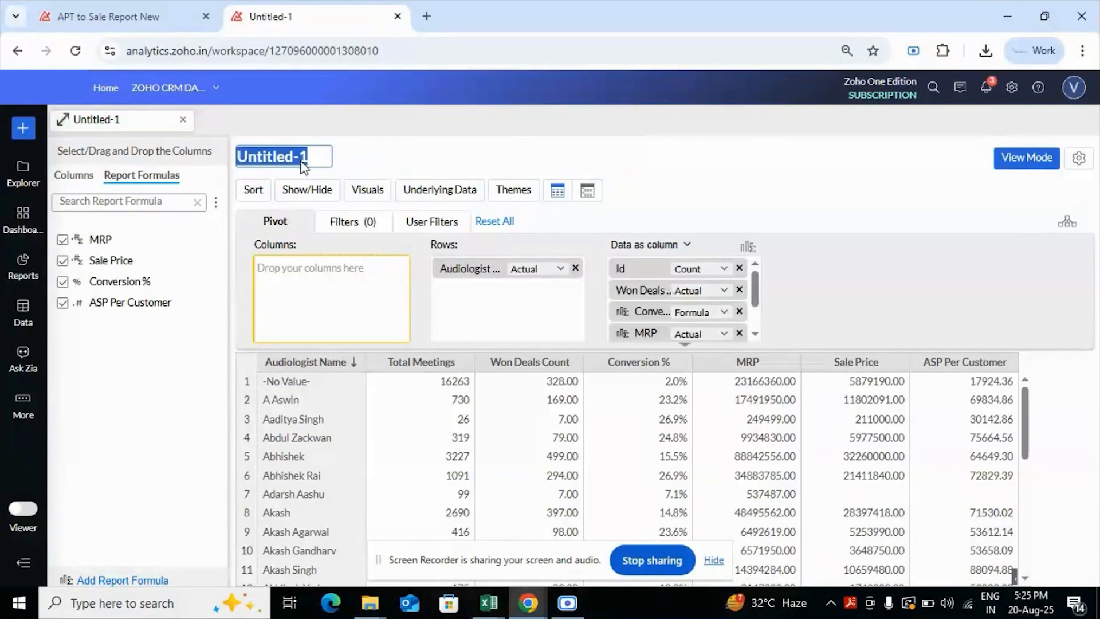
{"action": "type", "text": "Conversion Report"}
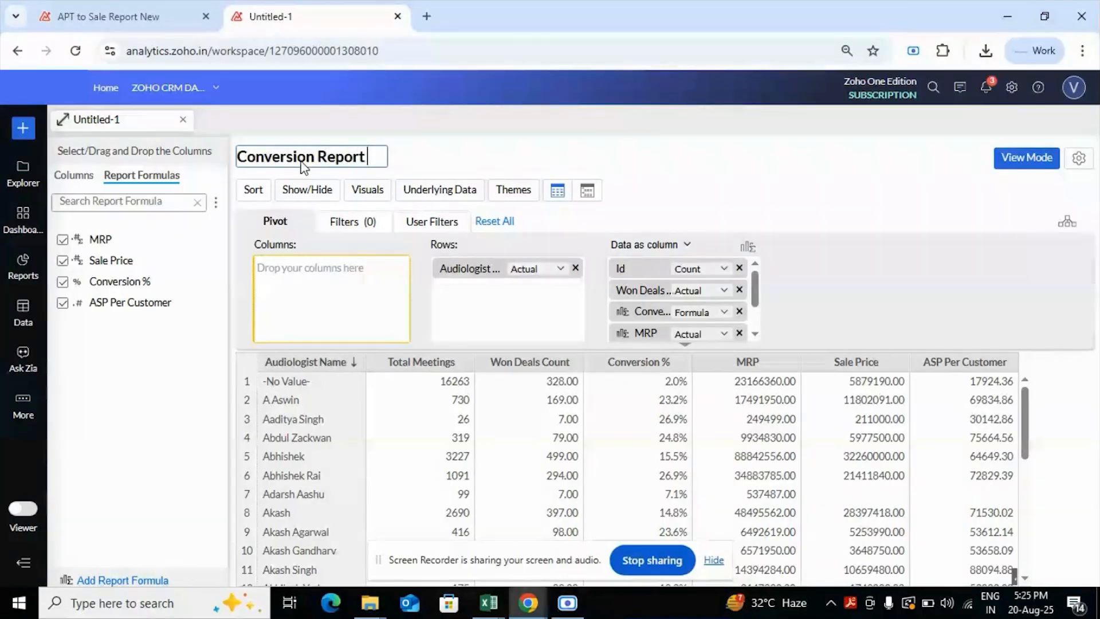
{"action": "type", "text": " Sa"}
{"action": "key", "text": "BackSpace"}
{"action": "key", "text": "BackSpace"}
{"action": "type", "text": "Slaes"}
{"action": "key", "text": "BackSpace"}
{"action": "key", "text": "BackSpace"}
{"action": "key", "text": "BackSpace"}
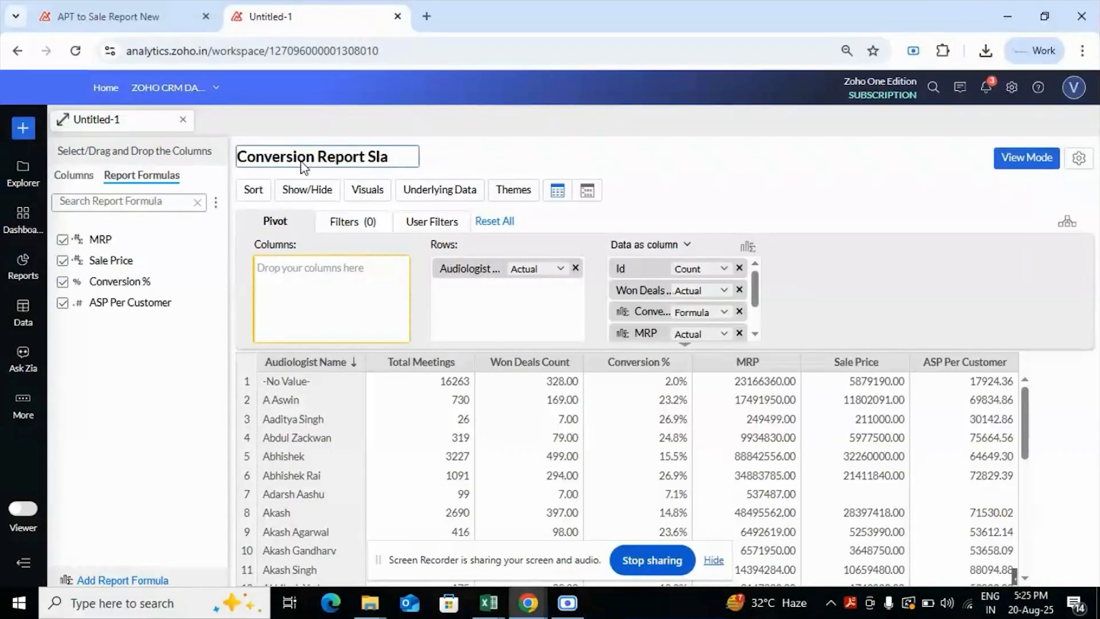
{"action": "key", "text": "BackSpace"}
{"action": "key", "text": "BackSpace"}
{"action": "key", "text": "BackSpace"}
{"action": "key", "text": "BackSpace"}
{"action": "key", "text": "BackSpace"}
{"action": "key", "text": "BackSpace"}
{"action": "key", "text": "BackSpace"}
{"action": "key", "text": "BackSpace"}
{"action": "key", "text": "BackSpace"}
{"action": "key", "text": "BackSpace"}
{"action": "key", "text": "BackSpace"}
{"action": "key", "text": "BackSpace"}
{"action": "key", "text": "BackSpace"}
{"action": "key", "text": "BackSpace"}
{"action": "key", "text": "BackSpace"}
{"action": "key", "text": "BackSpace"}
{"action": "key", "text": "BackSpace"}
{"action": "key", "text": "BackSpace"}
{"action": "key", "text": "BackSpace"}
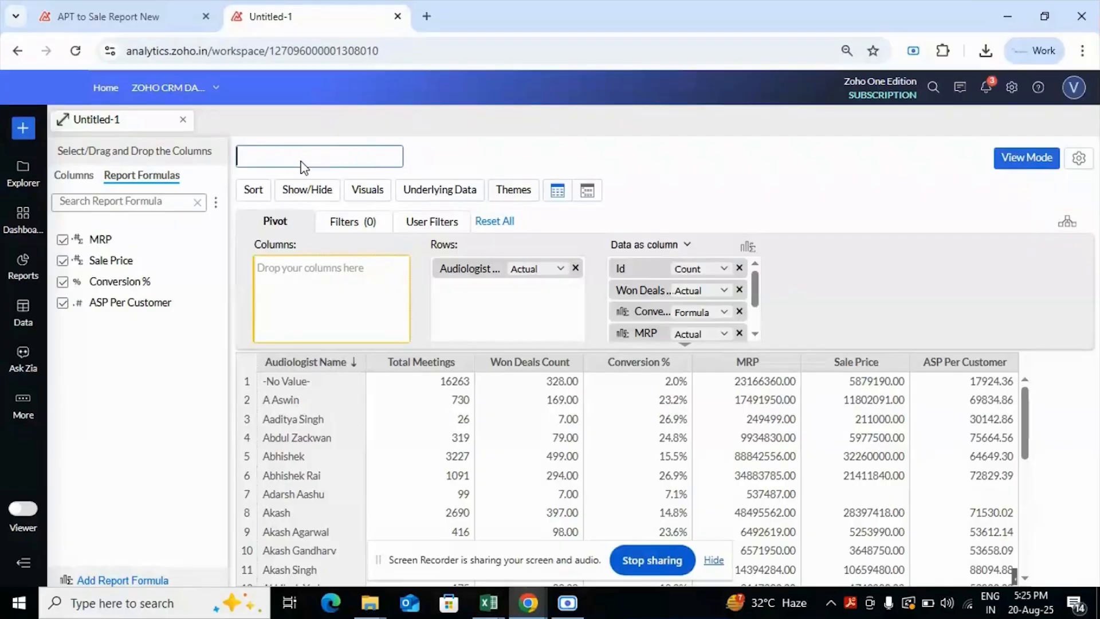
{"action": "type", "text": "Sales Persion Conversion Report"}
{"action": "key", "text": "Return"}
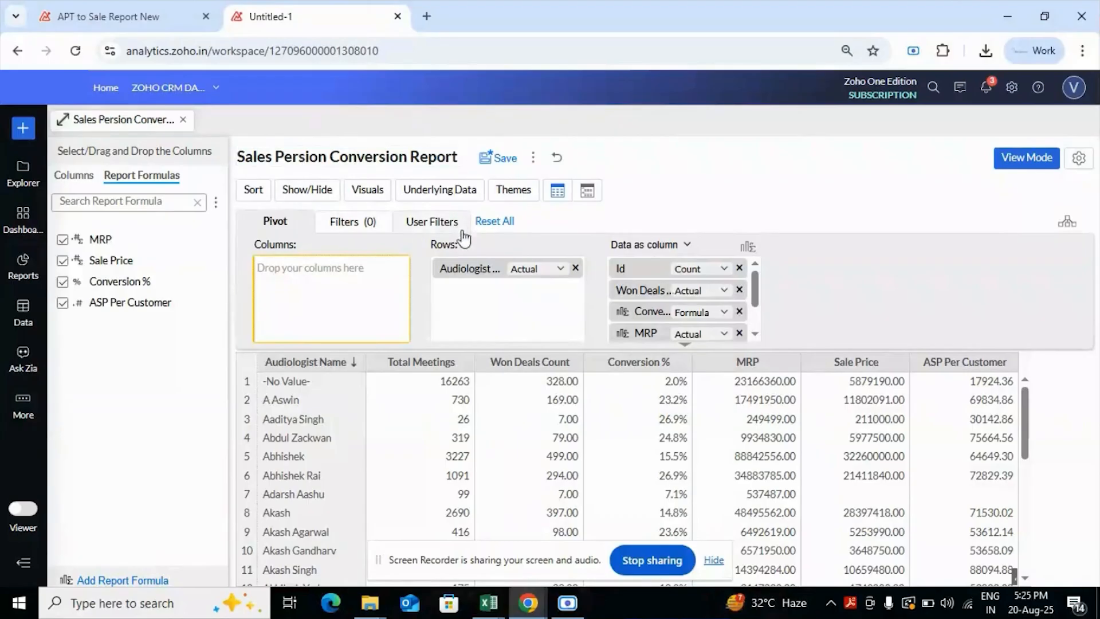
Step: Search the columns for "from", add the Meetings table's From column as a user filter, and regenerate the pivot
{"action": "left_click", "coordinate": [432, 222]}
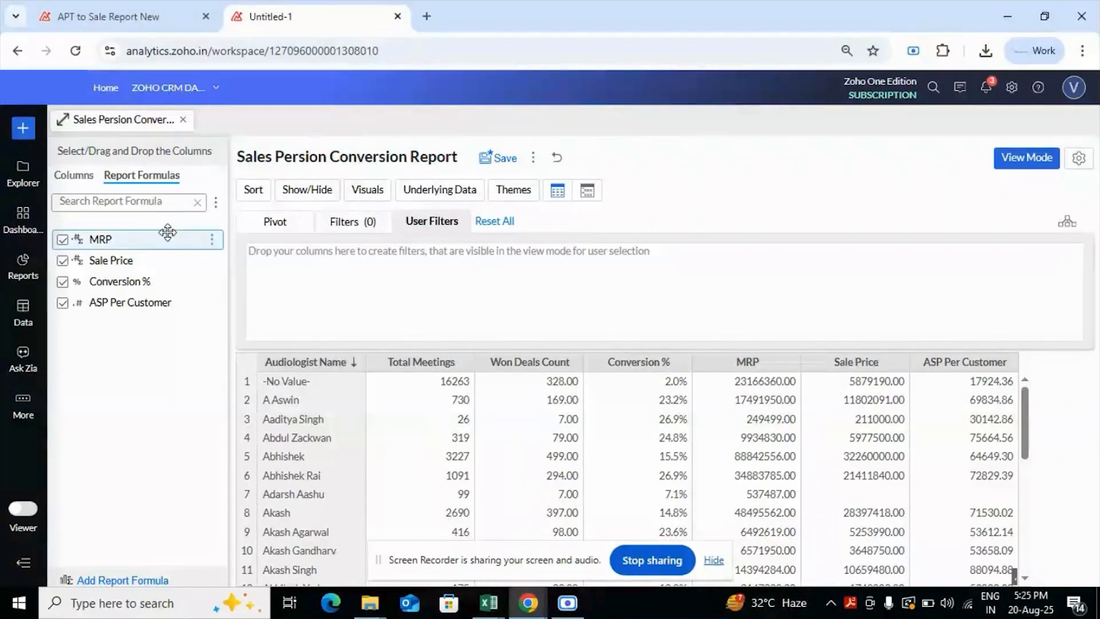
{"action": "left_click", "coordinate": [73, 175]}
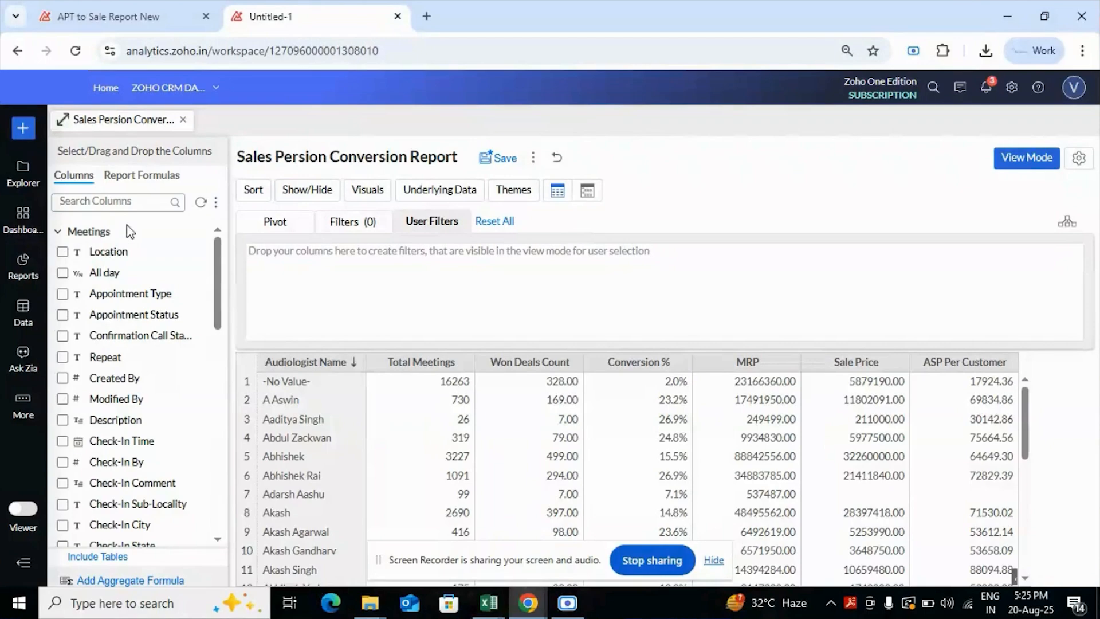
{"action": "left_click", "coordinate": [117, 201]}
{"action": "type", "text": "from"}
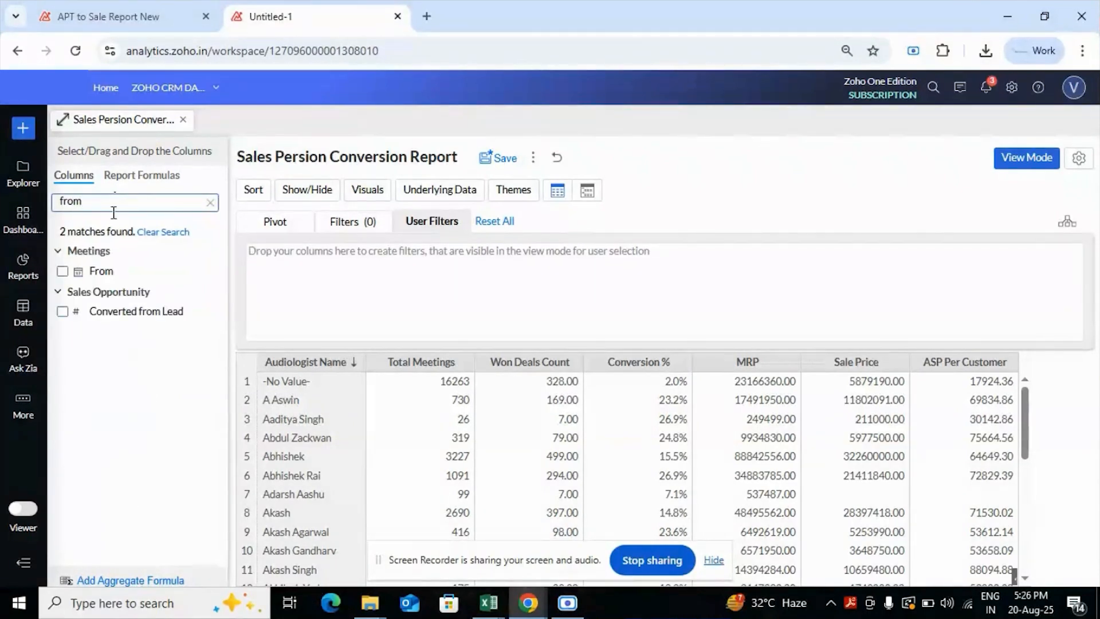
{"action": "left_click_drag", "start_coordinate": [142, 271], "coordinate": [321, 268]}
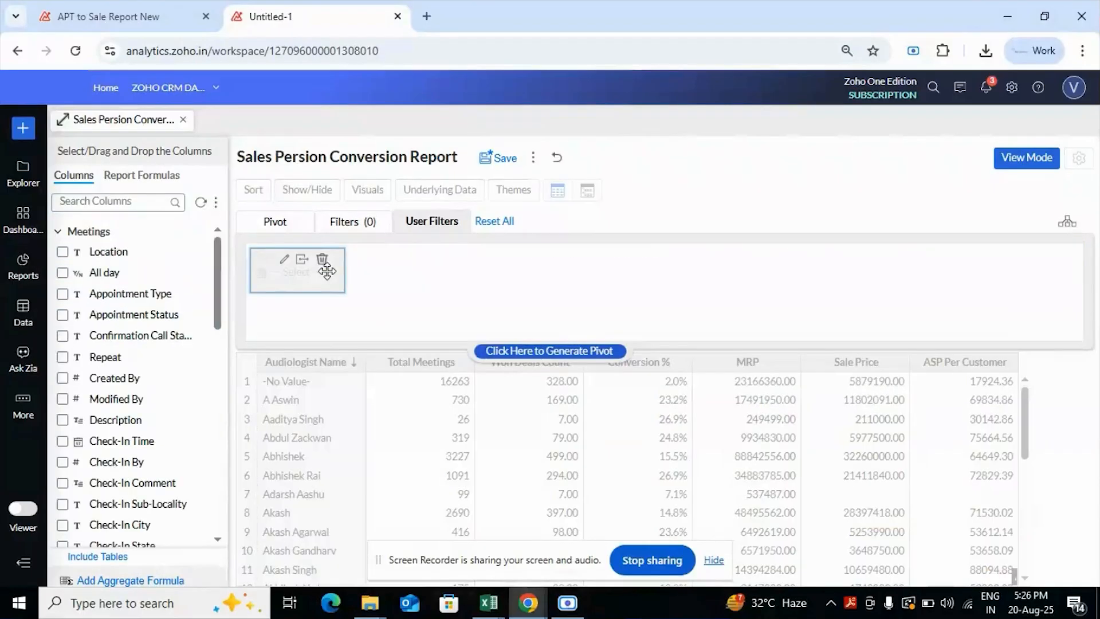
{"action": "left_click", "coordinate": [486, 350]}
{"action": "mouse_move", "coordinate": [266, 263]}
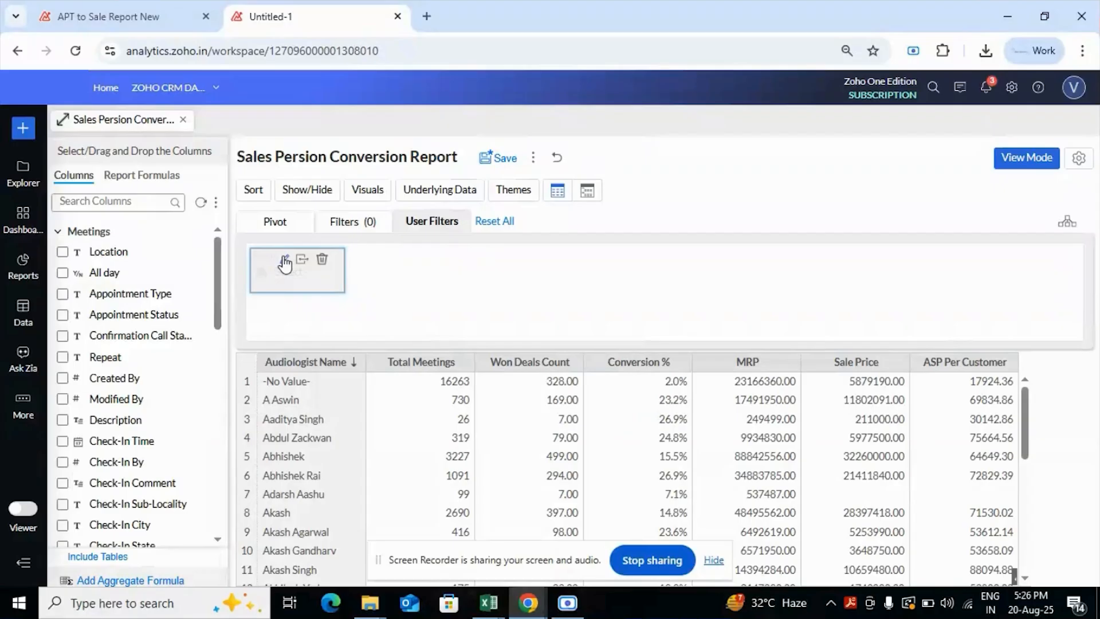
Step: Try the Relative Period component for the From user filter, restore Date Range Selector, and regenerate the pivot
{"action": "left_click", "coordinate": [285, 262]}
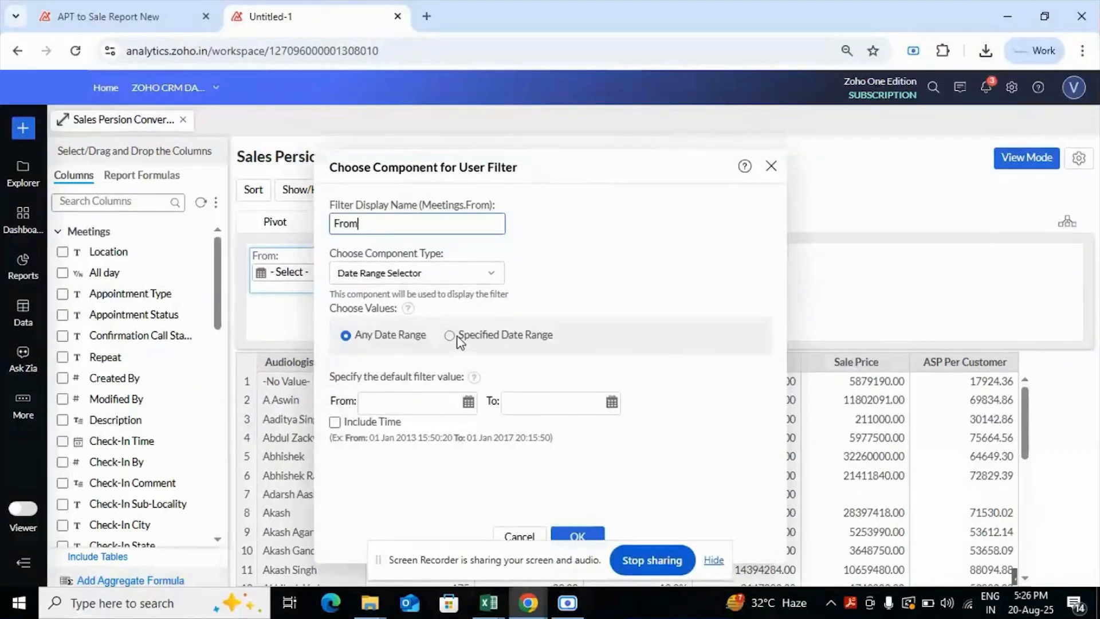
{"action": "left_click", "coordinate": [452, 267]}
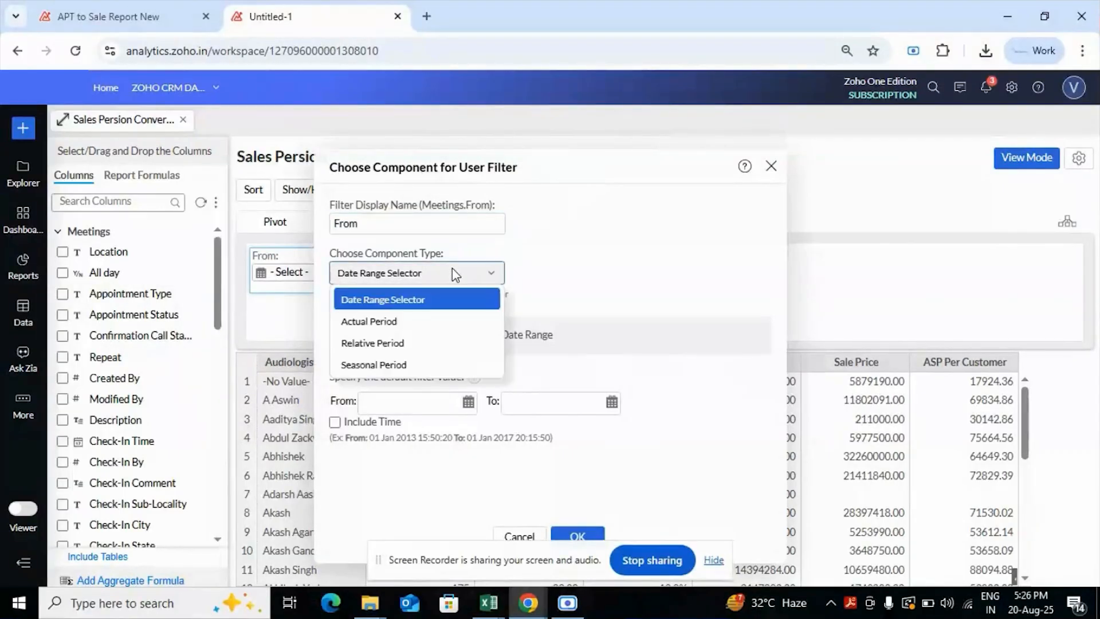
{"action": "left_click", "coordinate": [400, 345]}
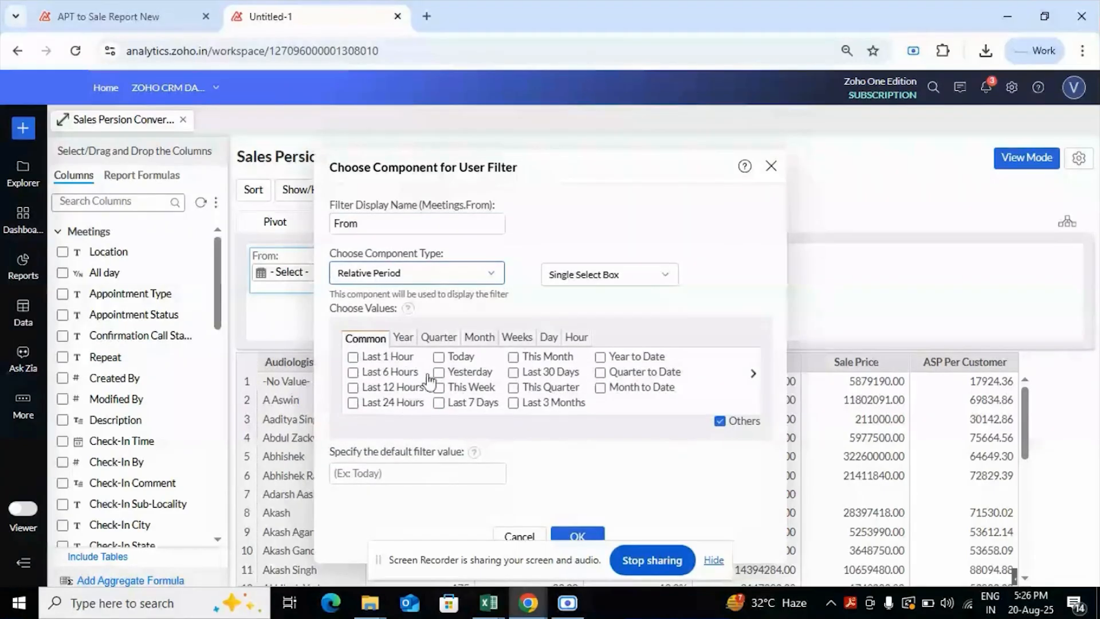
{"action": "left_click", "coordinate": [613, 276]}
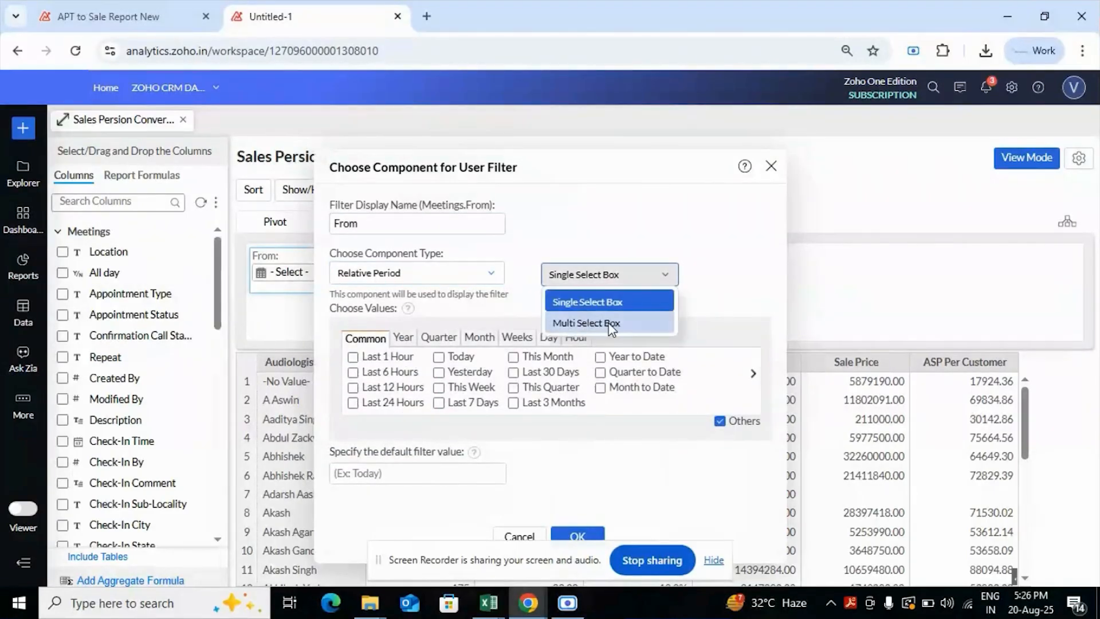
{"action": "left_click", "coordinate": [485, 278]}
{"action": "left_click", "coordinate": [486, 276]}
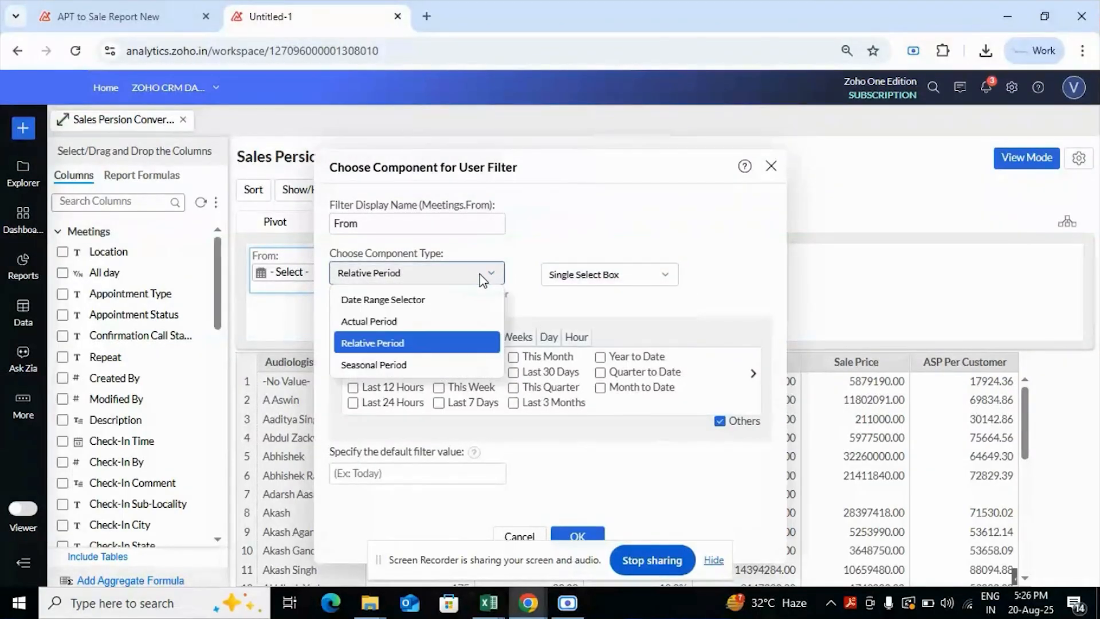
{"action": "left_click", "coordinate": [410, 300]}
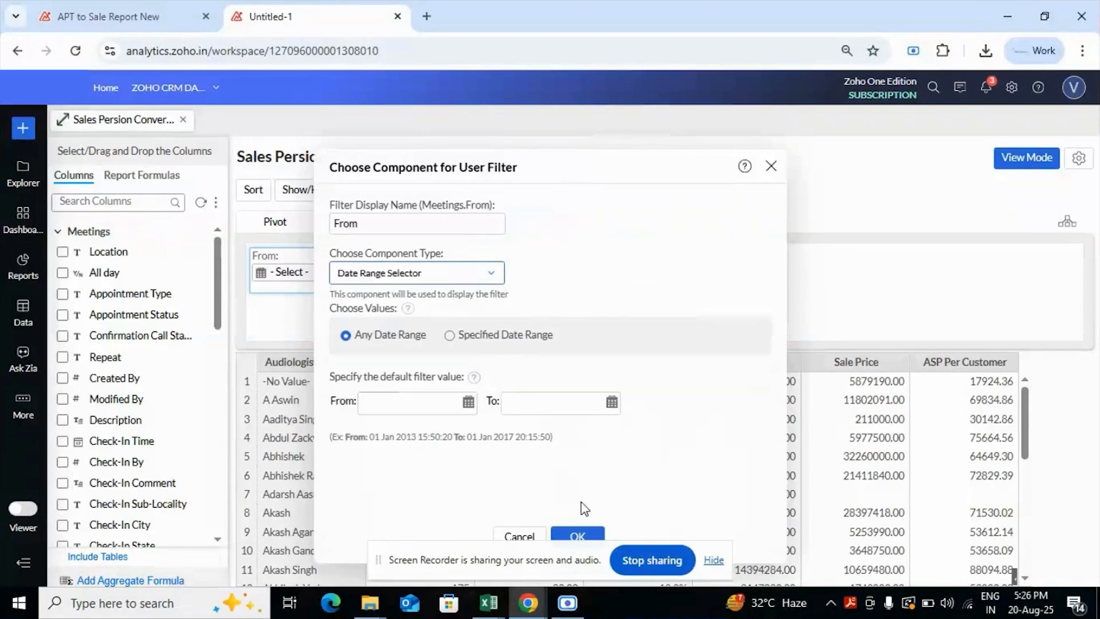
{"action": "left_click", "coordinate": [576, 535]}
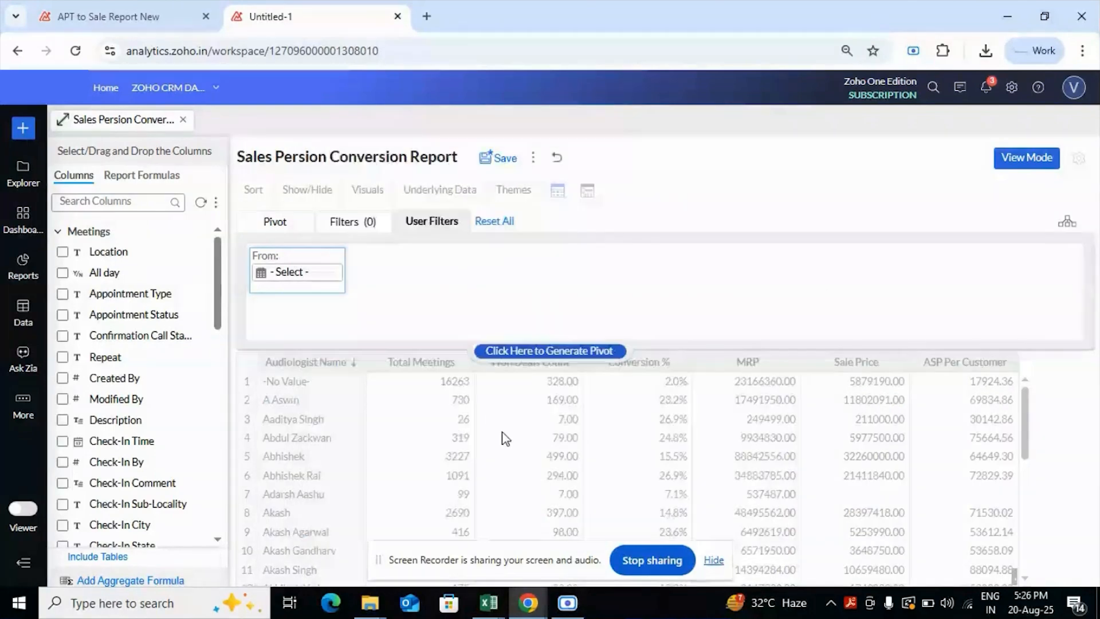
{"action": "left_click", "coordinate": [537, 351]}
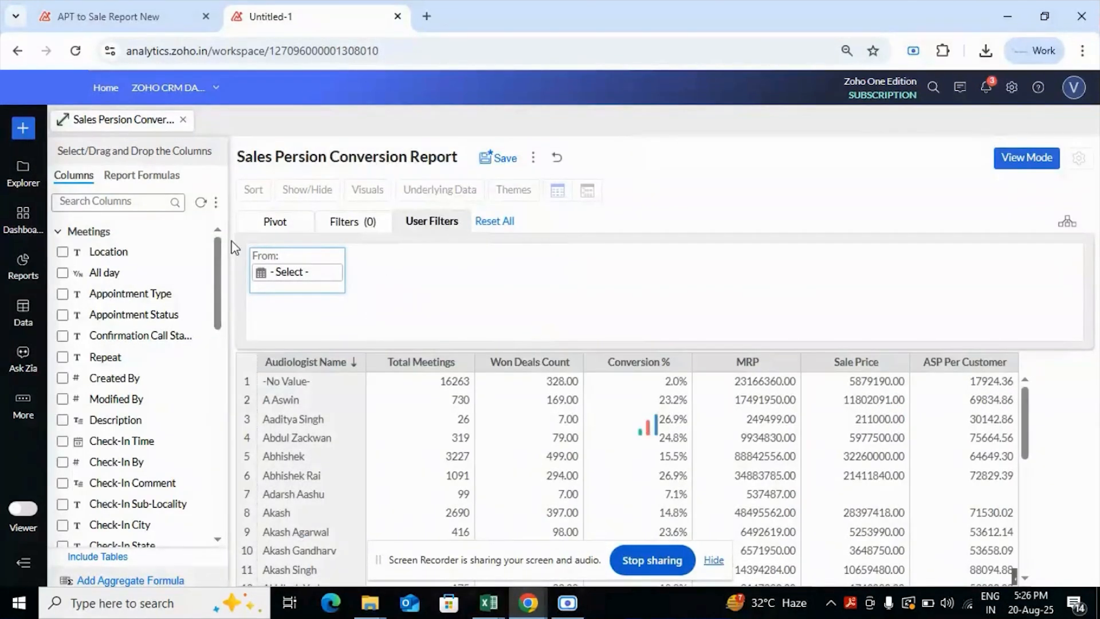
Step: Search the columns for "host", add the Meetings table's Host Name as a user filter, and regenerate the pivot
{"action": "left_click", "coordinate": [145, 201]}
{"action": "type", "text": "host"}
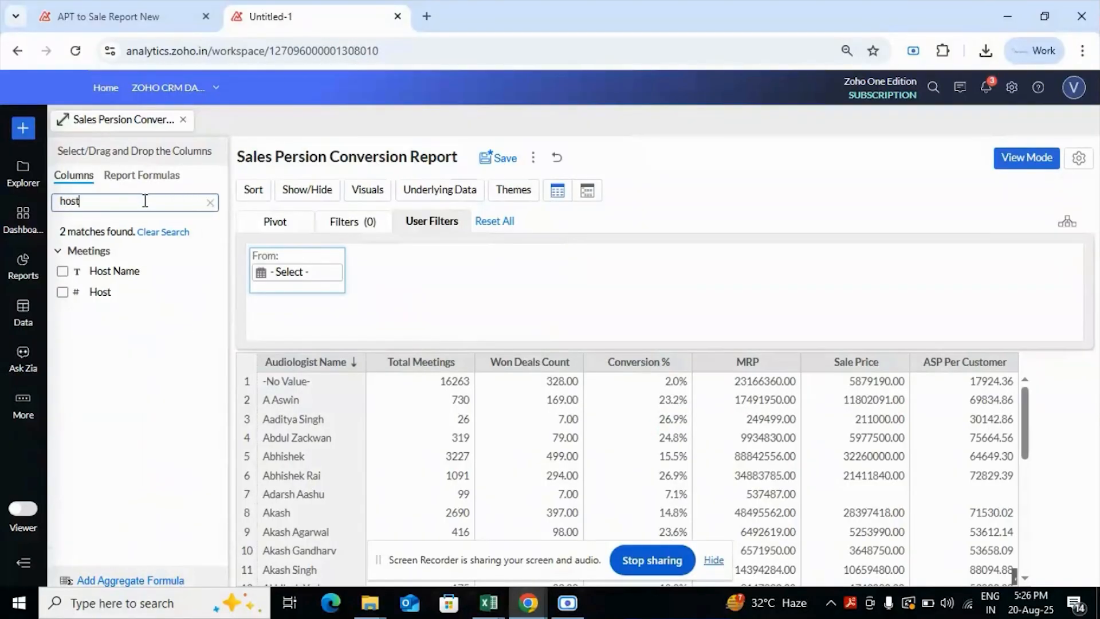
{"action": "left_click_drag", "start_coordinate": [109, 270], "coordinate": [441, 310]}
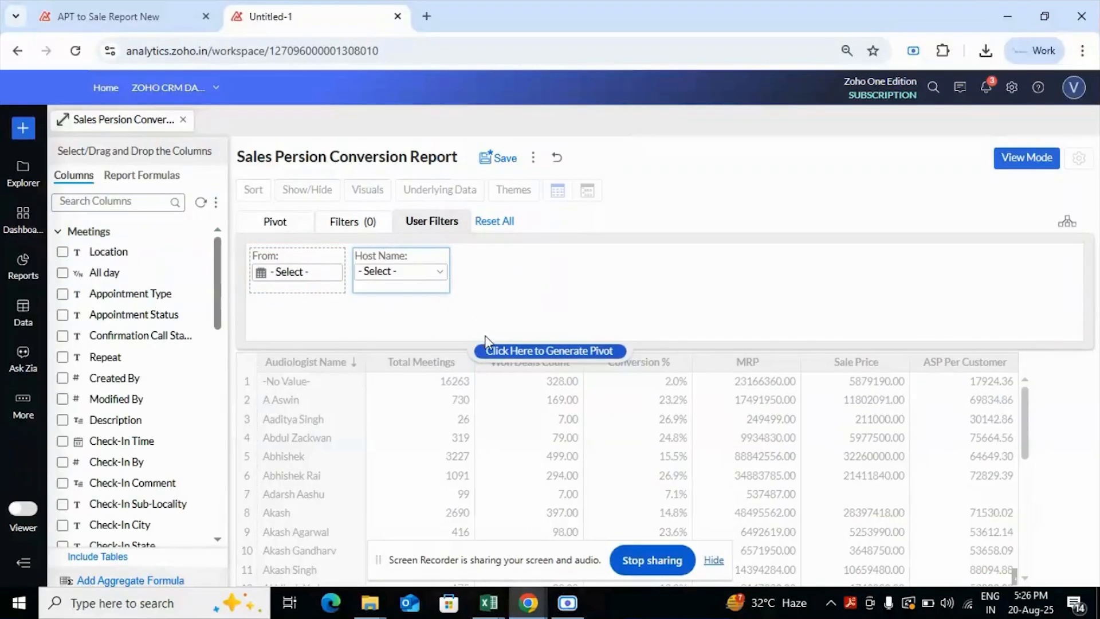
{"action": "left_click", "coordinate": [491, 350]}
Step: Search the columns for "app", add the Meetings table's Appointment Type as a user filter, and regenerate the pivot
{"action": "left_click", "coordinate": [146, 199]}
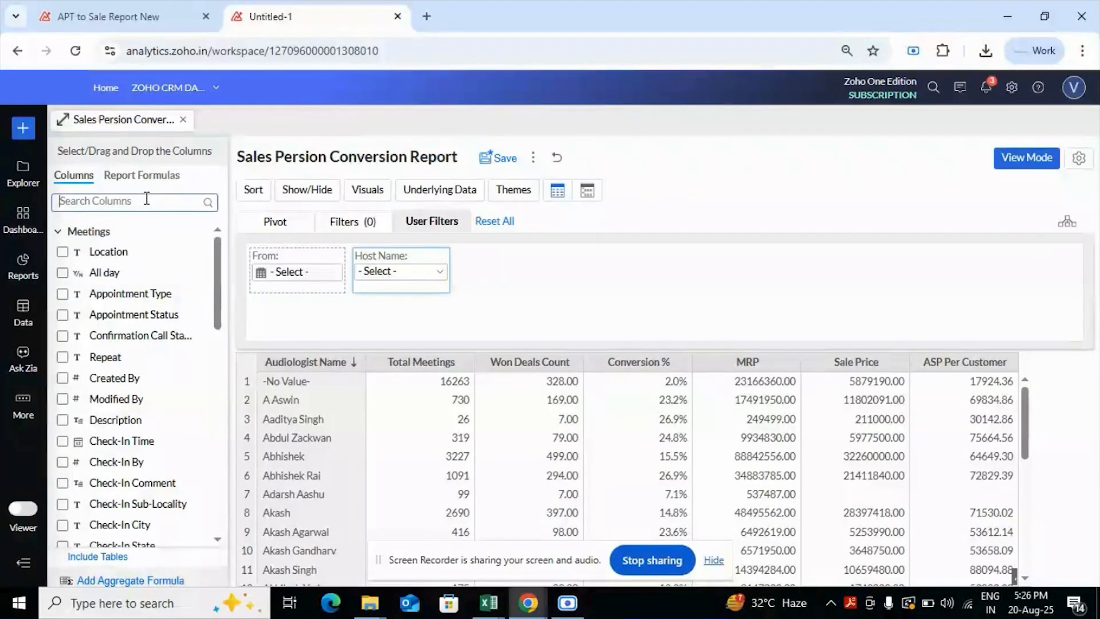
{"action": "type", "text": "app"}
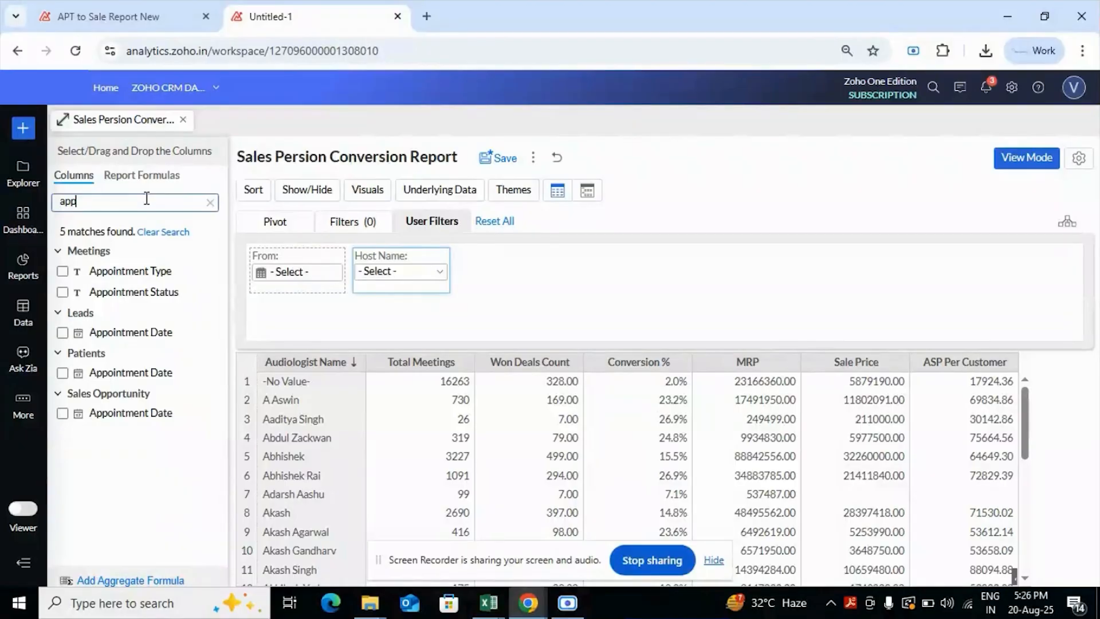
{"action": "left_click_drag", "start_coordinate": [122, 270], "coordinate": [510, 288]}
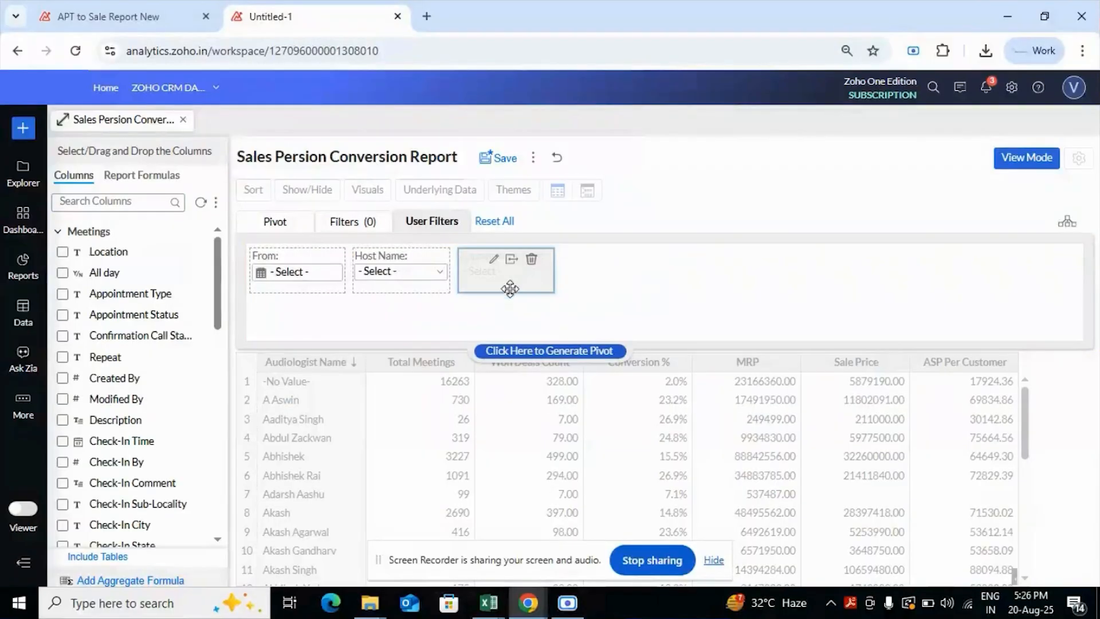
{"action": "left_click", "coordinate": [527, 350]}
Step: Search the columns for "appo", add the Meetings table's Appointment Status as a user filter, and regenerate the pivot
{"action": "left_click", "coordinate": [117, 200]}
{"action": "type", "text": "appo"}
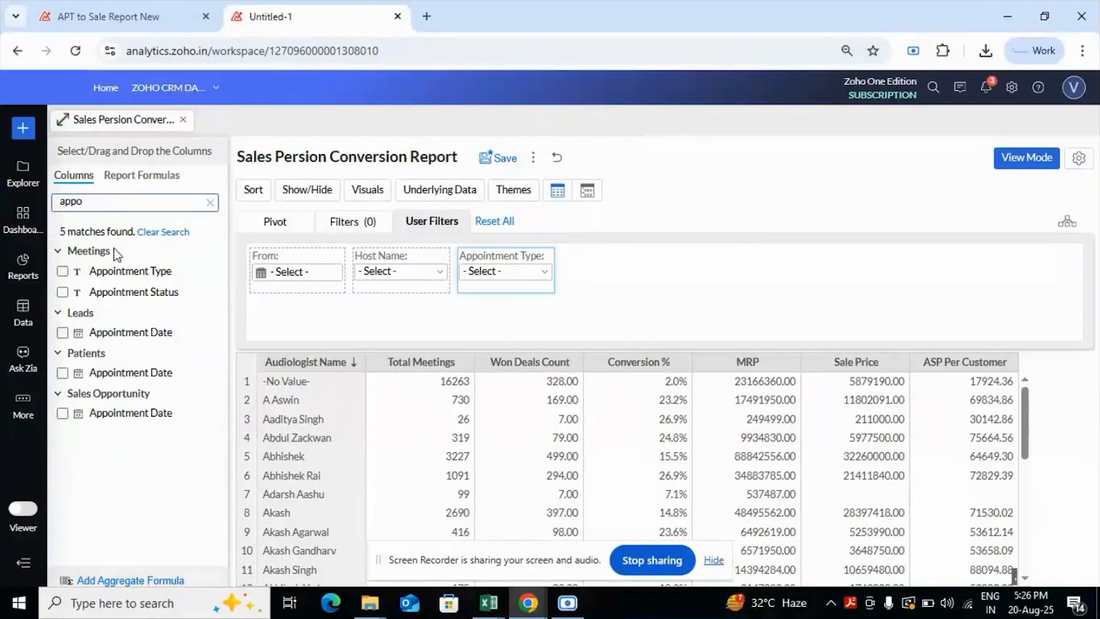
{"action": "left_click_drag", "start_coordinate": [114, 292], "coordinate": [642, 272]}
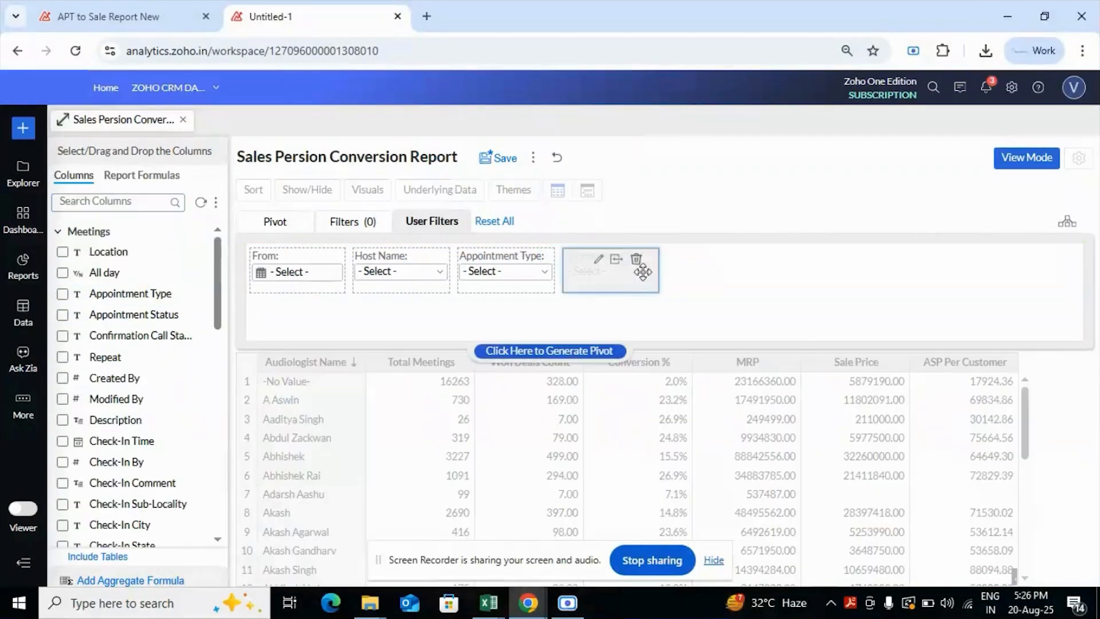
{"action": "left_click", "coordinate": [557, 350]}
Step: Add the Audiologist table's Audiologist Name as a user filter and save the report in the Zoho CRM Modules (Data) folder
{"action": "left_click", "coordinate": [102, 201]}
{"action": "type", "text": "audio"}
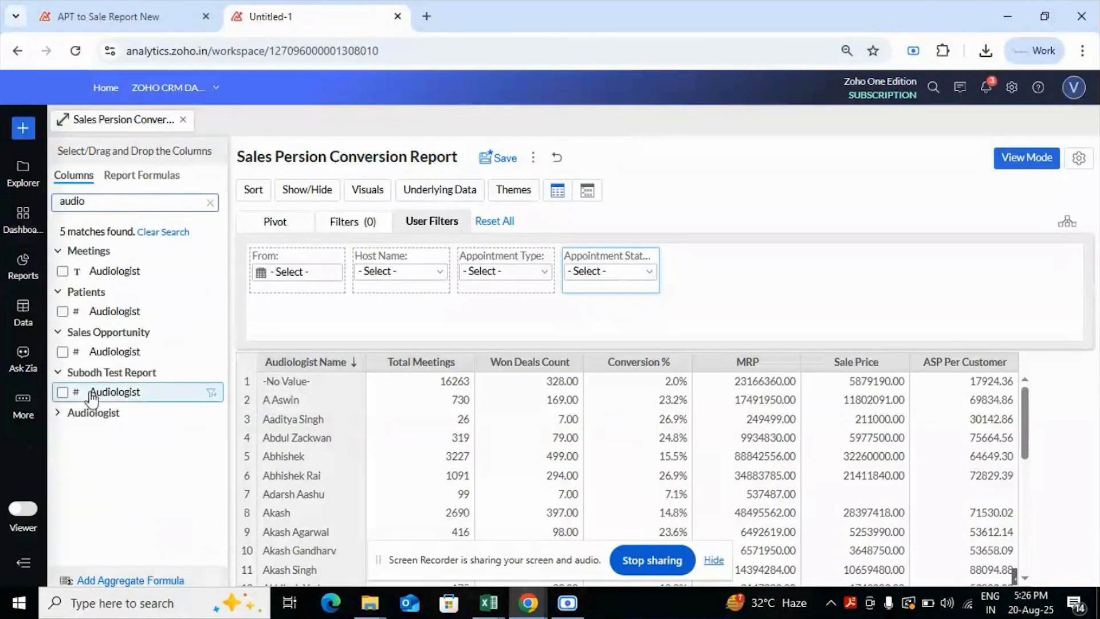
{"action": "left_click", "coordinate": [103, 420]}
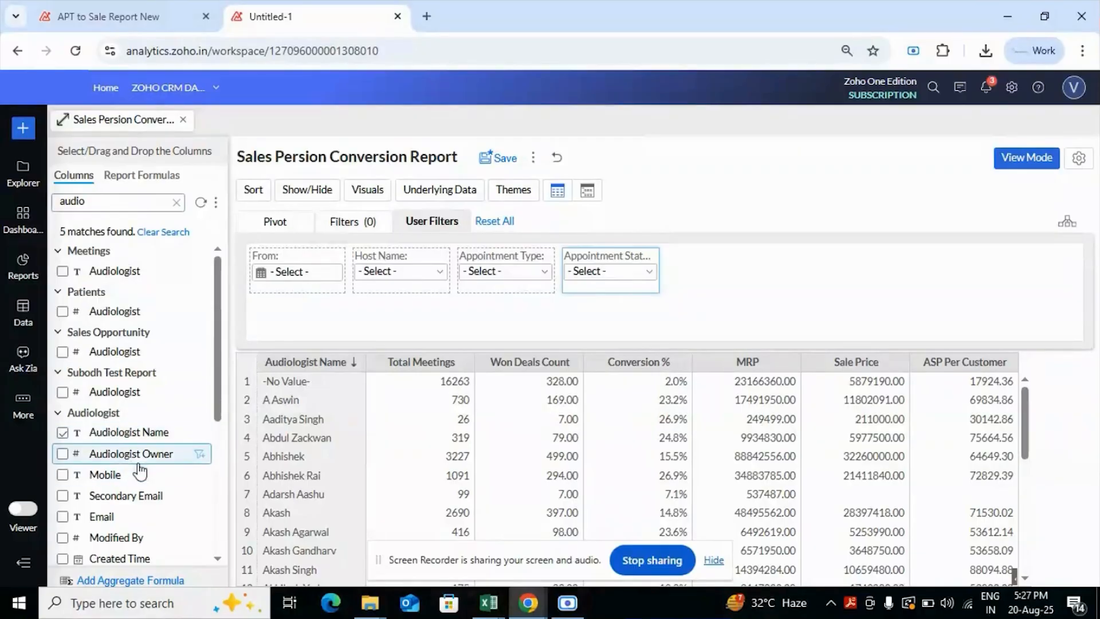
{"action": "left_click_drag", "start_coordinate": [145, 439], "coordinate": [755, 279]}
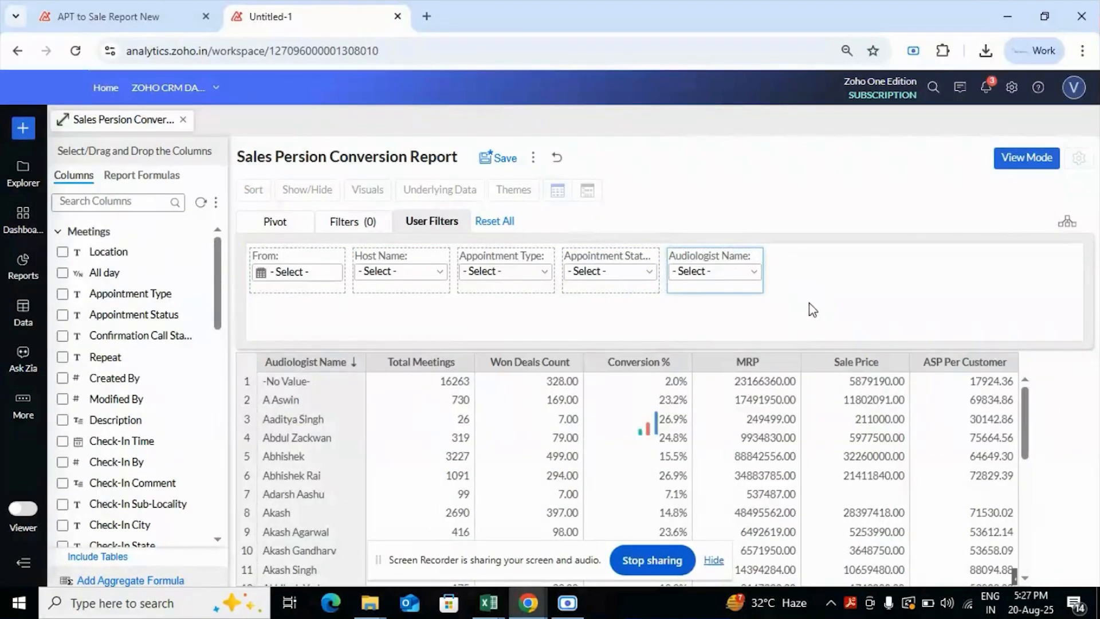
{"action": "left_click", "coordinate": [500, 158]}
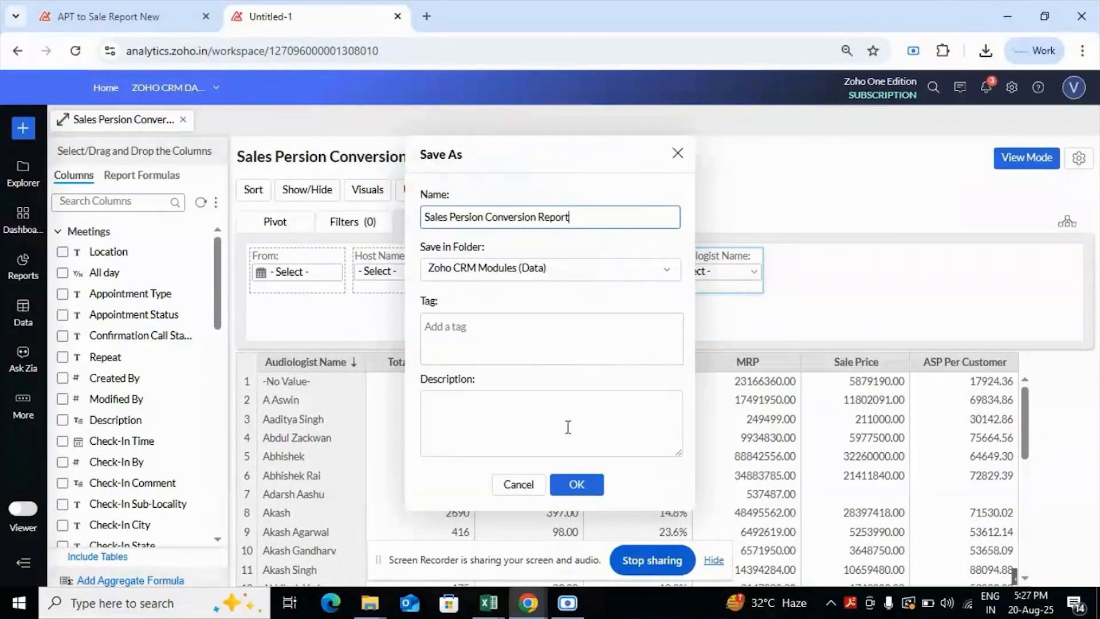
{"action": "left_click", "coordinate": [573, 484]}
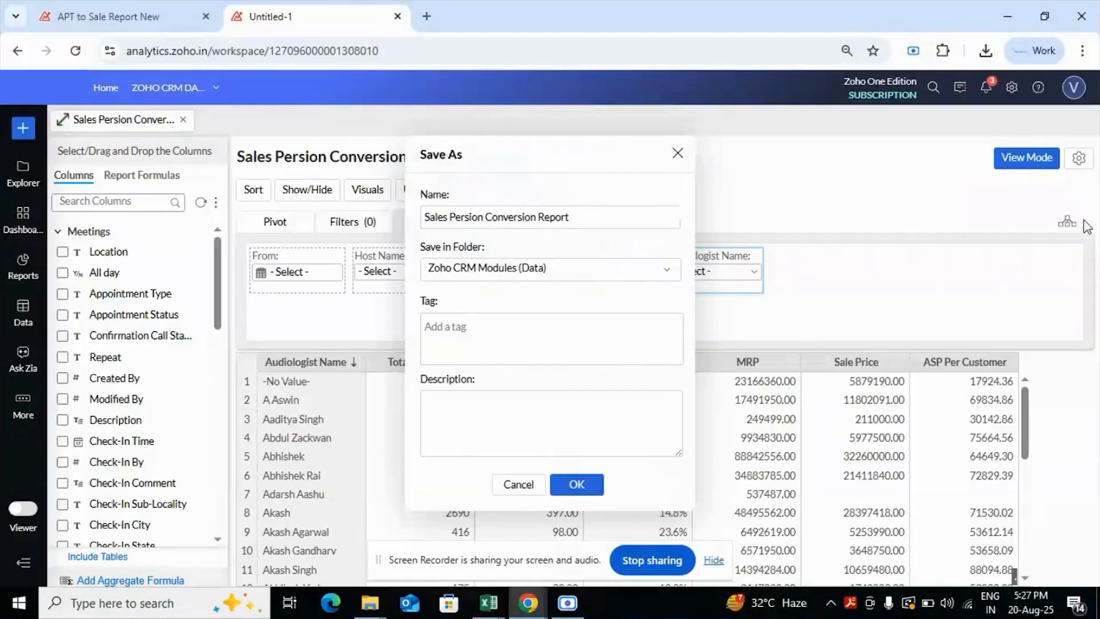
Step: Change the Meetings to Audiologist join path to Meetings > Sales Opportunity > Audiologist, apply it, and save the report
{"action": "left_click", "coordinate": [1063, 220]}
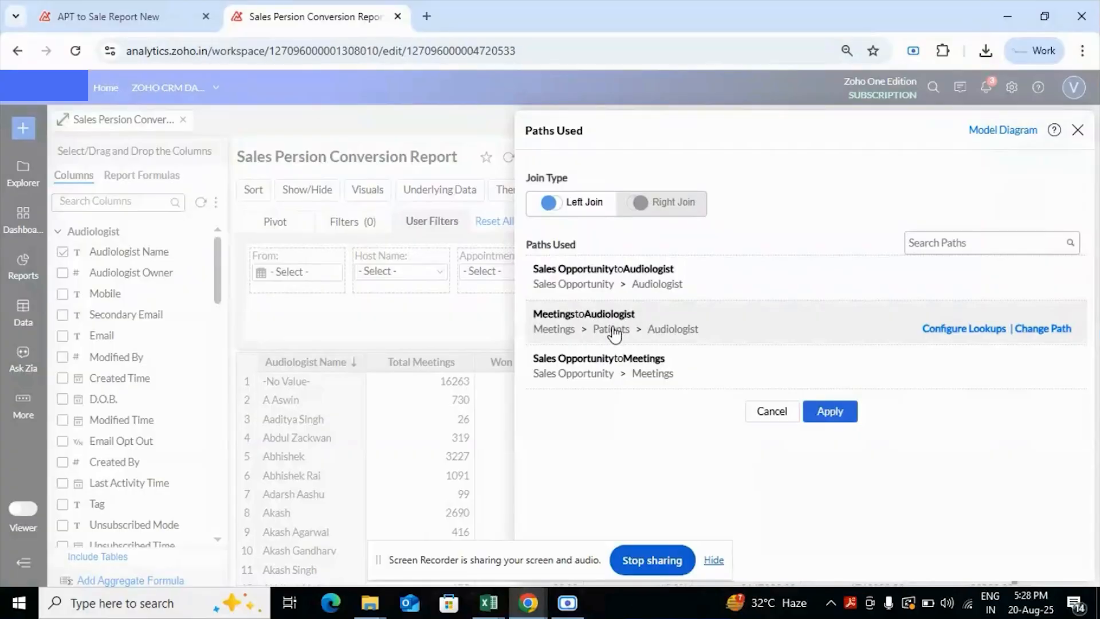
{"action": "left_click", "coordinate": [1048, 331]}
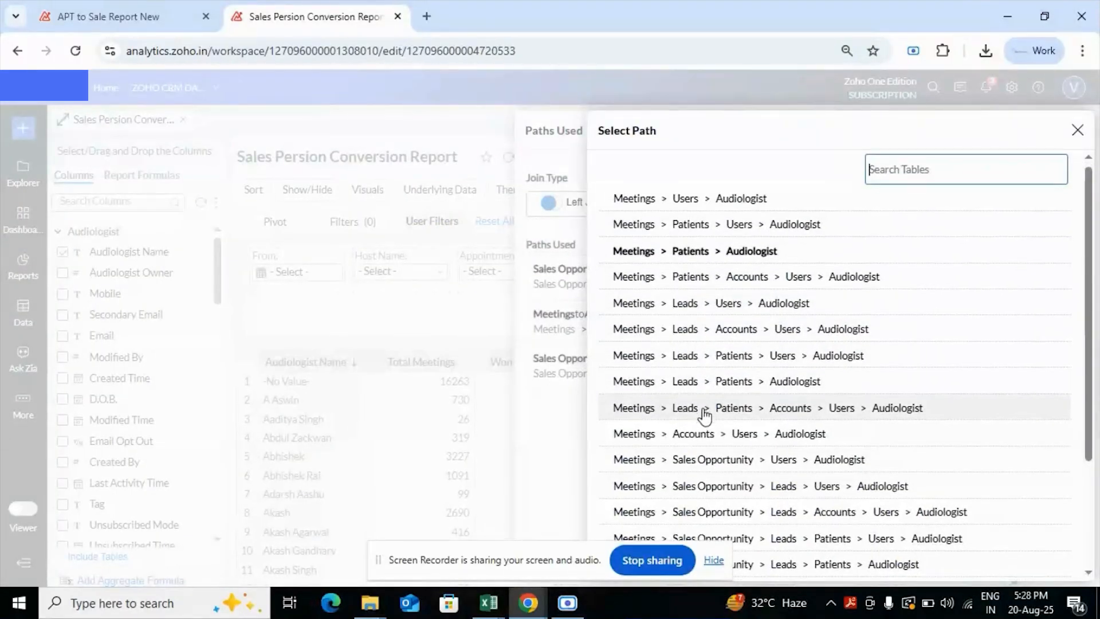
{"action": "scroll", "coordinate": [705, 413], "scroll_direction": "down", "scroll_amount": 1}
{"action": "scroll", "coordinate": [704, 413], "scroll_direction": "down", "scroll_amount": 4}
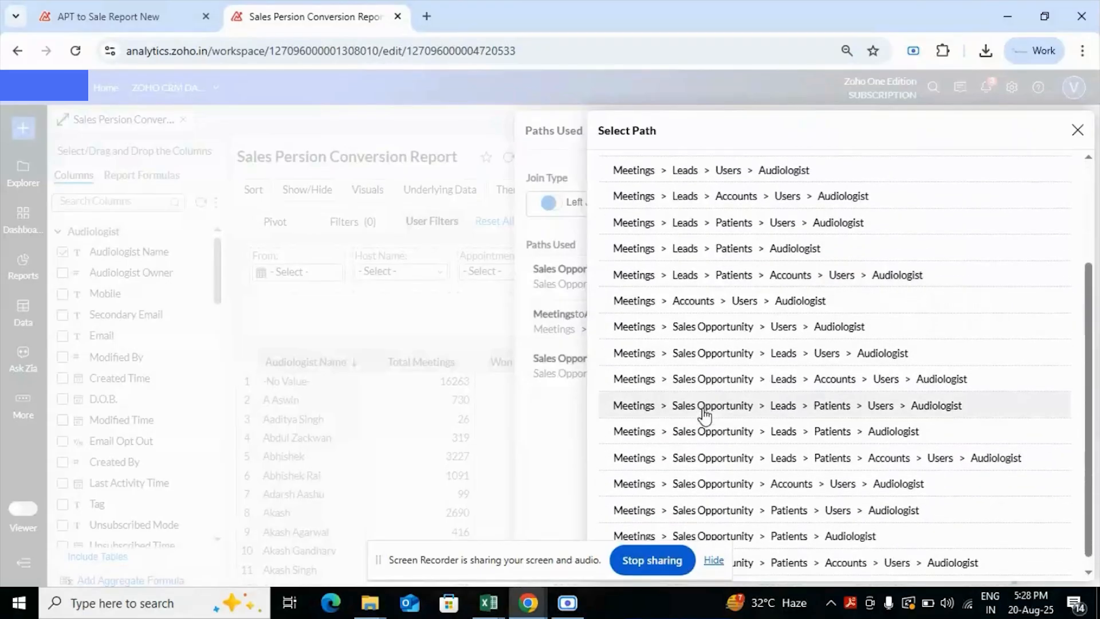
{"action": "left_click", "coordinate": [713, 561]}
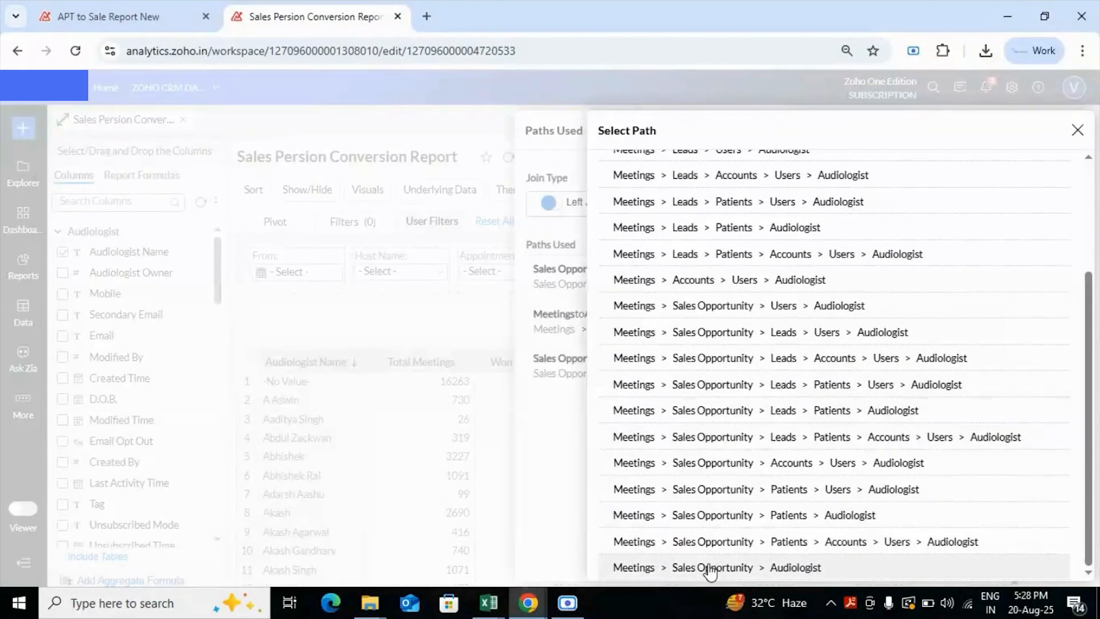
{"action": "left_click", "coordinate": [711, 568]}
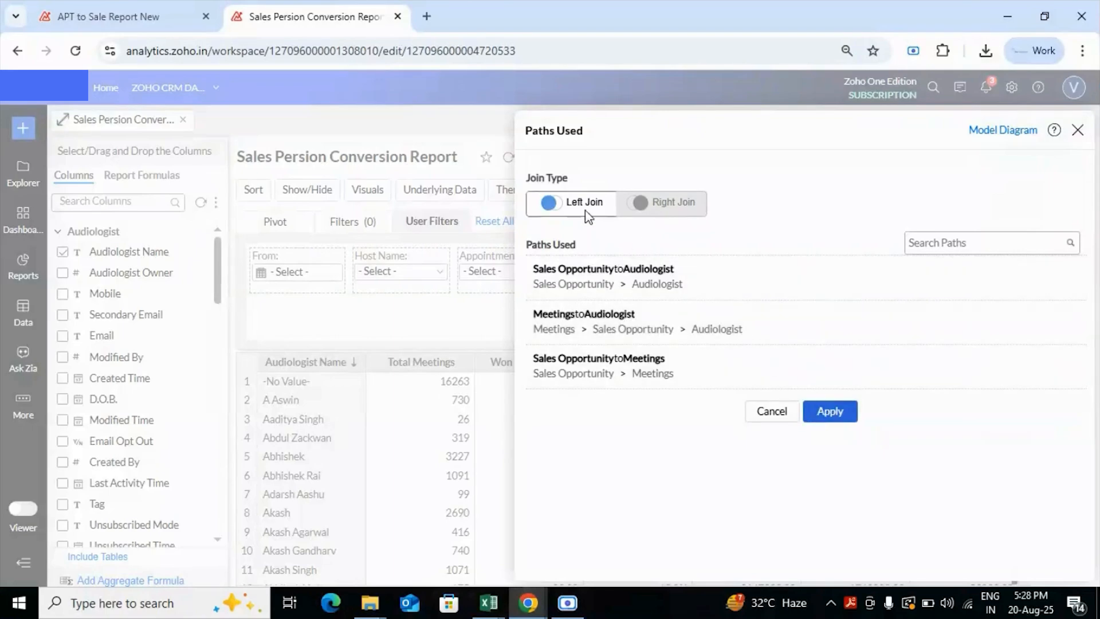
{"action": "left_click", "coordinate": [830, 413]}
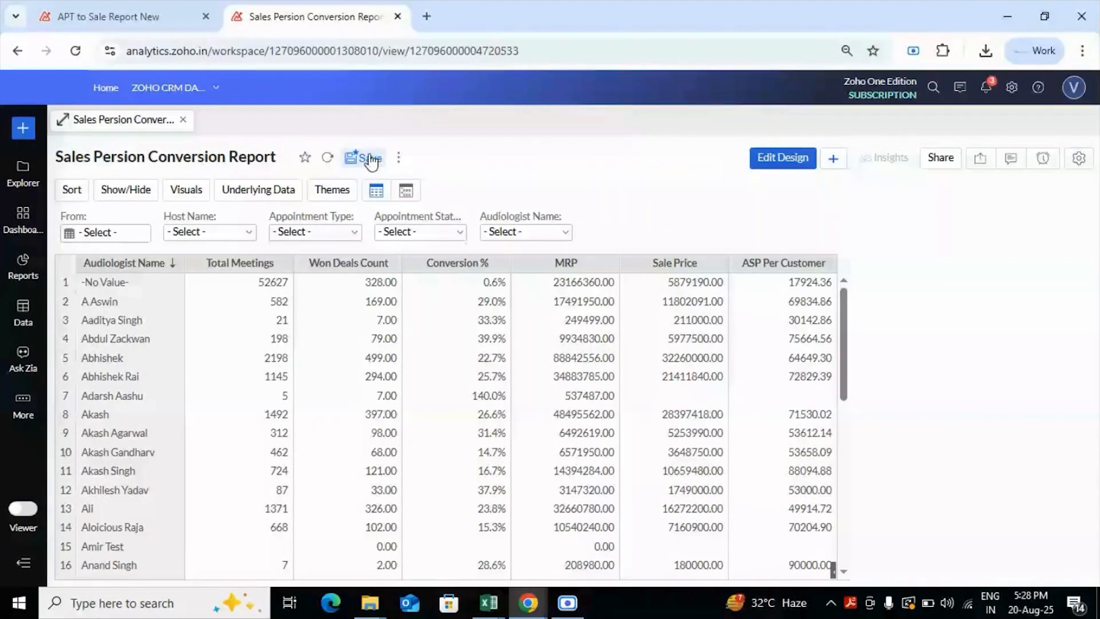
{"action": "left_click", "coordinate": [370, 160]}
Step: Try filtering the report by a From date range of 1 Dec 2025 to 31 Dec 2025
{"action": "left_click", "coordinate": [133, 238]}
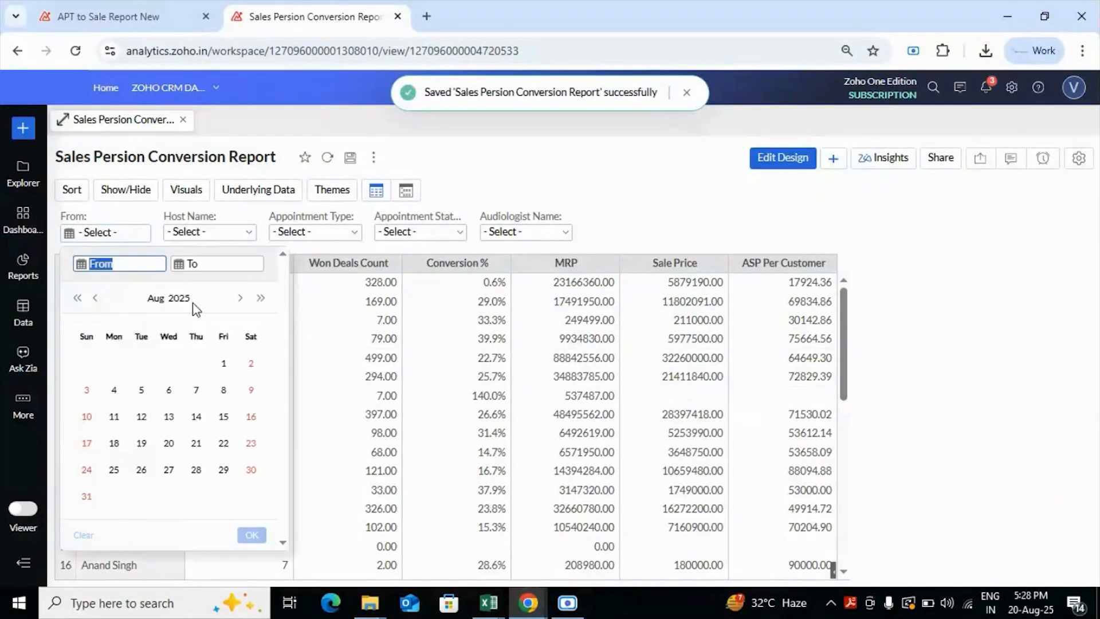
{"action": "left_click", "coordinate": [98, 298]}
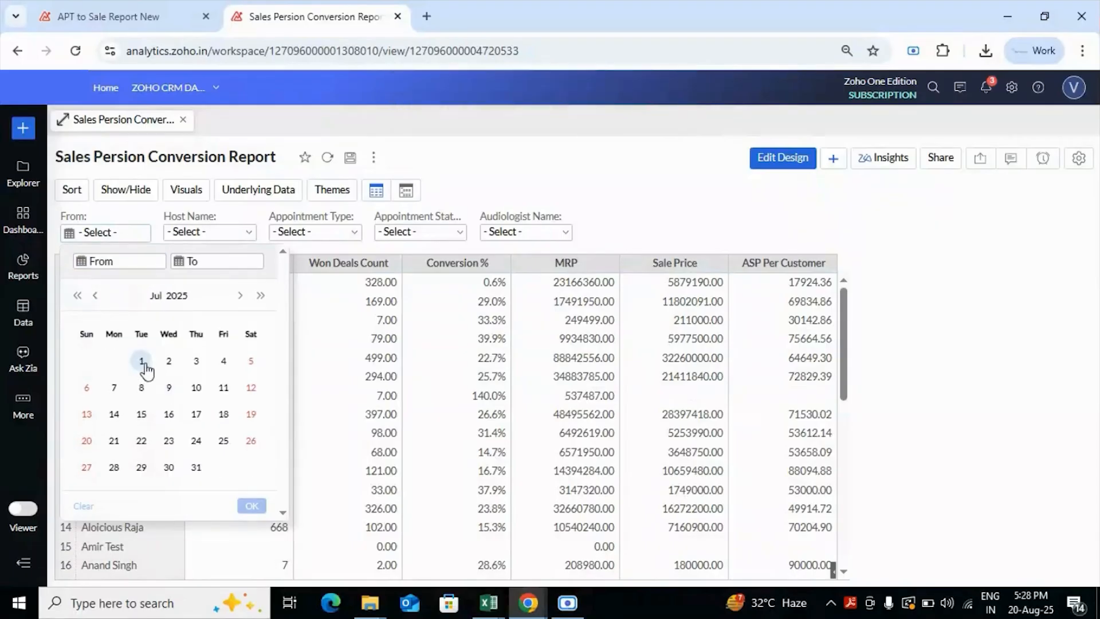
{"action": "left_click", "coordinate": [169, 299]}
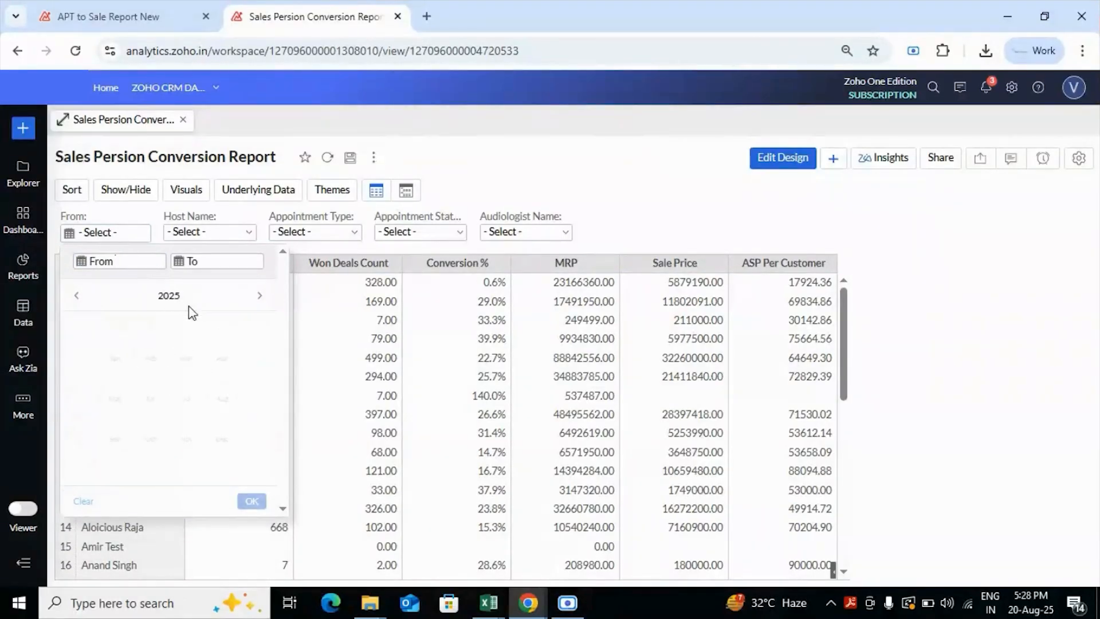
{"action": "left_click", "coordinate": [230, 444]}
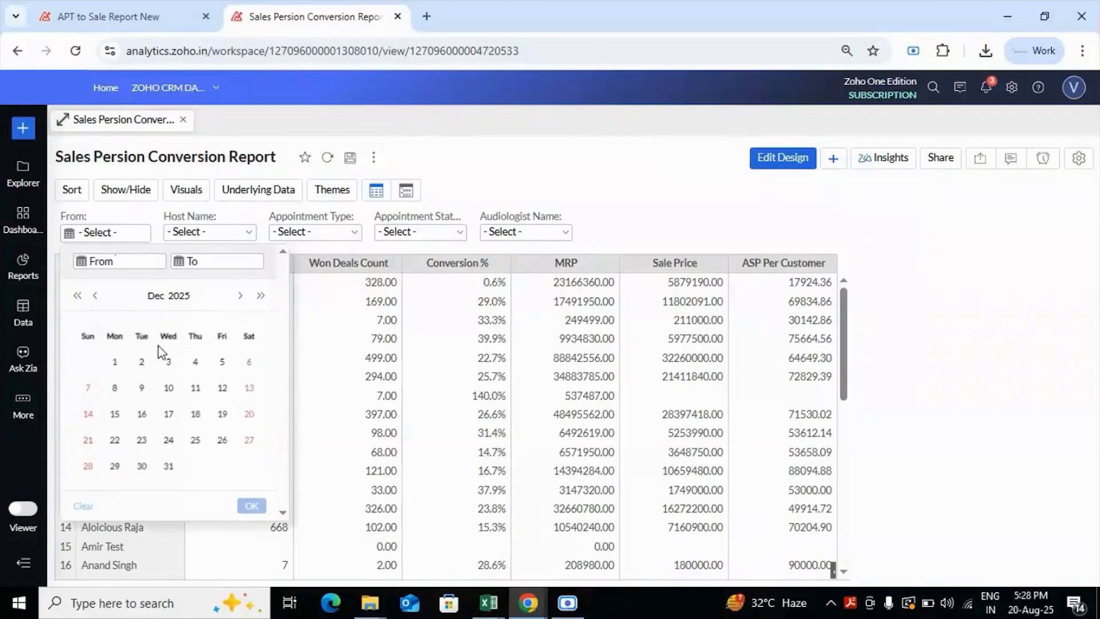
{"action": "left_click", "coordinate": [114, 361]}
{"action": "left_click", "coordinate": [168, 467]}
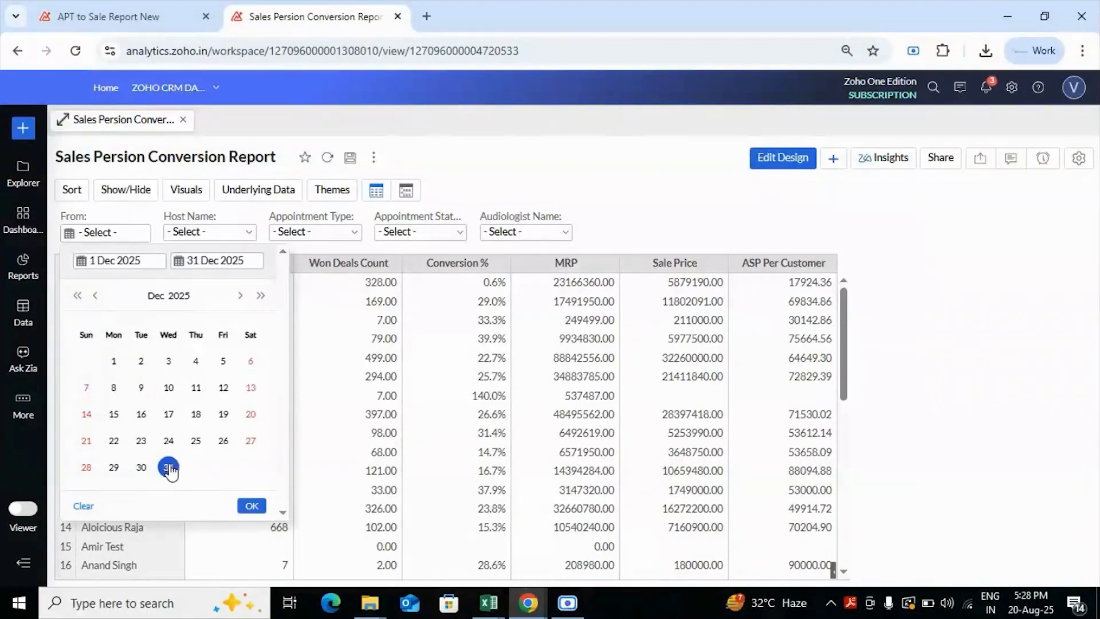
{"action": "left_click", "coordinate": [252, 505]}
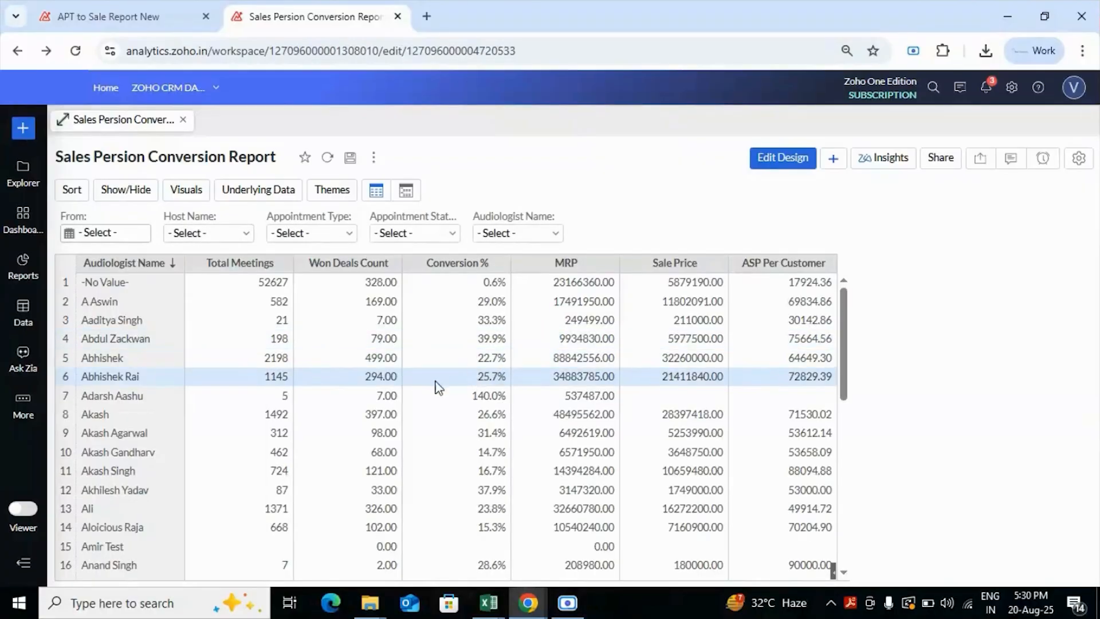
Step: Filter the report by a From date range of 1 Aug 2025 to 31 Aug 2025
{"action": "left_click", "coordinate": [100, 233]}
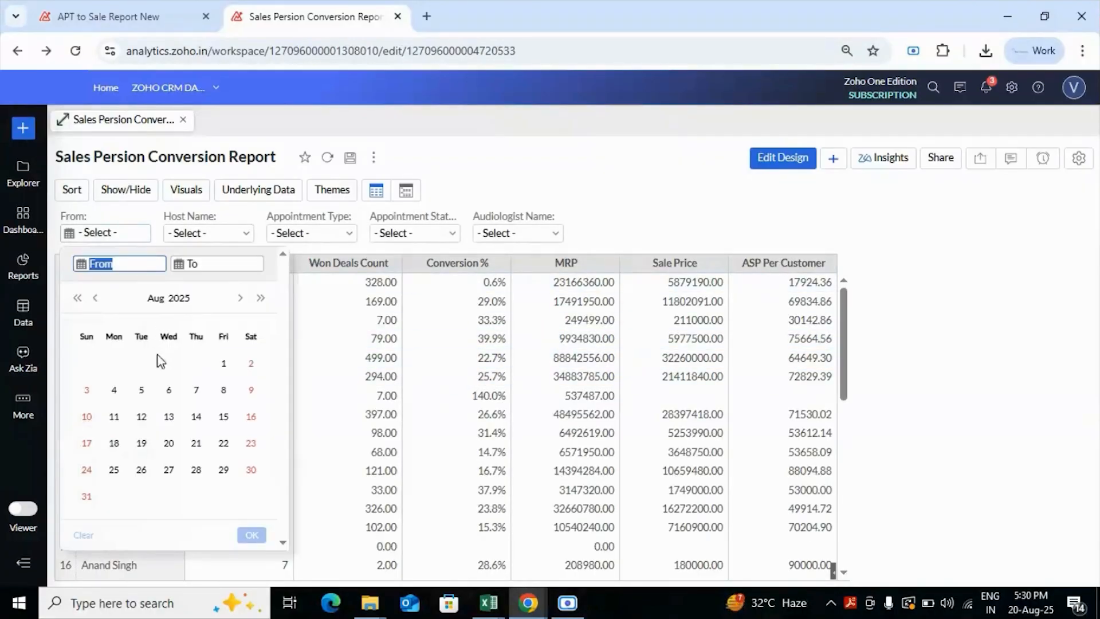
{"action": "left_click", "coordinate": [224, 364]}
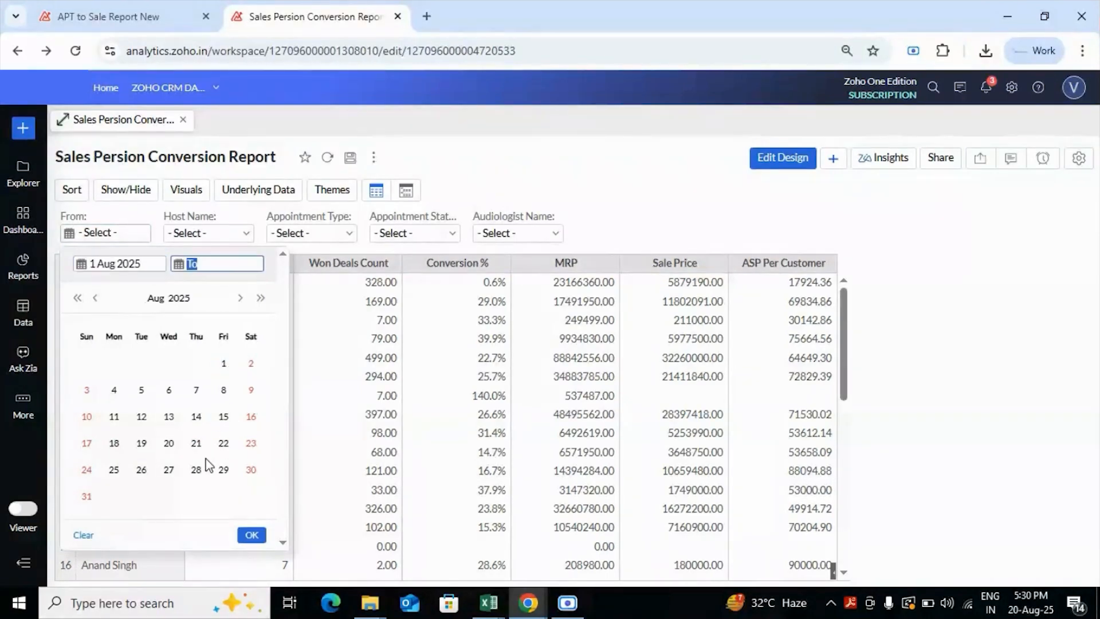
{"action": "left_click", "coordinate": [88, 496]}
{"action": "left_click", "coordinate": [252, 535]}
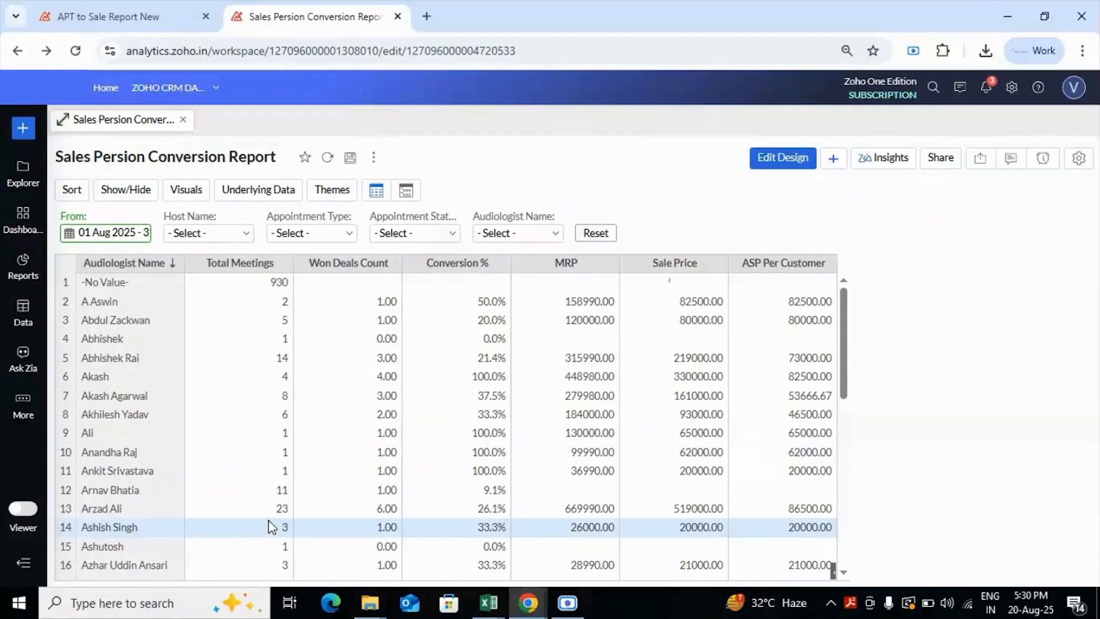
Step: Filter the report by a From date range of 1 Dec 2024 to 31 Dec 2024
{"action": "left_click", "coordinate": [115, 233]}
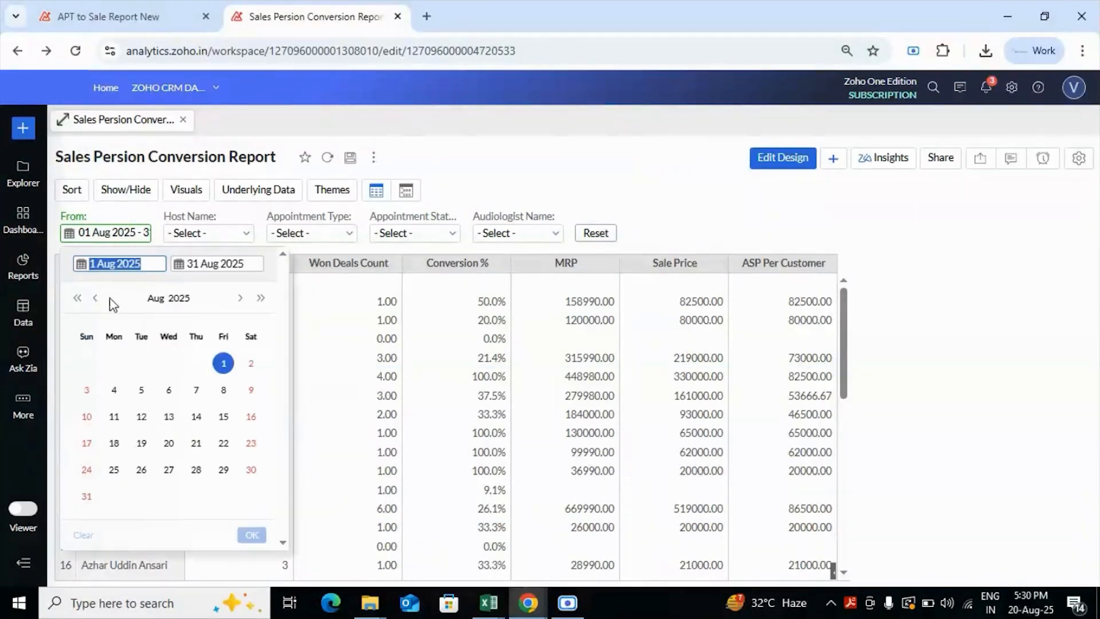
{"action": "left_click", "coordinate": [172, 304]}
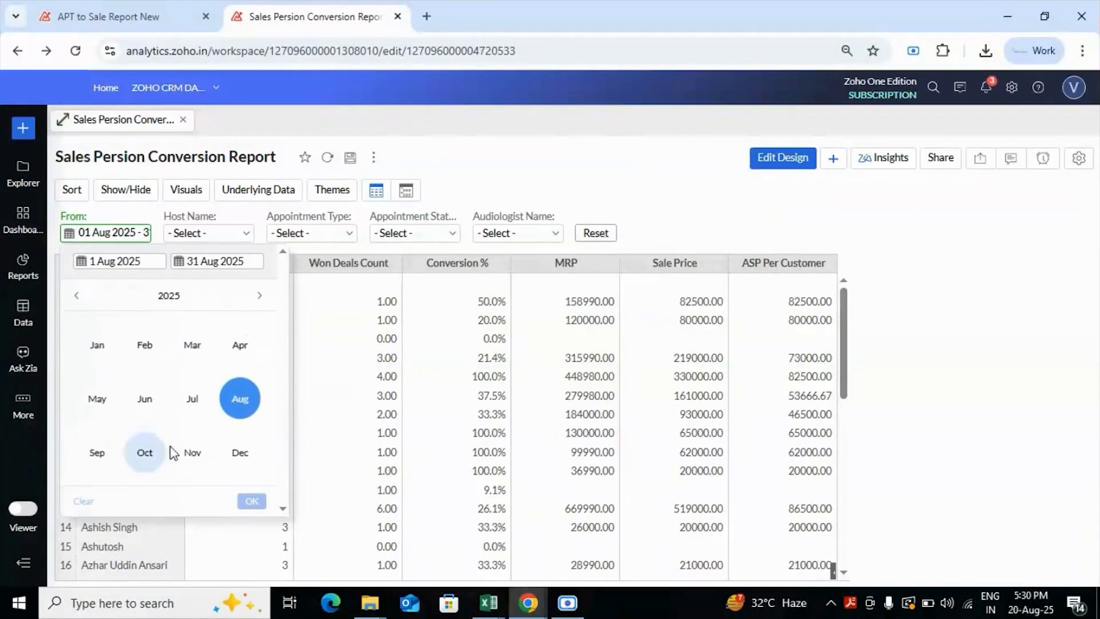
{"action": "left_click", "coordinate": [76, 295]}
{"action": "left_click", "coordinate": [238, 458]}
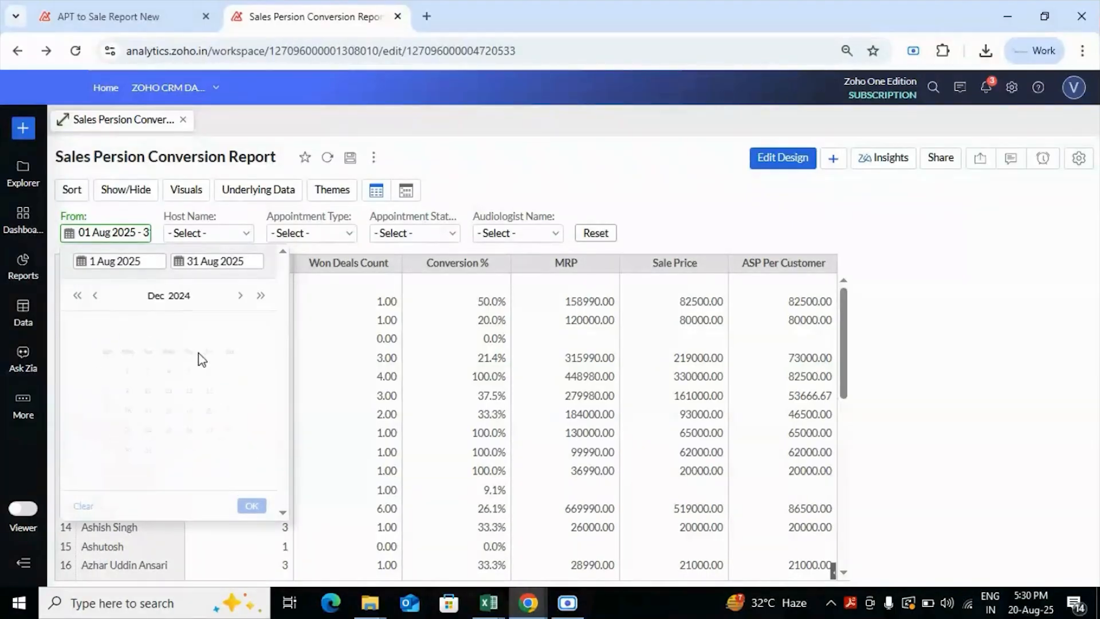
{"action": "left_click", "coordinate": [94, 361]}
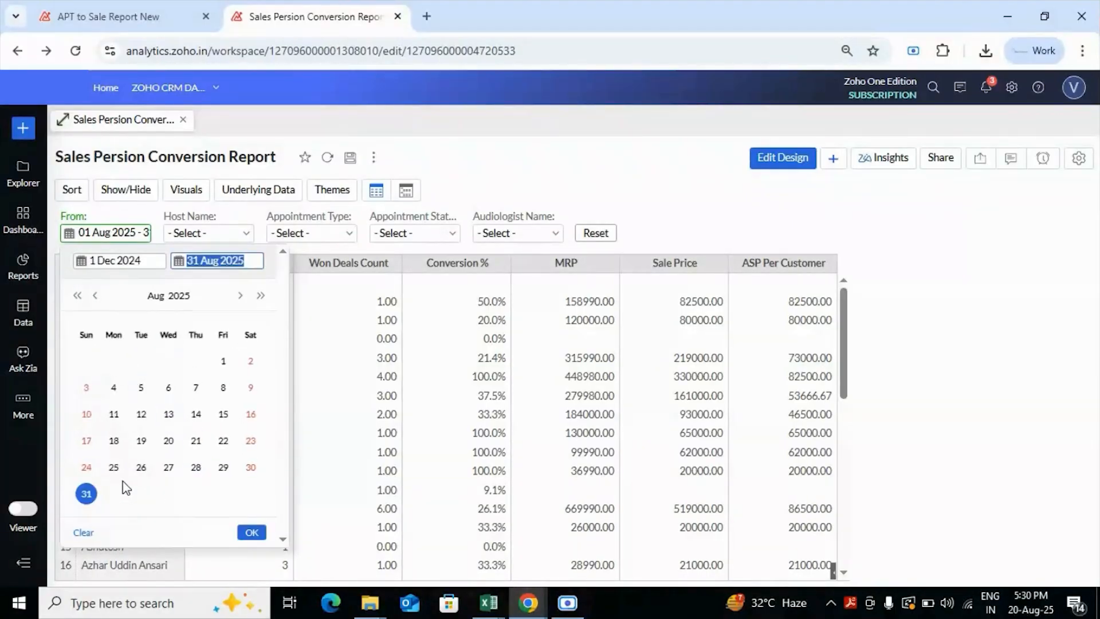
{"action": "left_click", "coordinate": [158, 307]}
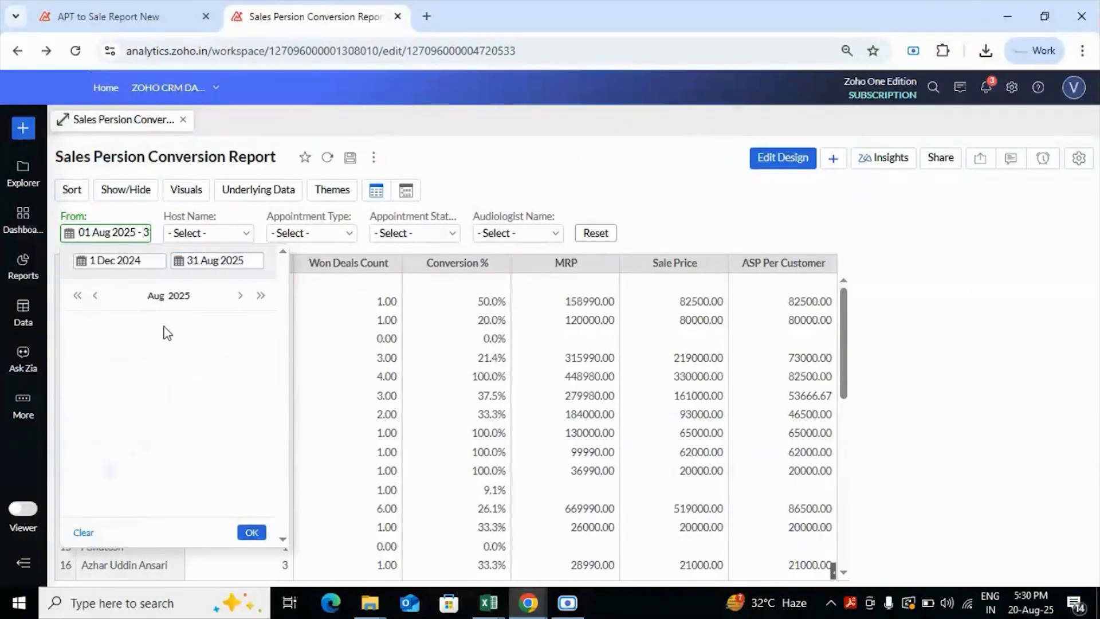
{"action": "left_click", "coordinate": [79, 297]}
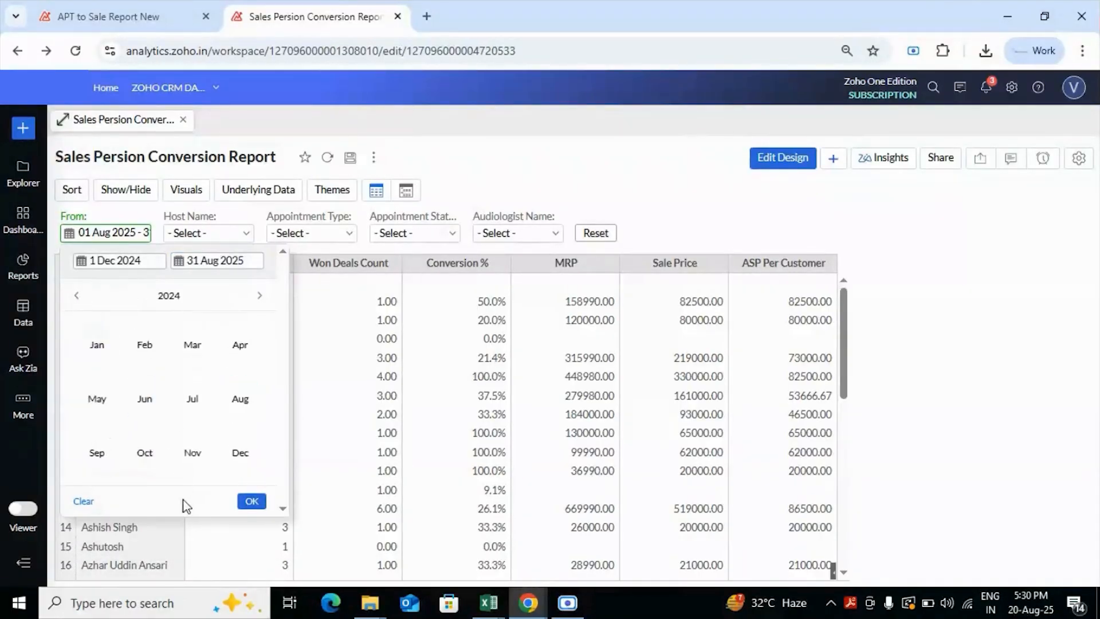
{"action": "left_click", "coordinate": [240, 454]}
{"action": "left_click", "coordinate": [137, 469]}
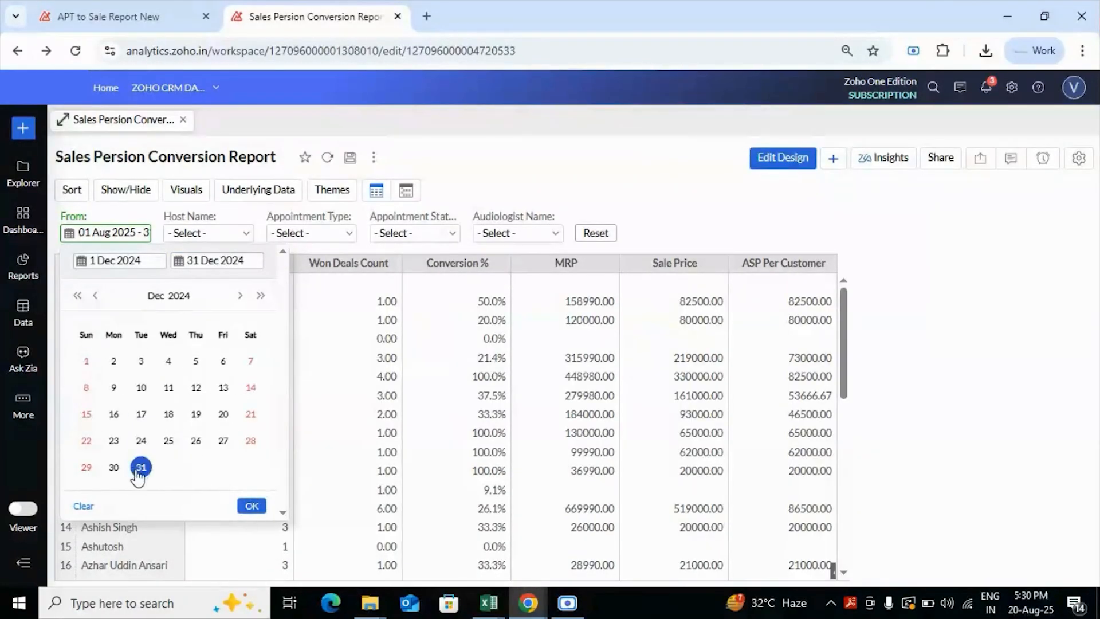
{"action": "left_click", "coordinate": [252, 507]}
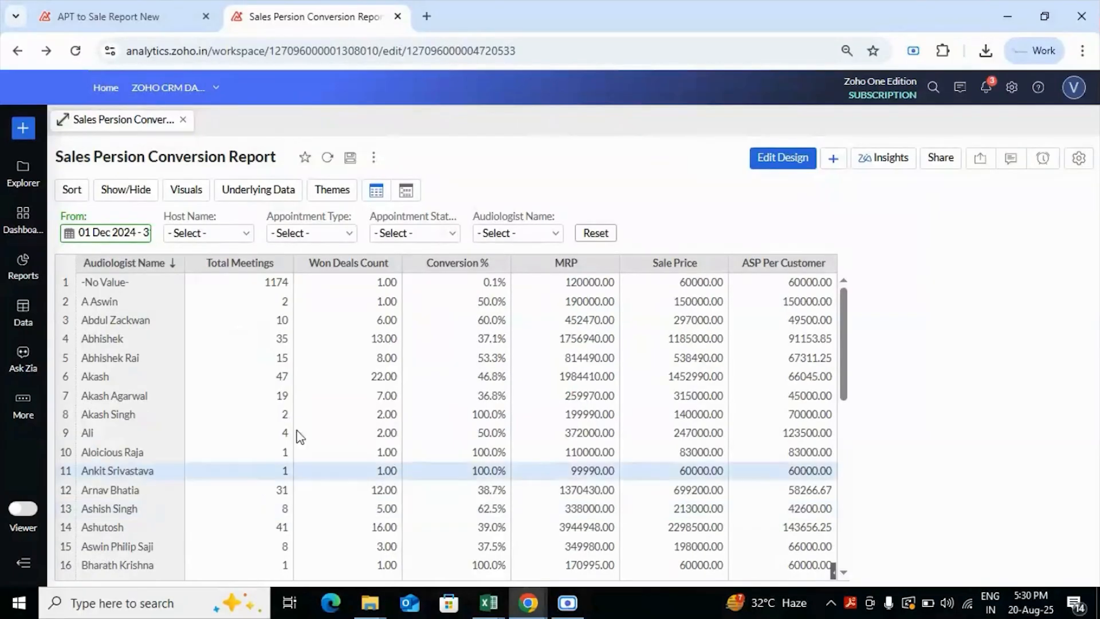
Step: Filter the report by Appointment Status Completed and Appointment Type HA Sales First Appointment
{"action": "left_click", "coordinate": [445, 234]}
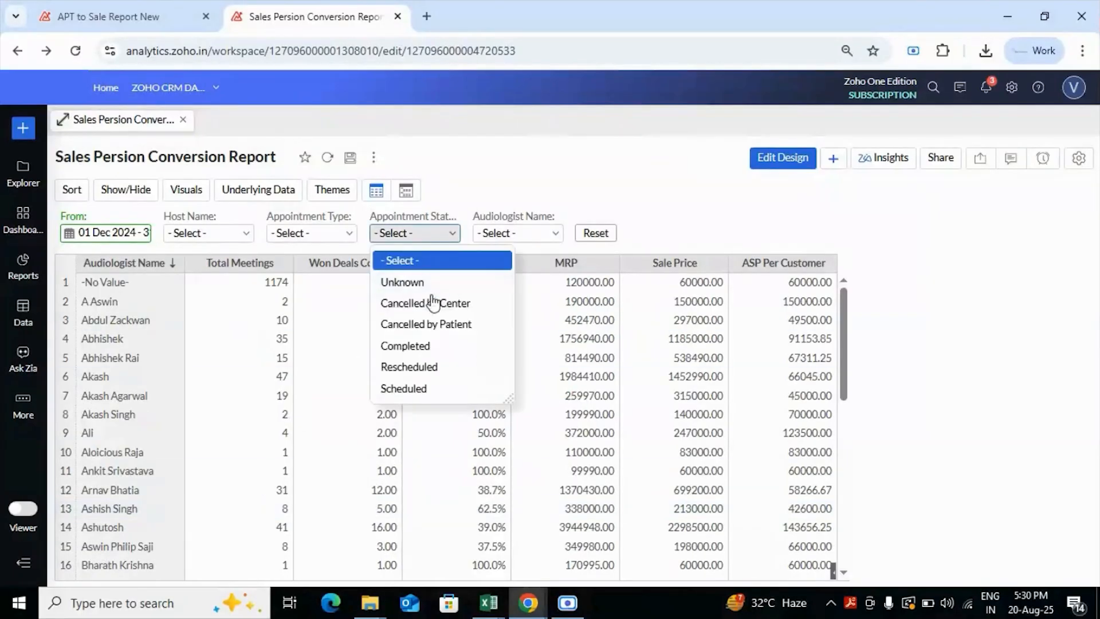
{"action": "left_click", "coordinate": [433, 347]}
{"action": "left_click", "coordinate": [541, 233]}
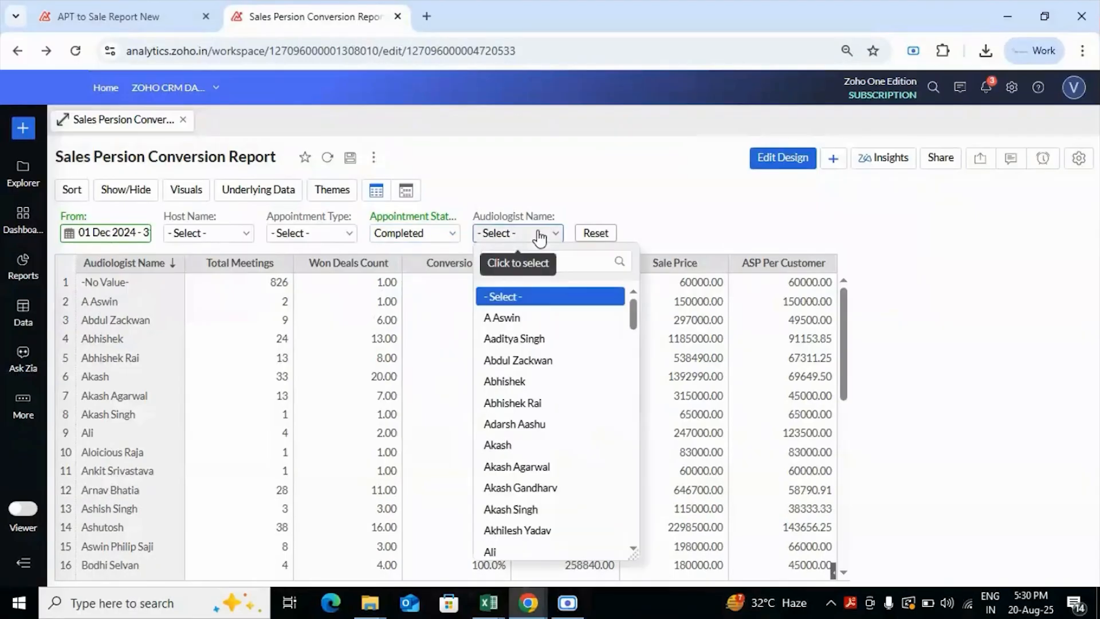
{"action": "left_click", "coordinate": [332, 236]}
{"action": "left_click", "coordinate": [327, 389]}
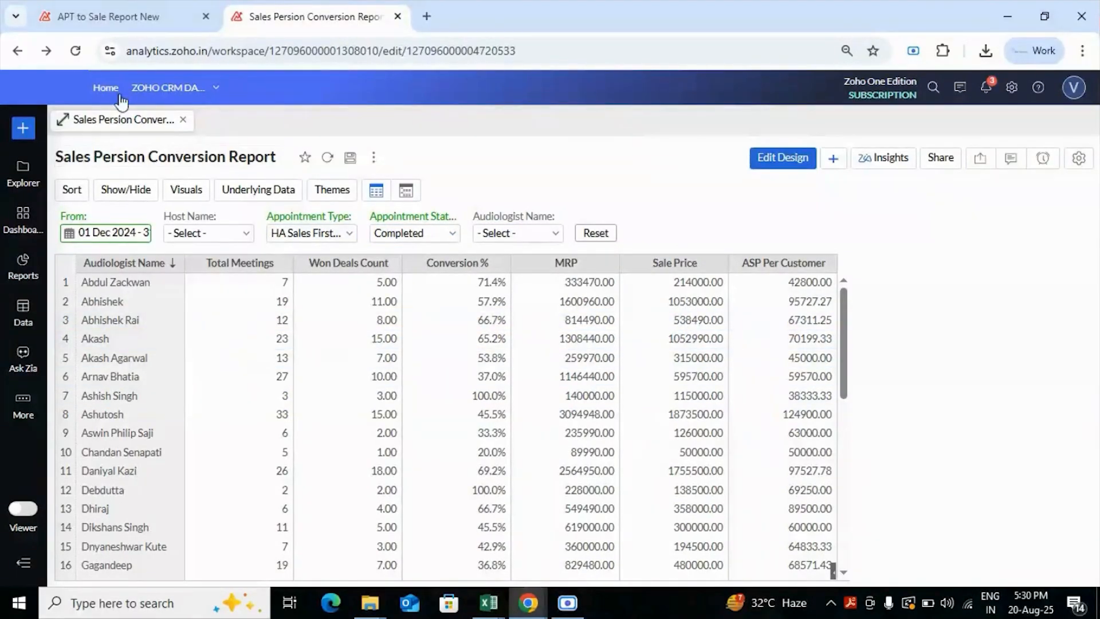
Step: Reload the APT to Sale Report New page, and review the Sales Persion Conversion Report rows down to the Grand Summary
{"action": "left_click", "coordinate": [105, 6]}
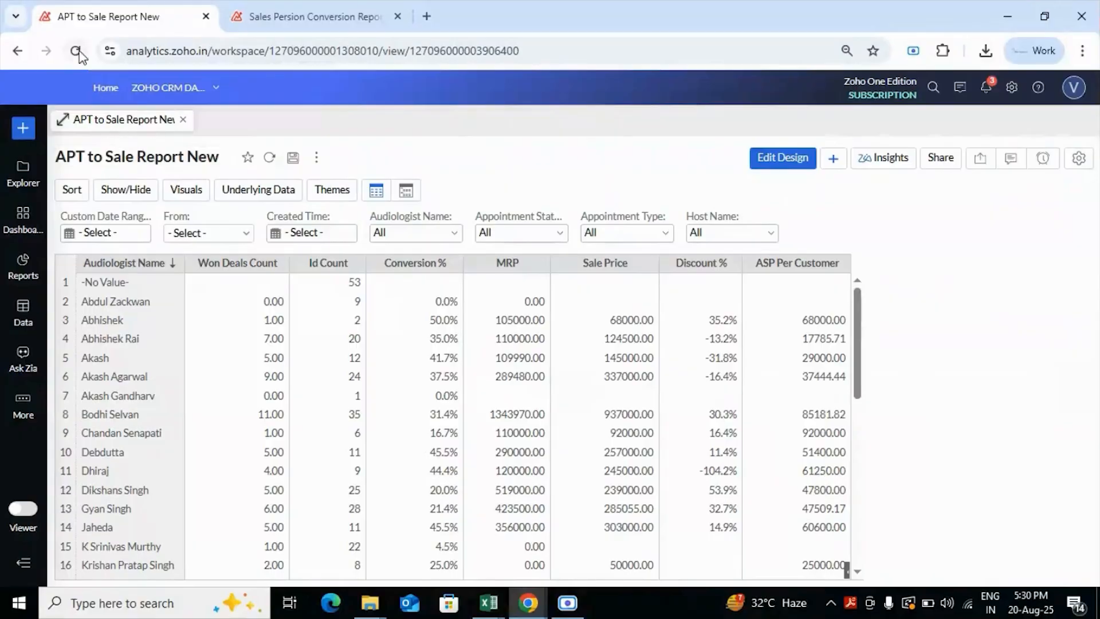
{"action": "left_click", "coordinate": [77, 50]}
{"action": "left_click", "coordinate": [297, 17]}
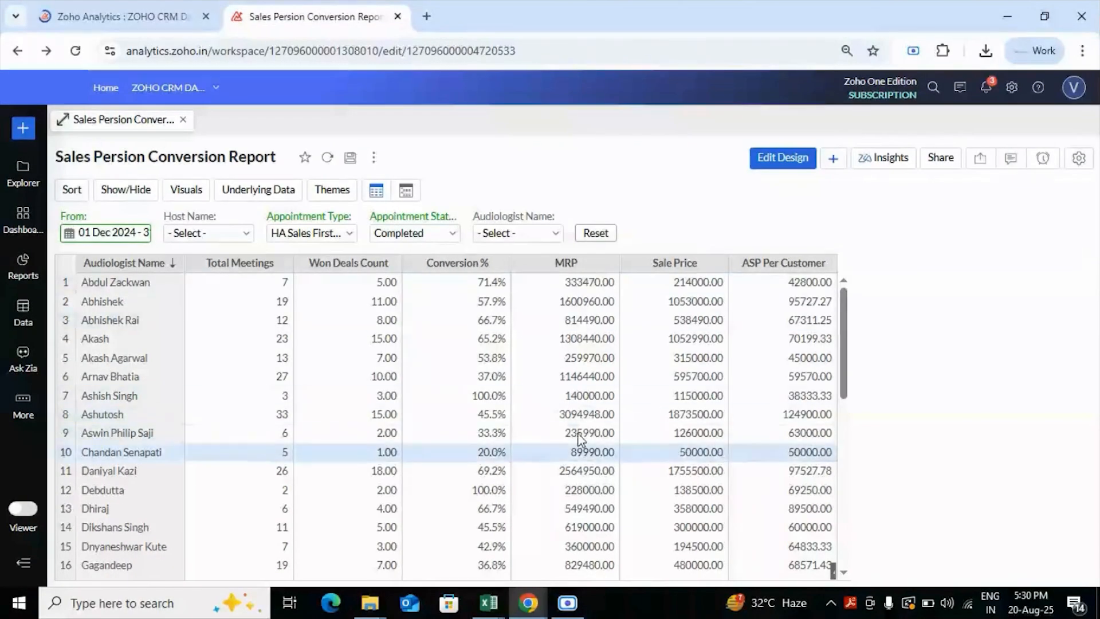
{"action": "scroll", "coordinate": [464, 493], "scroll_direction": "down", "scroll_amount": 1}
{"action": "scroll", "coordinate": [344, 453], "scroll_direction": "up", "scroll_amount": 1}
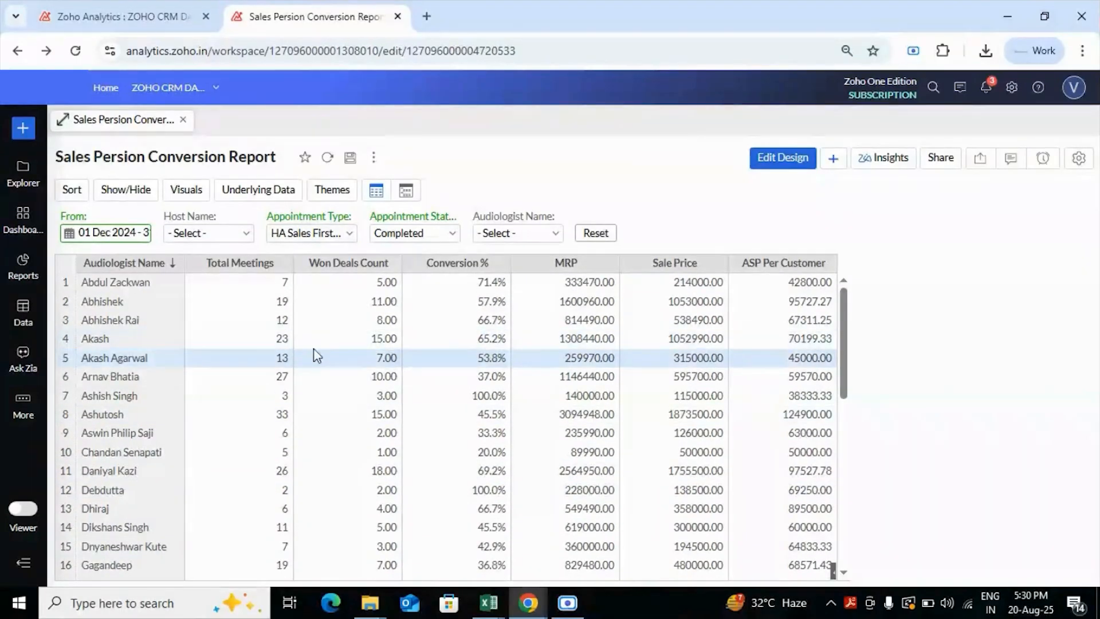
{"action": "scroll", "coordinate": [466, 456], "scroll_direction": "down", "scroll_amount": 10}
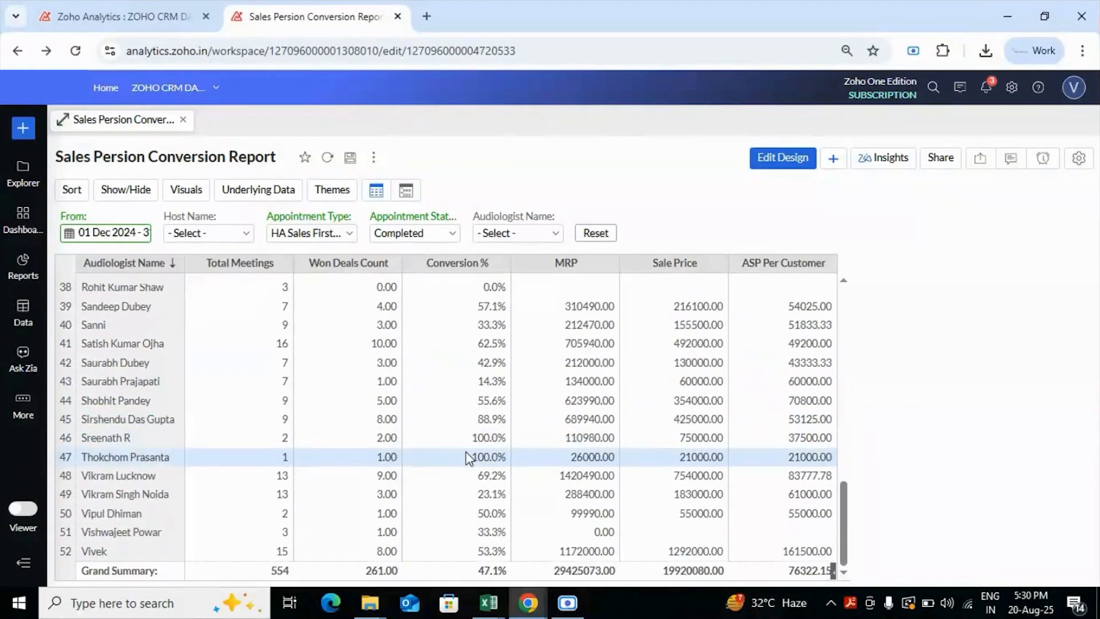
{"action": "scroll", "coordinate": [466, 456], "scroll_direction": "up", "scroll_amount": 10}
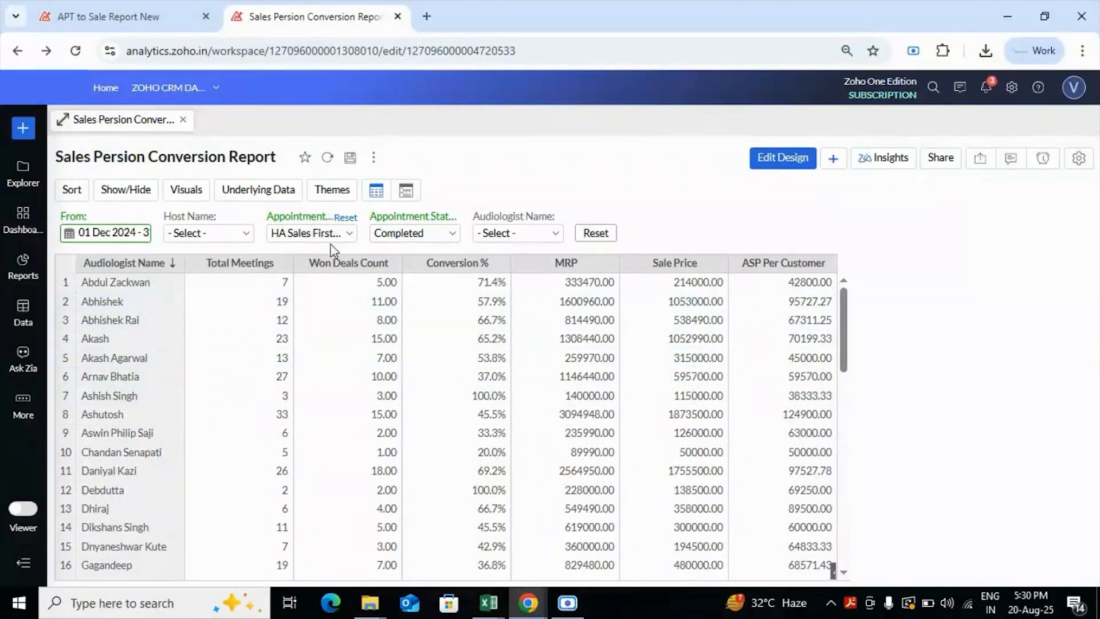
Step: Change the Host Name user filter in the report design to a Multi Select Box that lists all values
{"action": "left_click", "coordinate": [235, 237]}
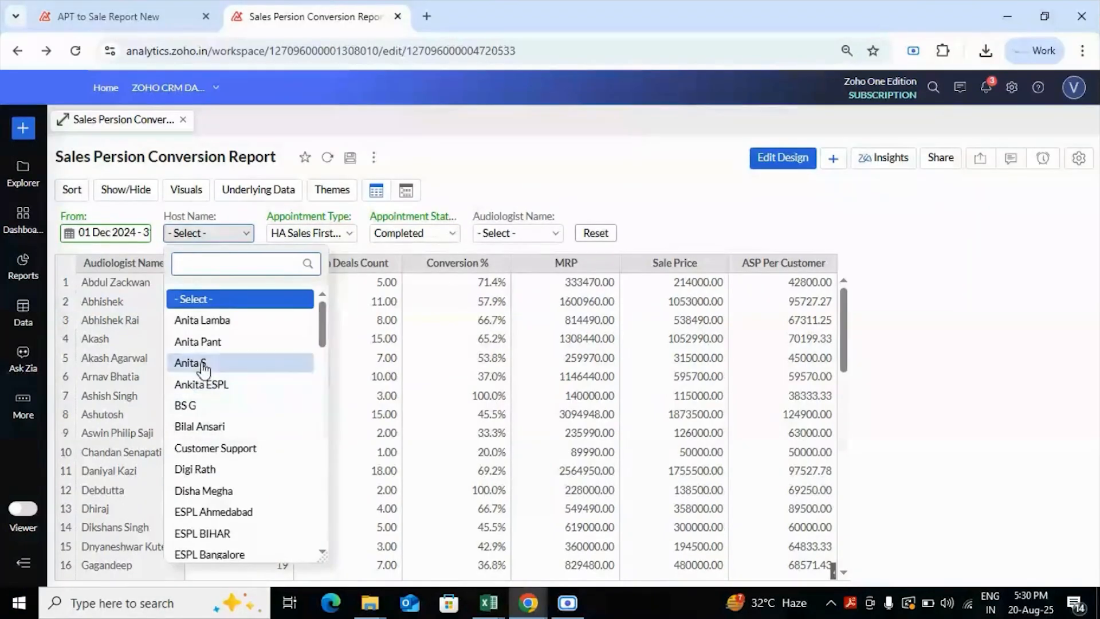
{"action": "scroll", "coordinate": [248, 511], "scroll_direction": "down", "scroll_amount": 2}
{"action": "scroll", "coordinate": [248, 511], "scroll_direction": "up", "scroll_amount": 2}
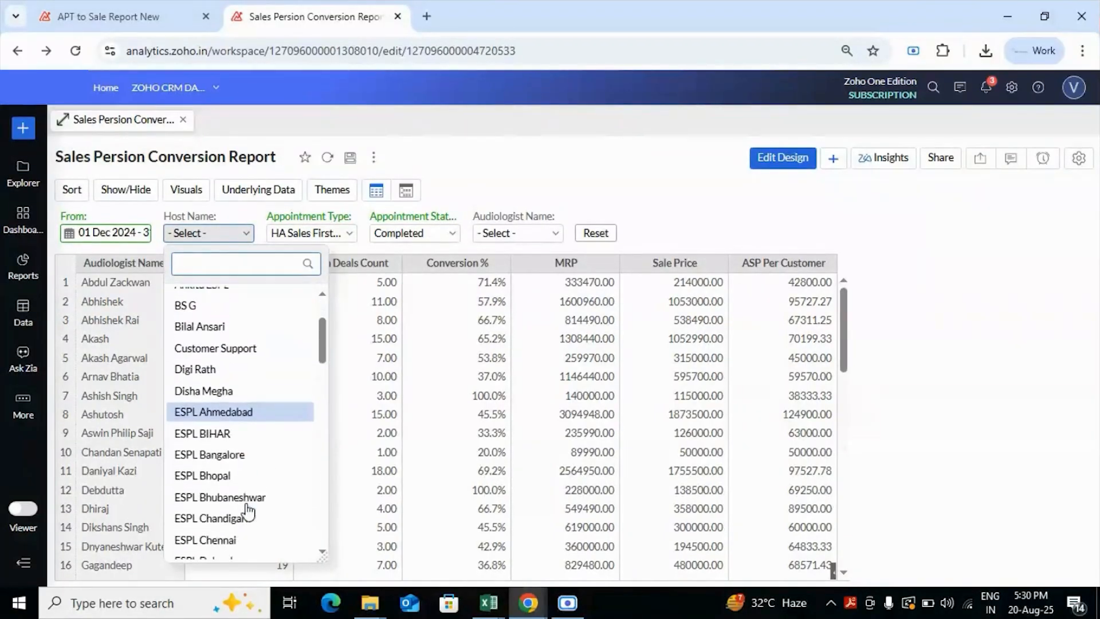
{"action": "left_click", "coordinate": [778, 166]}
{"action": "left_click", "coordinate": [778, 167]}
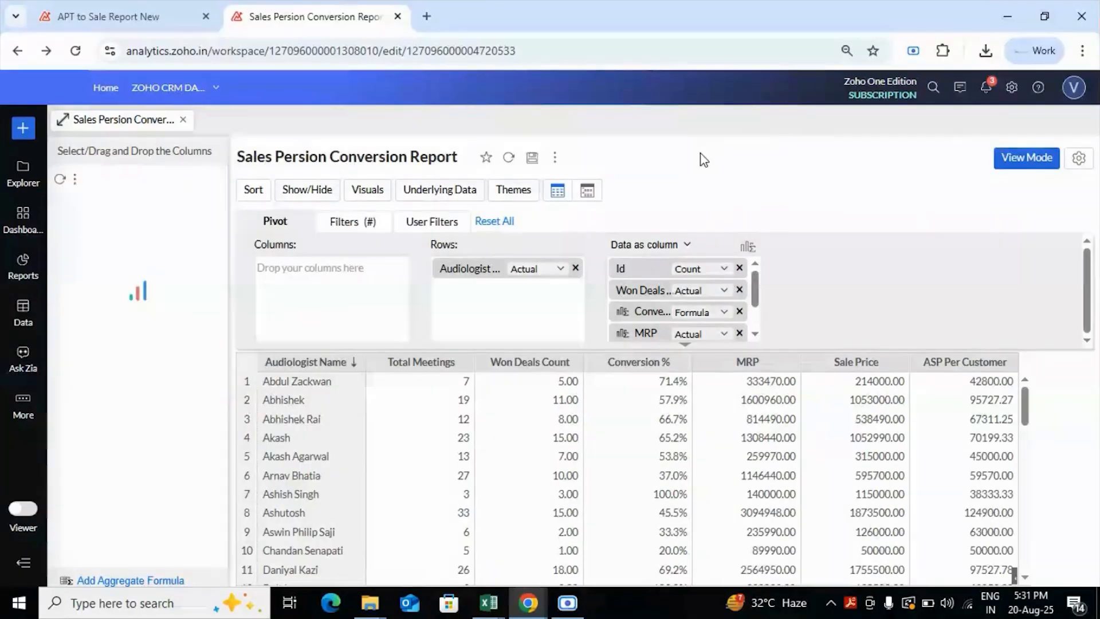
{"action": "left_click", "coordinate": [438, 221]}
{"action": "mouse_move", "coordinate": [412, 272]}
{"action": "left_click", "coordinate": [391, 261]}
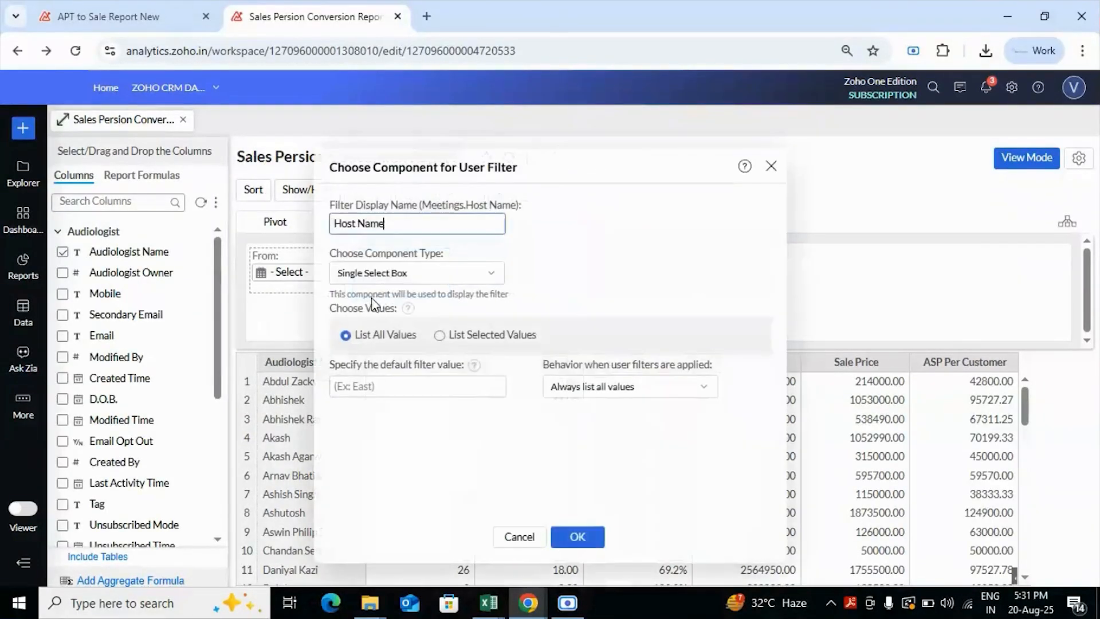
{"action": "left_click", "coordinate": [428, 276]}
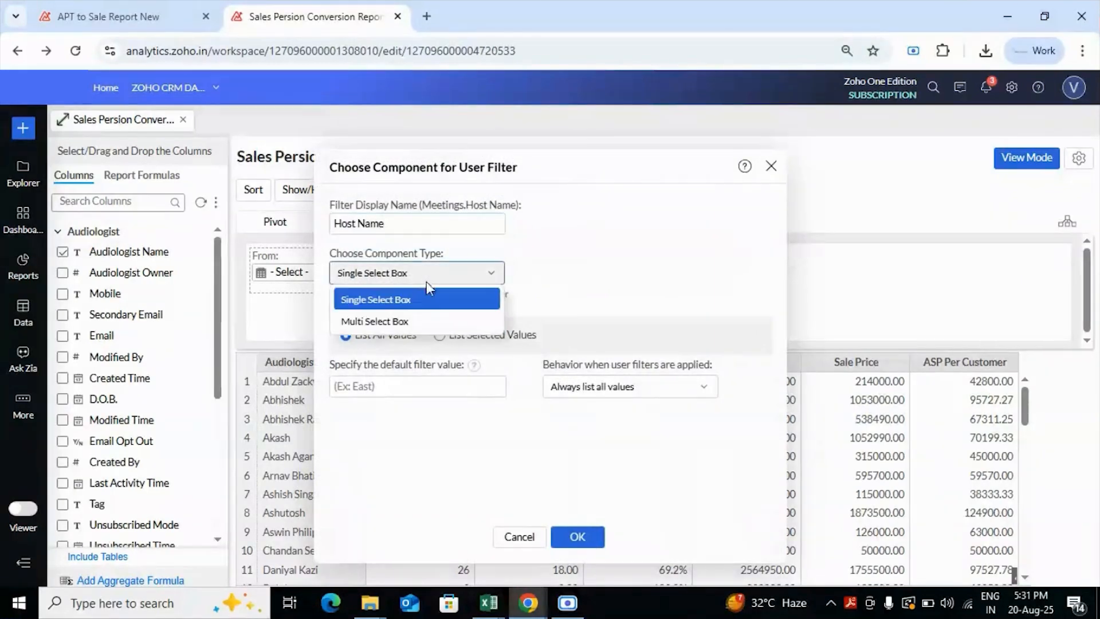
{"action": "left_click", "coordinate": [400, 322]}
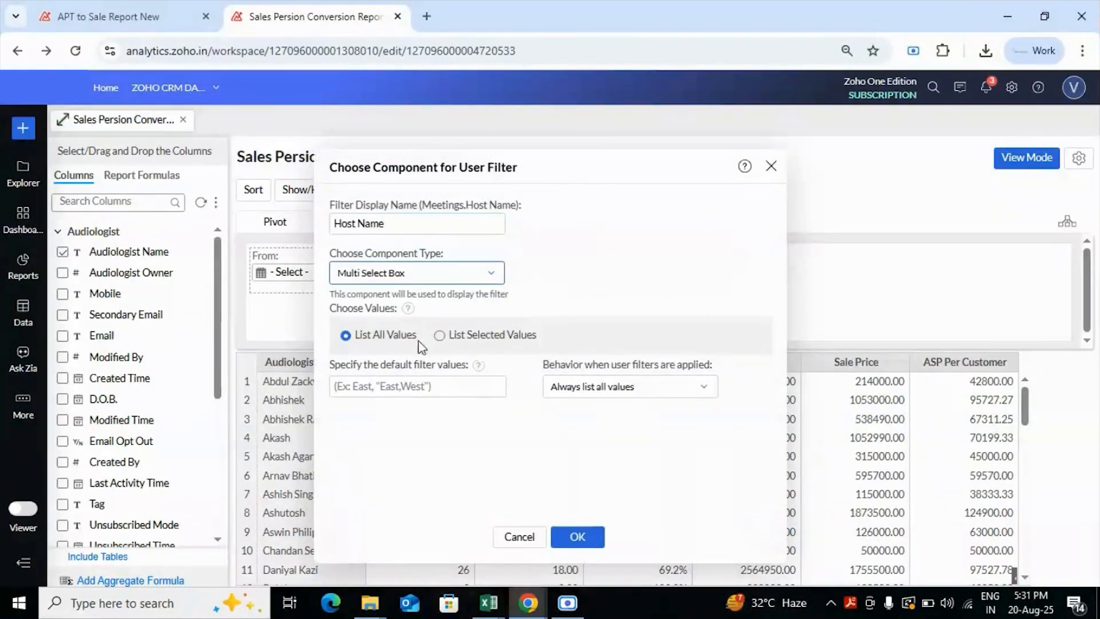
{"action": "left_click", "coordinate": [439, 336]}
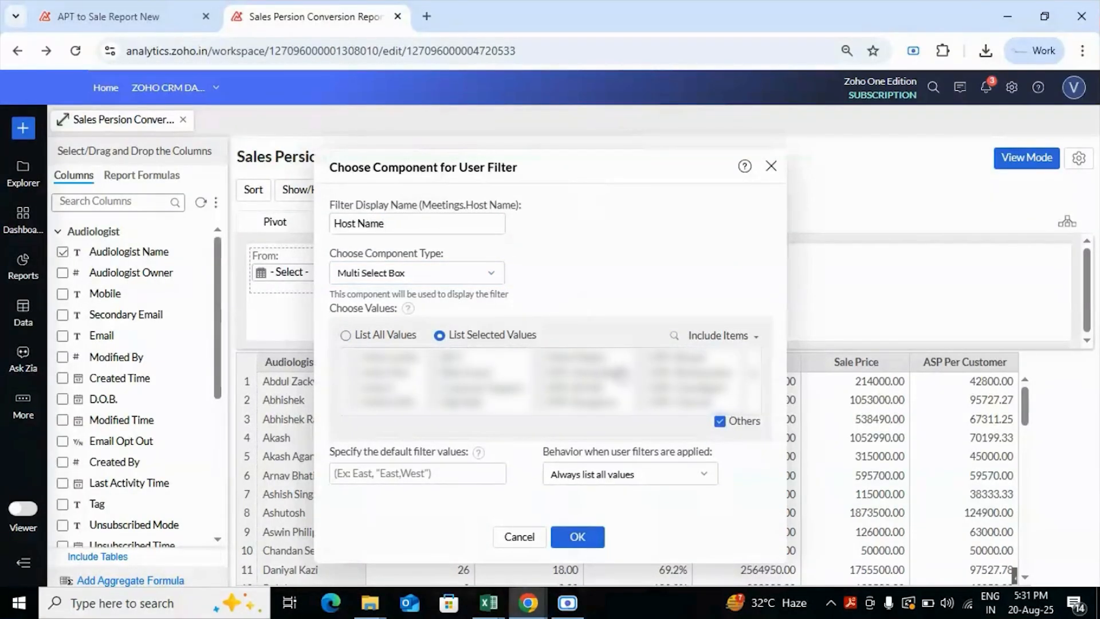
{"action": "left_click", "coordinate": [356, 336]}
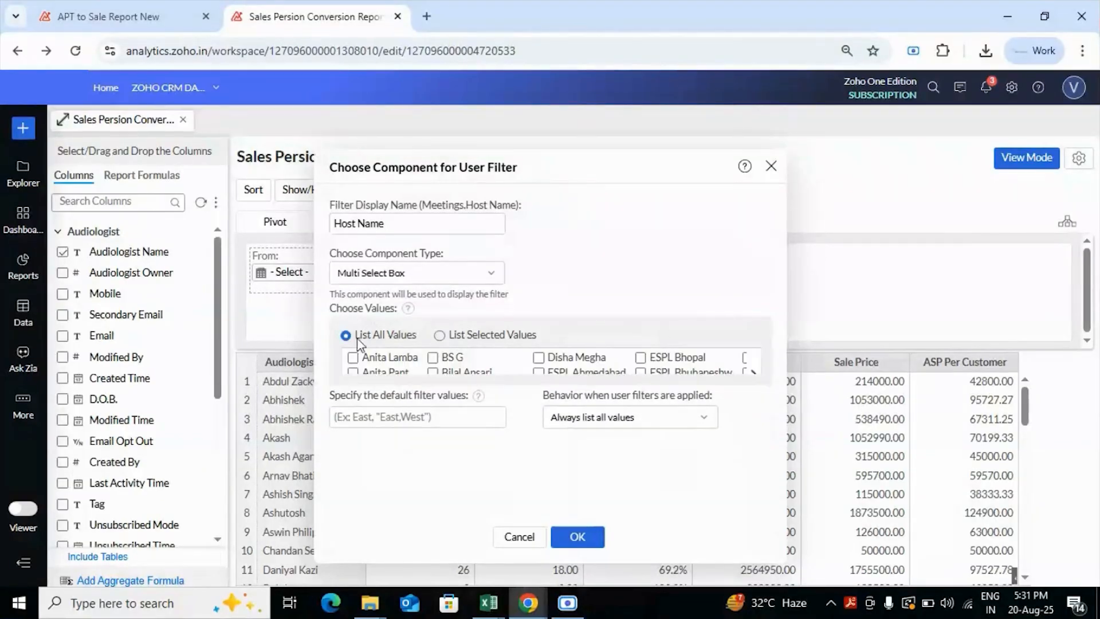
{"action": "left_click", "coordinate": [578, 537]}
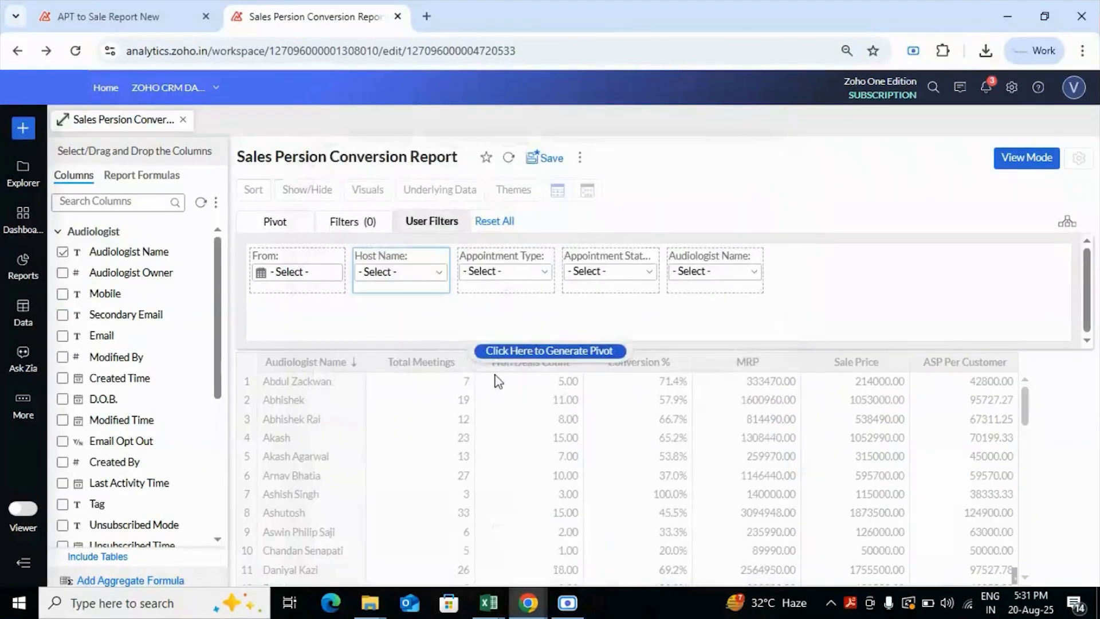
Step: In view mode, filter the report by a From date range of 1 Dec 2024 to 31 Dec 2024 and Appointment Status Completed
{"action": "left_click", "coordinate": [1026, 158]}
{"action": "left_click", "coordinate": [143, 239]}
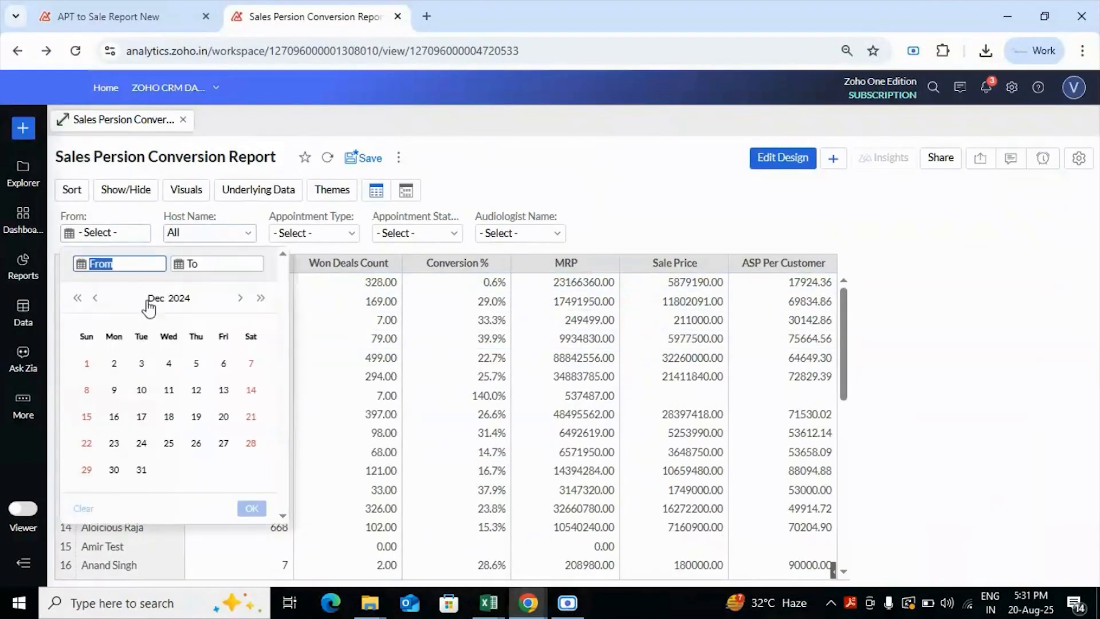
{"action": "left_click", "coordinate": [87, 363]}
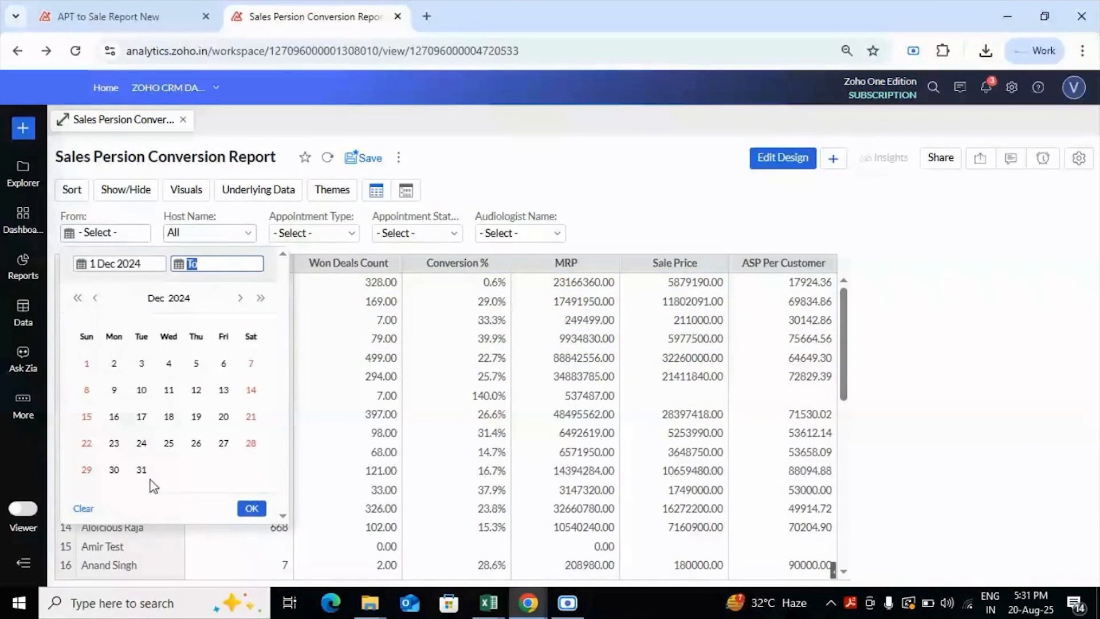
{"action": "left_click", "coordinate": [141, 470]}
{"action": "left_click", "coordinate": [256, 509]}
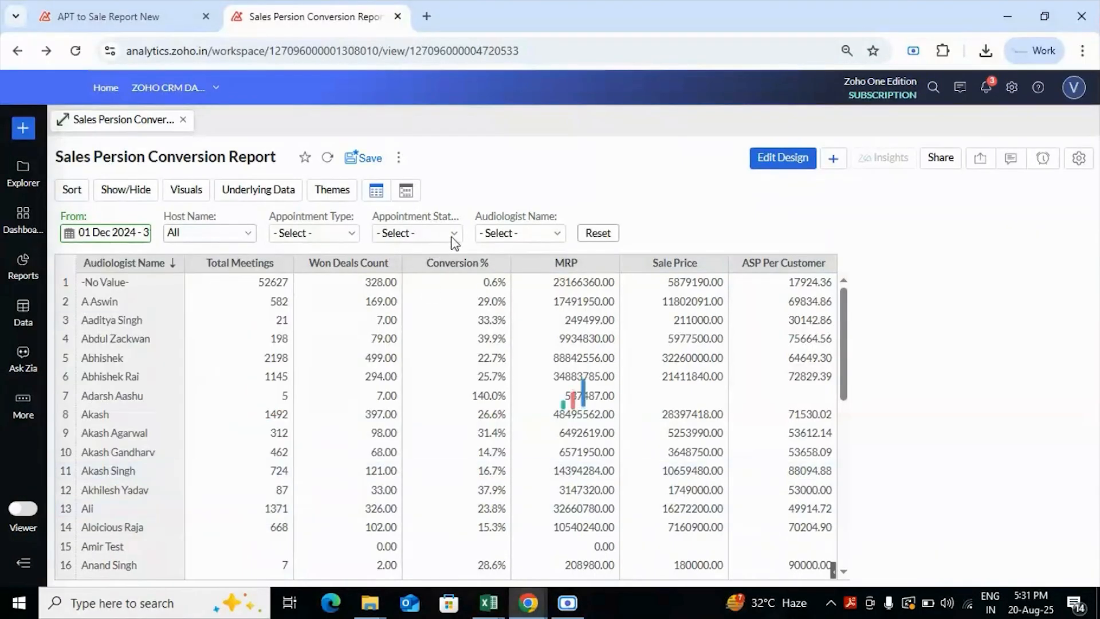
{"action": "left_click", "coordinate": [498, 235]}
{"action": "left_click", "coordinate": [415, 233]}
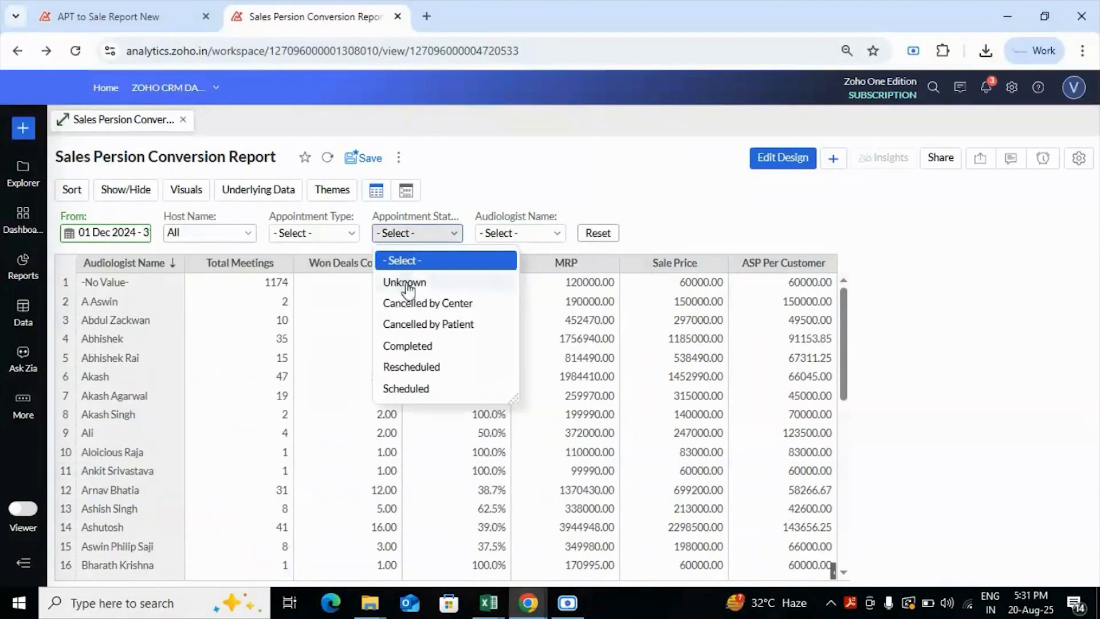
{"action": "left_click", "coordinate": [407, 344]}
Step: Filter the report by the Hyderabad host name, found by searching "hyde", and by Appointment Type HA Sales First Appointment
{"action": "left_click", "coordinate": [311, 232]}
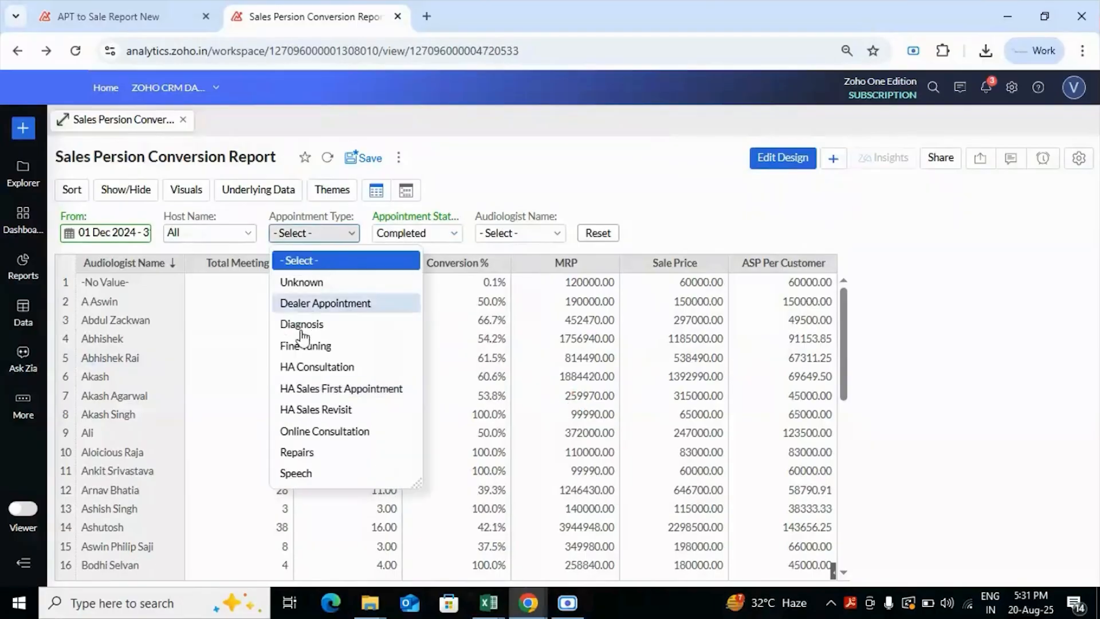
{"action": "left_click", "coordinate": [229, 232]}
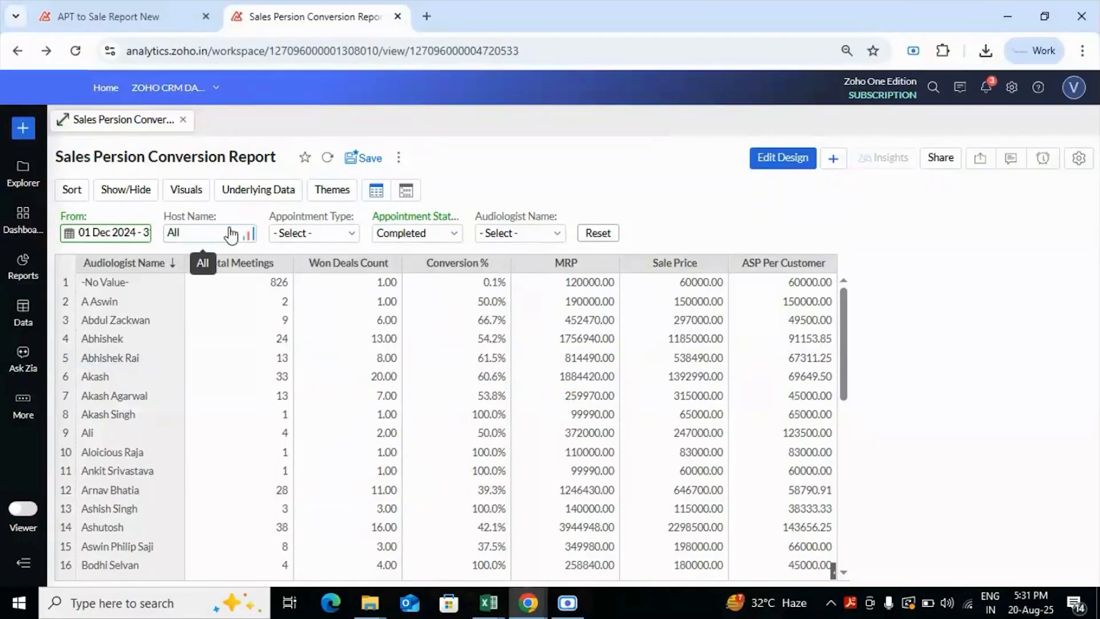
{"action": "left_click", "coordinate": [205, 299]}
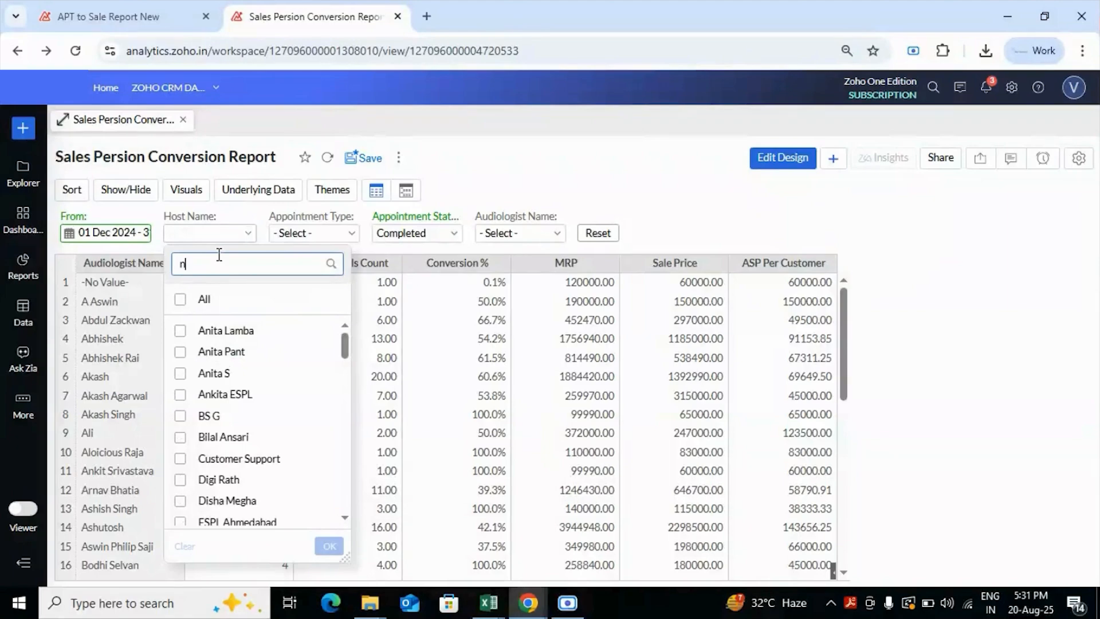
{"action": "left_click", "coordinate": [219, 255]}
{"action": "type", "text": "hydd"}
{"action": "key", "text": "BackSpace"}
{"action": "type", "text": "e"}
{"action": "left_click", "coordinate": [220, 328]}
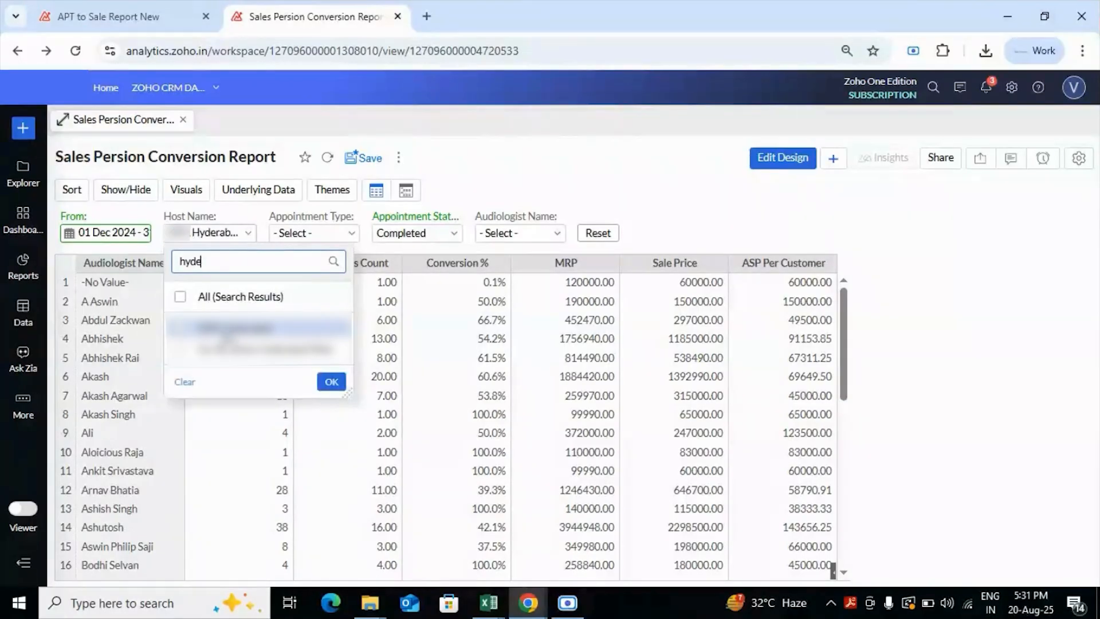
{"action": "left_click", "coordinate": [330, 381]}
{"action": "left_click", "coordinate": [337, 234]}
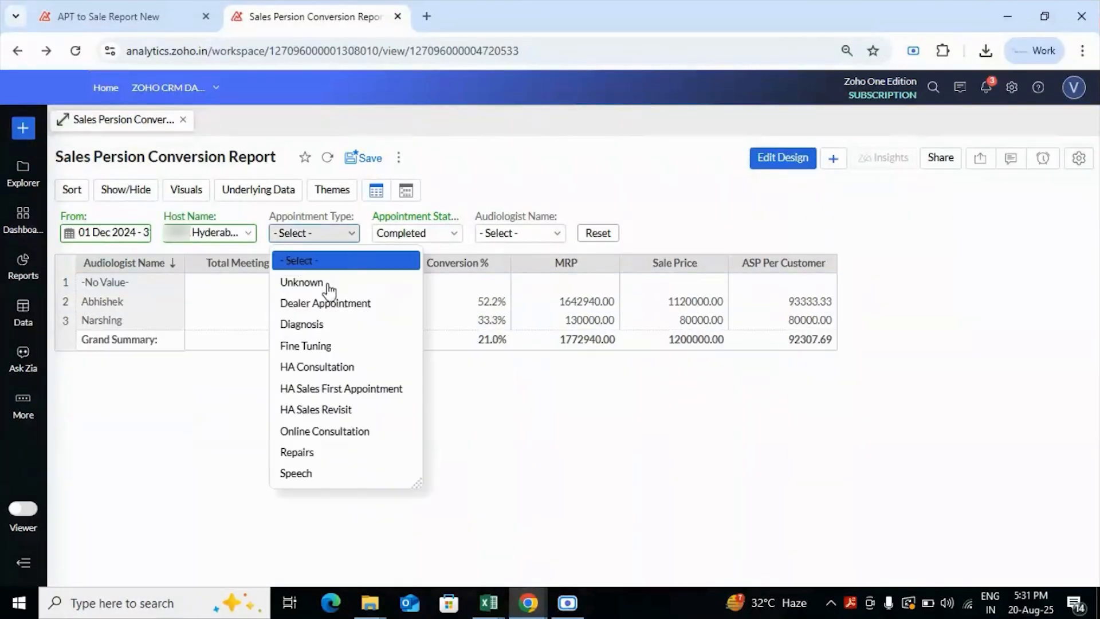
{"action": "left_click", "coordinate": [316, 389]}
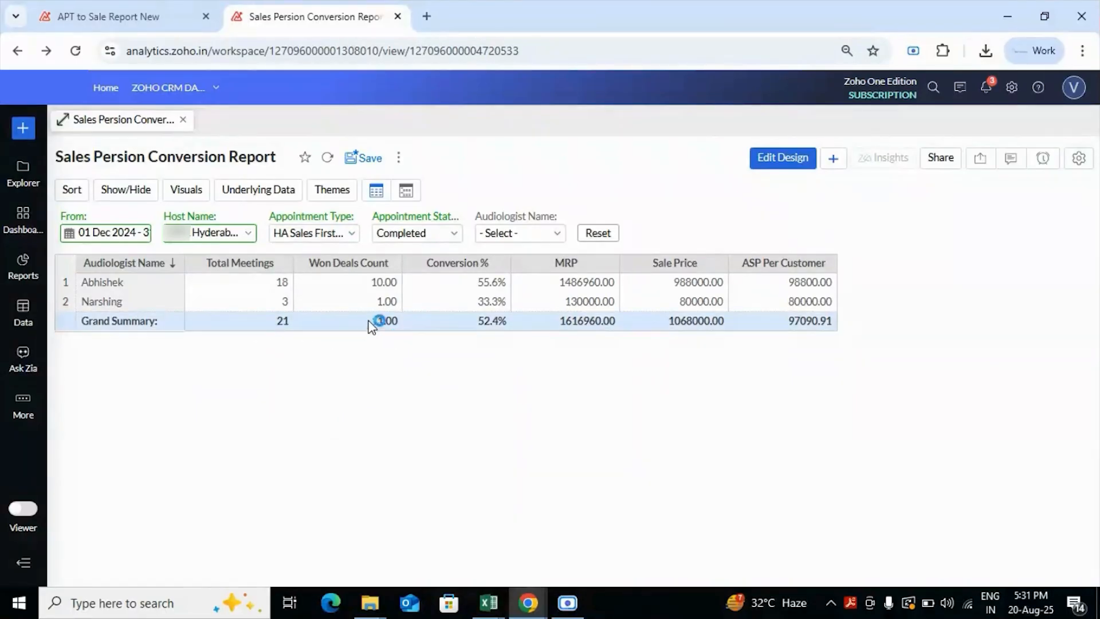
Step: Reset the Host Name and Appointment Type filters of the report
{"action": "left_click", "coordinate": [242, 218]}
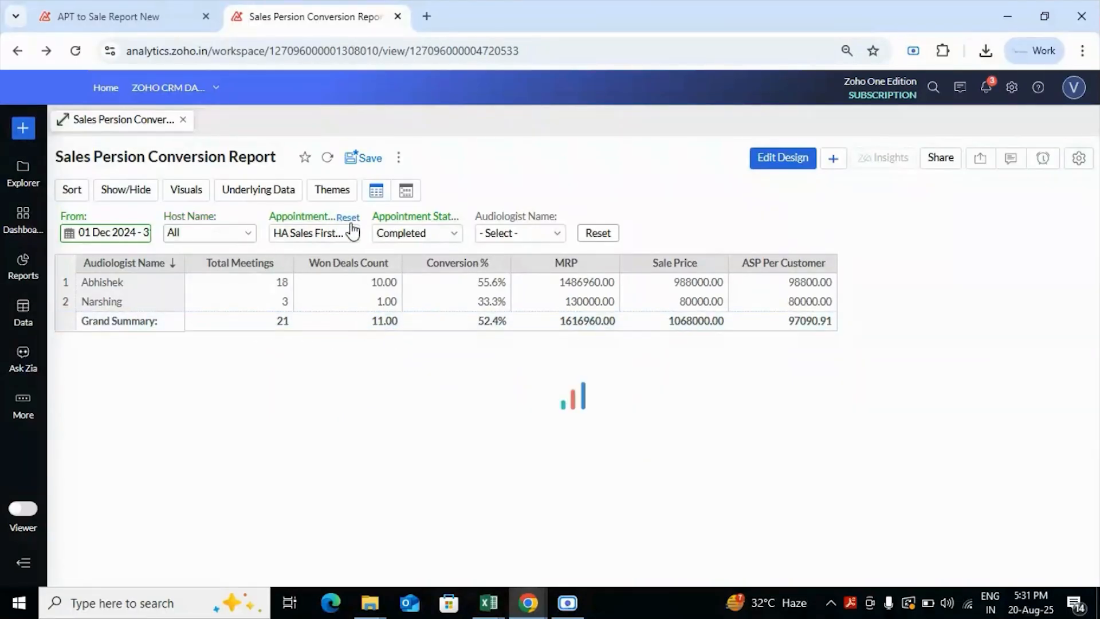
{"action": "left_click", "coordinate": [348, 217]}
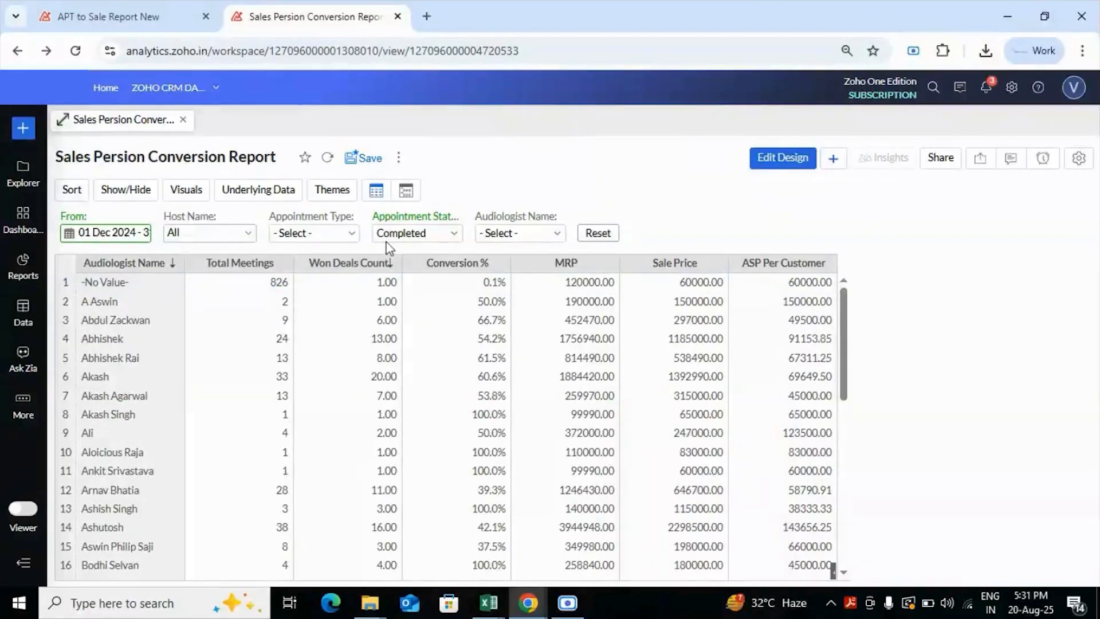